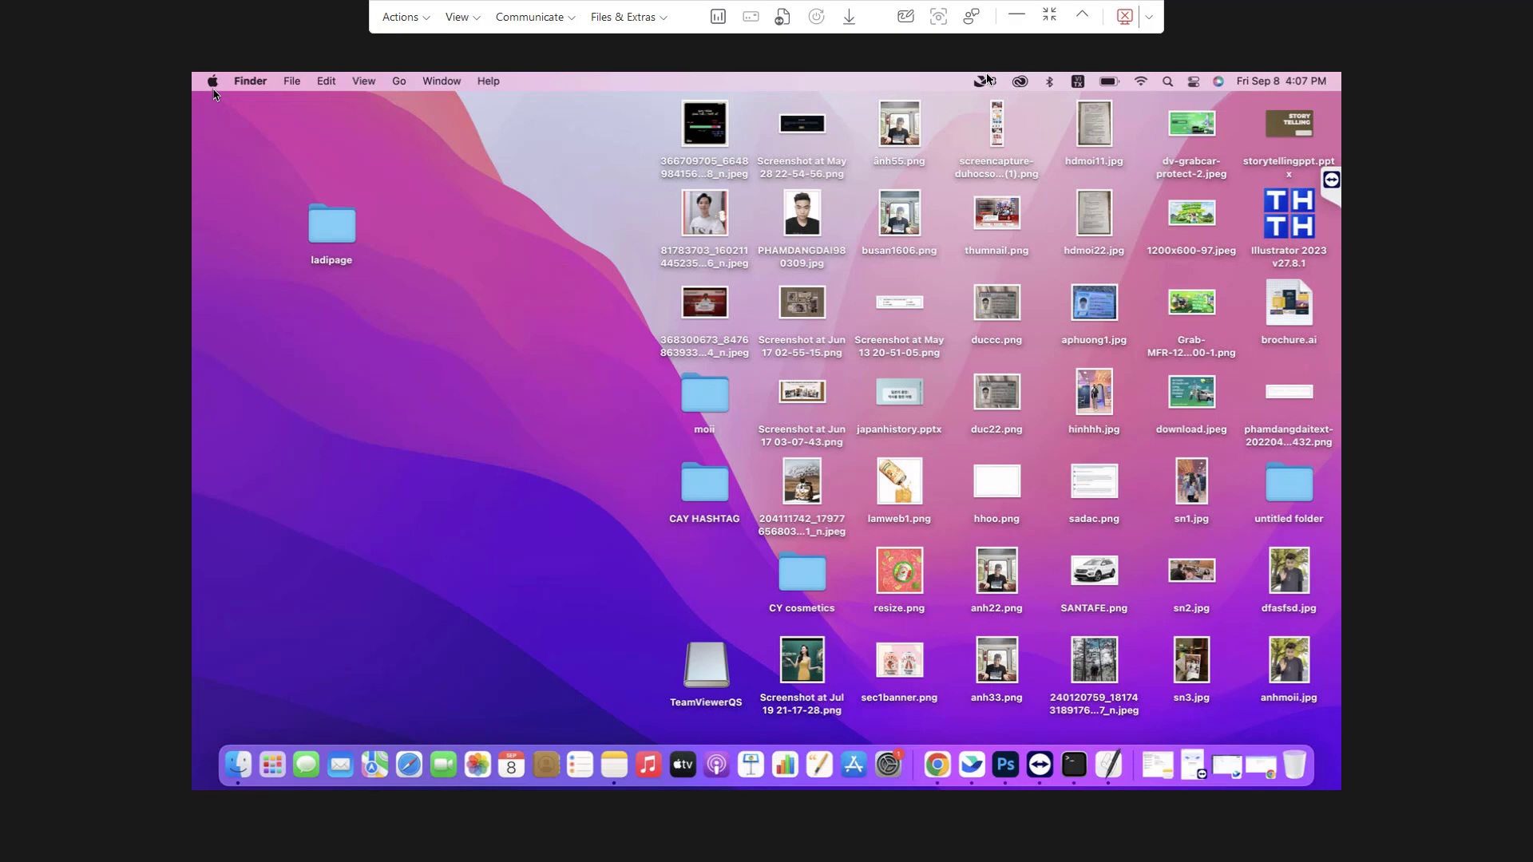
Check this Mac's hardware and macOS details in About This Mac
click(212, 81)
click(231, 102)
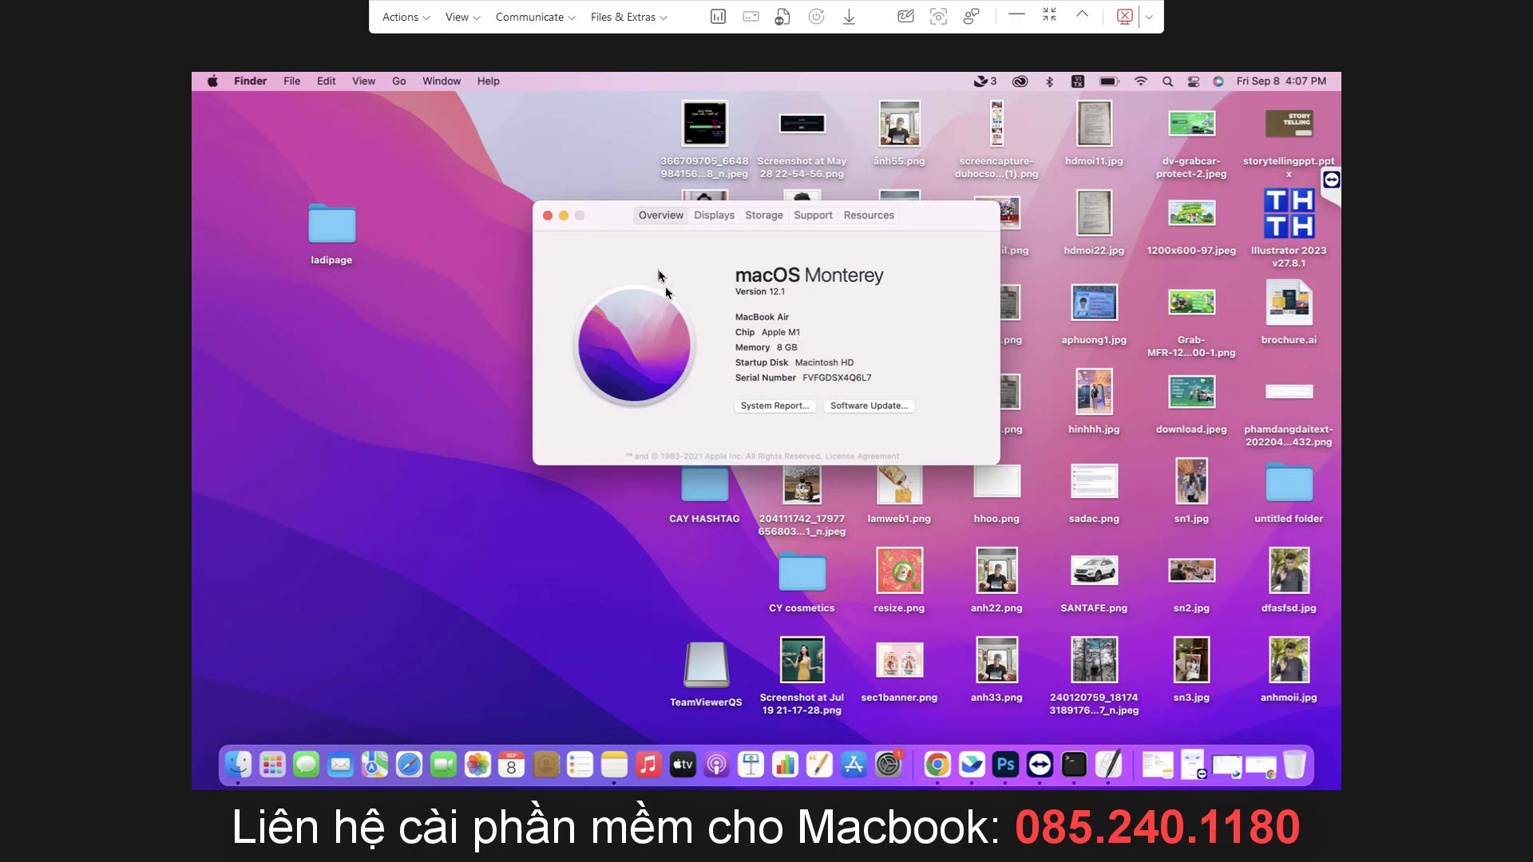
click(548, 216)
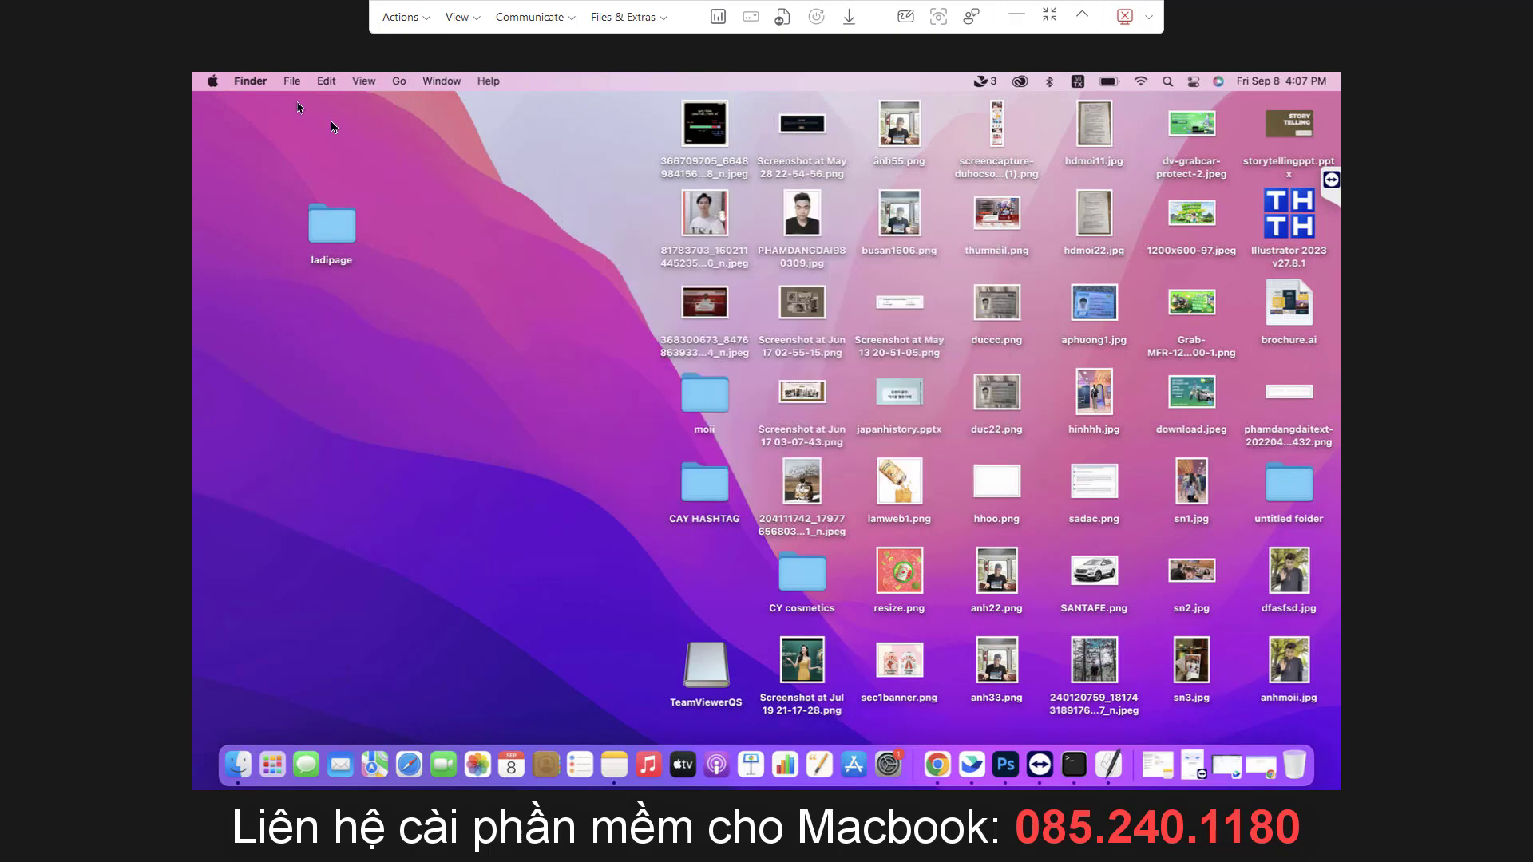
Mount Adobe Illustrator 2023 27.6.1.dmg from the Downloads folder
click(399, 80)
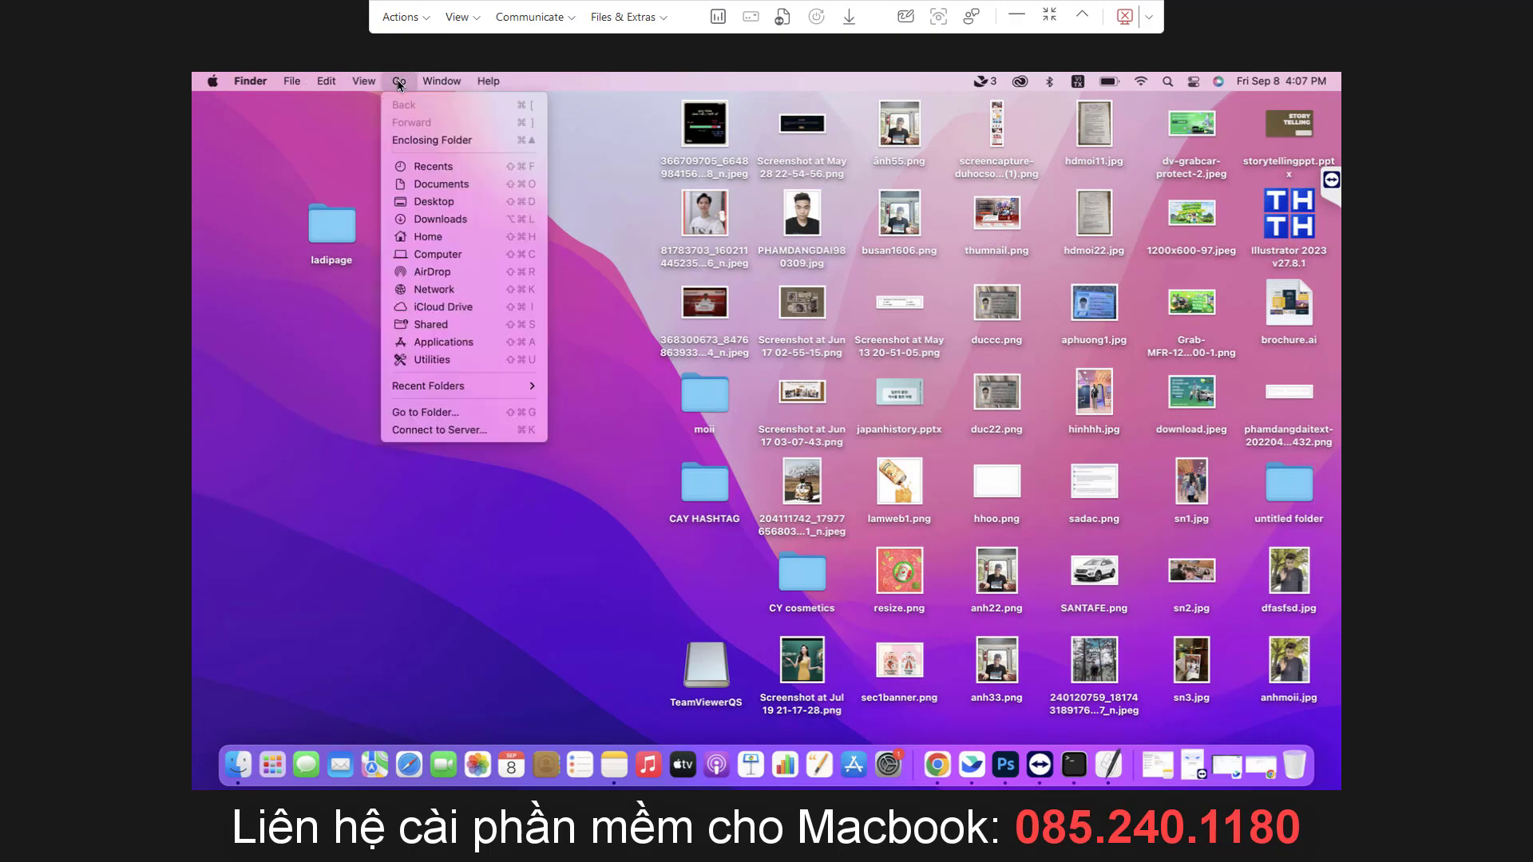
click(452, 343)
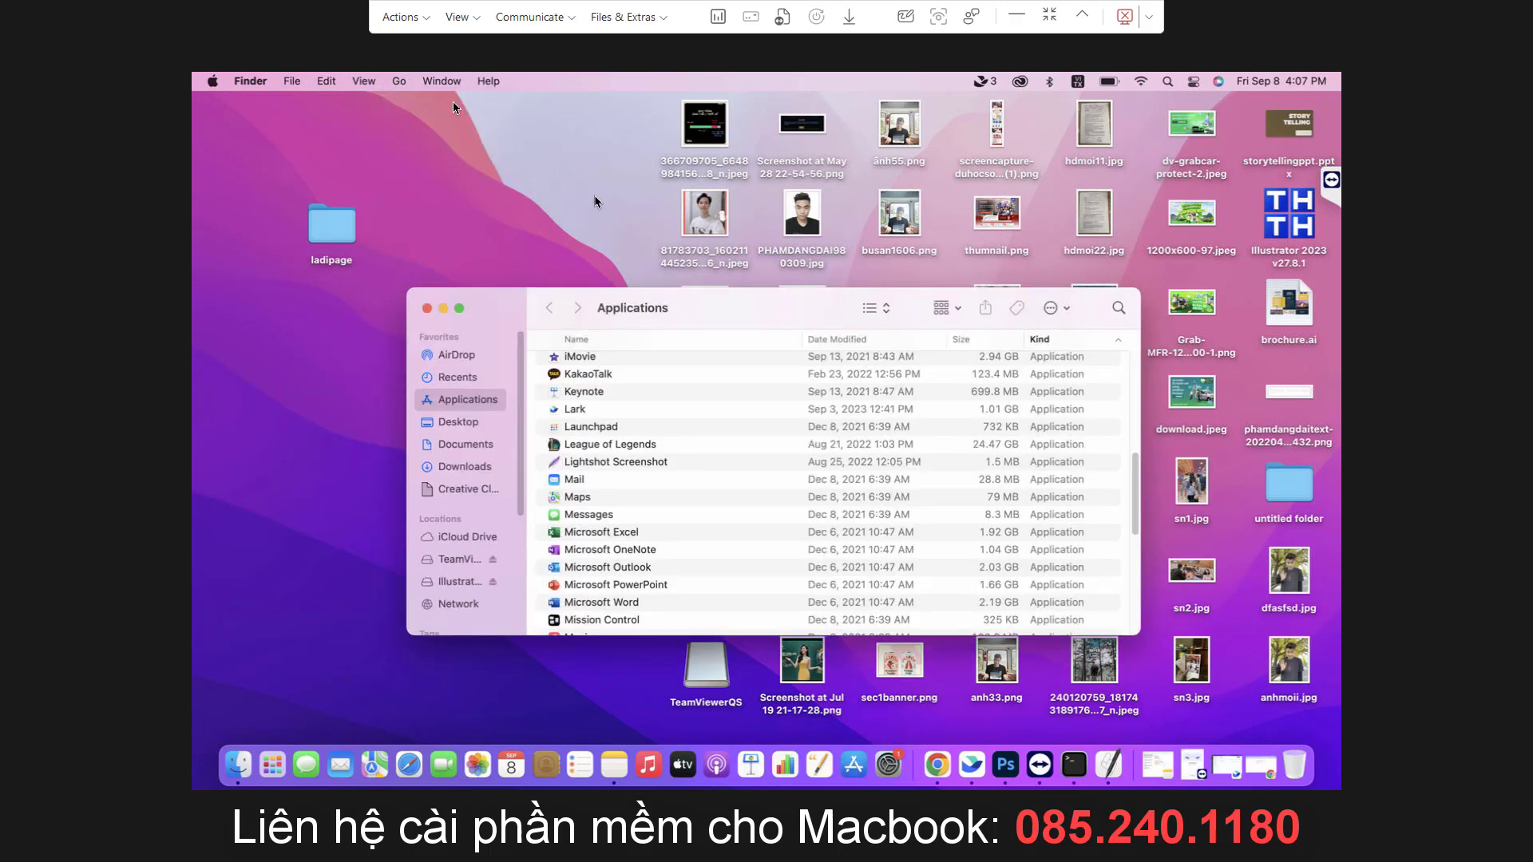
click(459, 467)
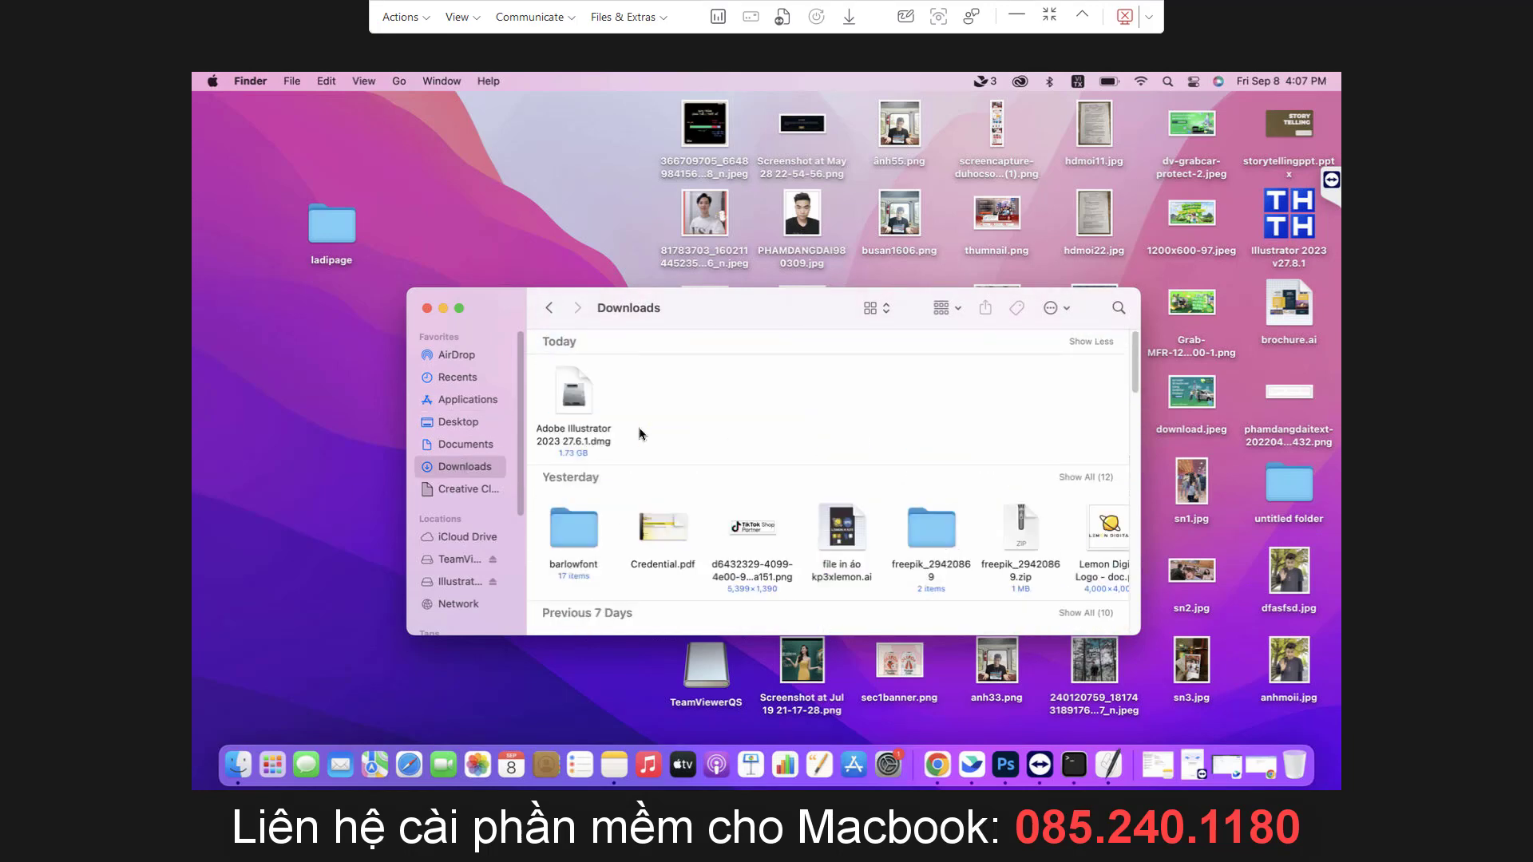
click(582, 410)
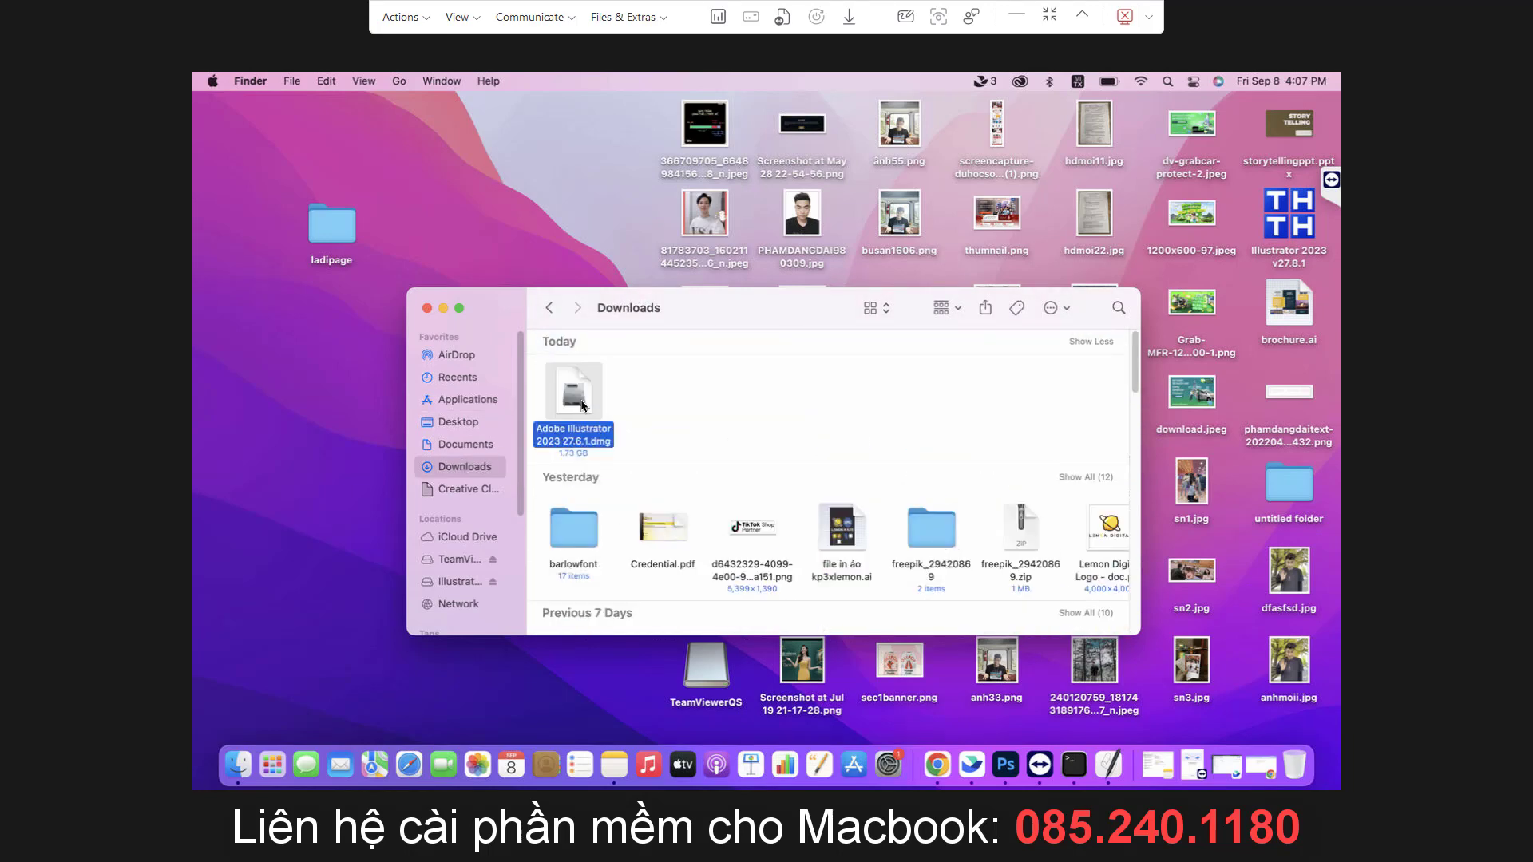
double_click(582, 403)
Open the inner Adobe Illustrator 2023 27.6.1 disk image and launch its Install app
click(427, 308)
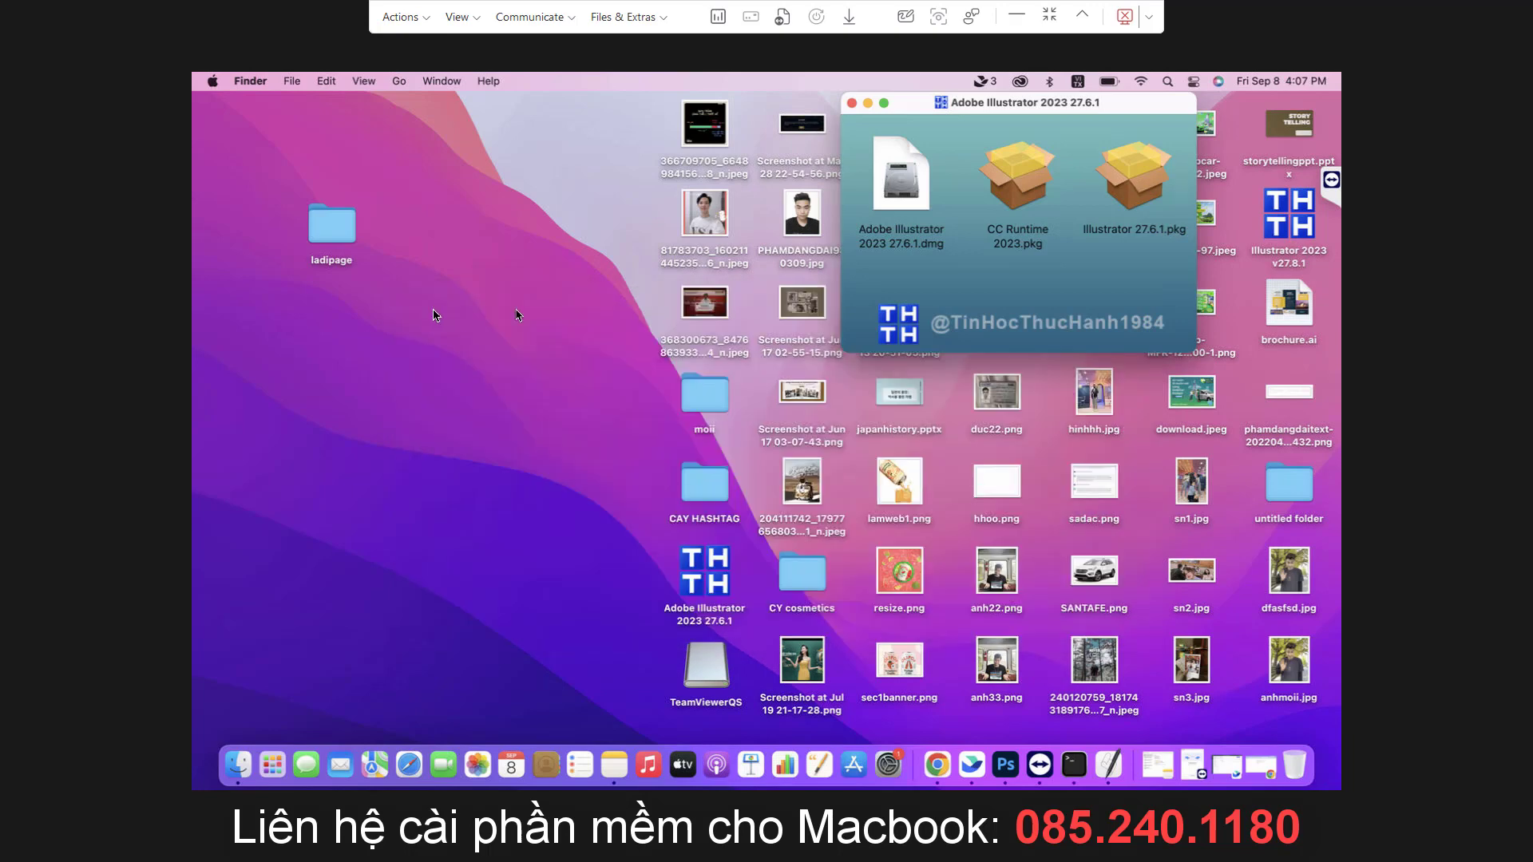
drag(968, 104, 367, 346)
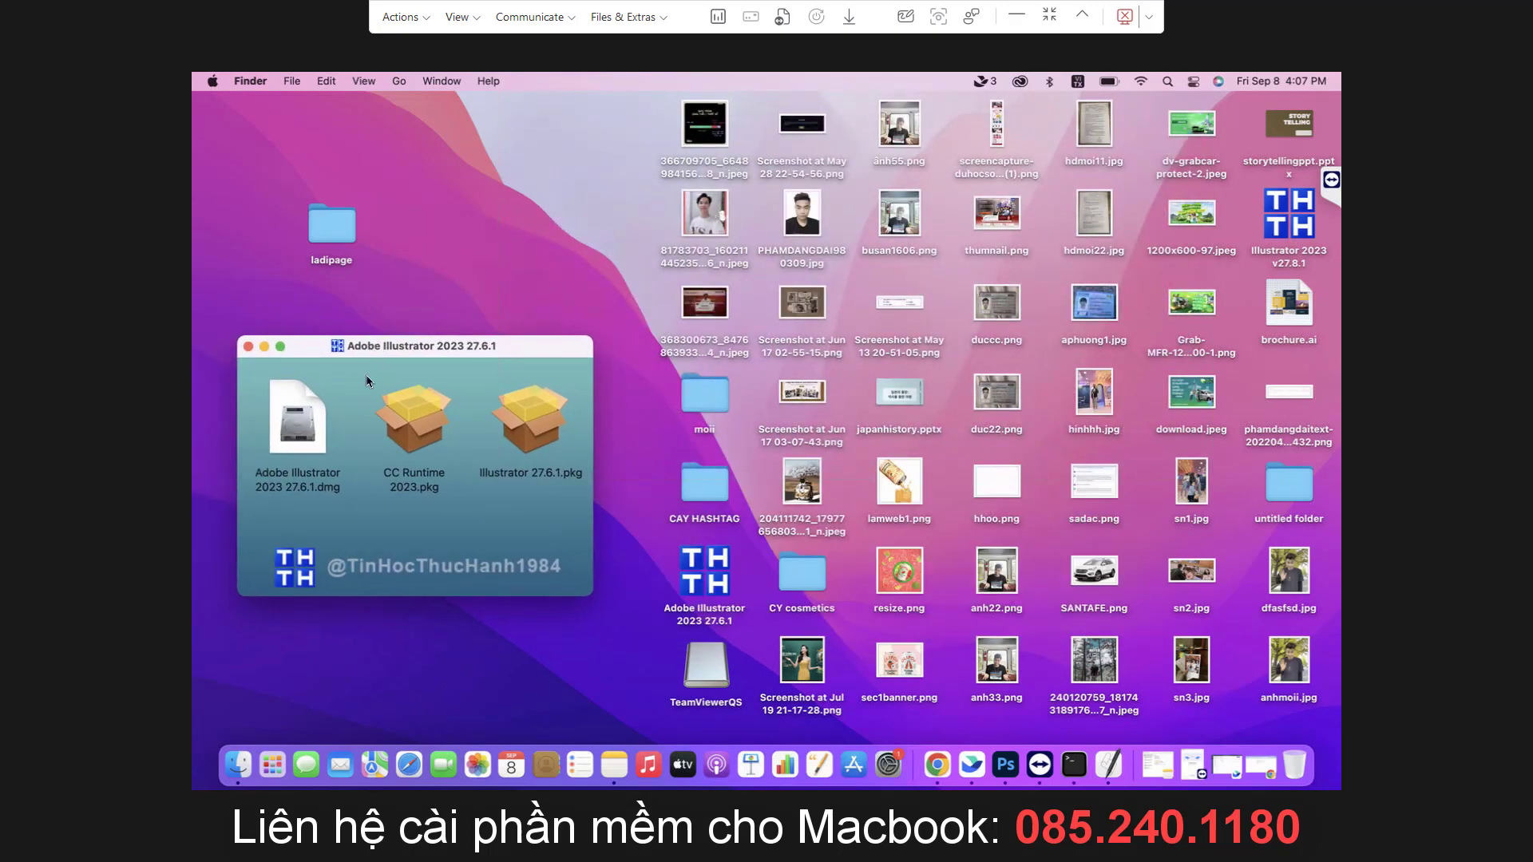
click(389, 403)
click(292, 435)
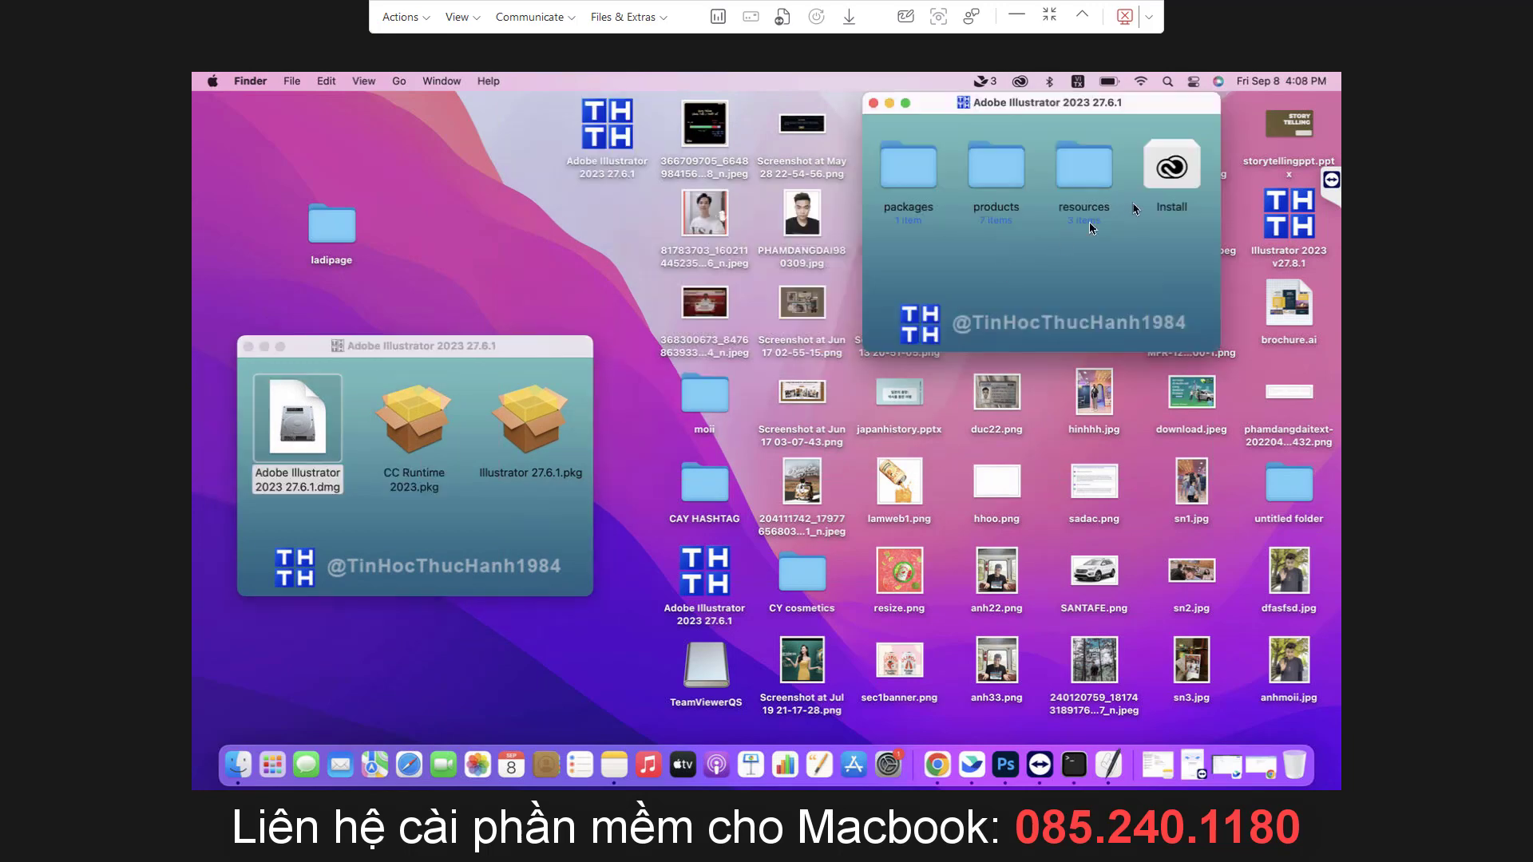
click(1174, 177)
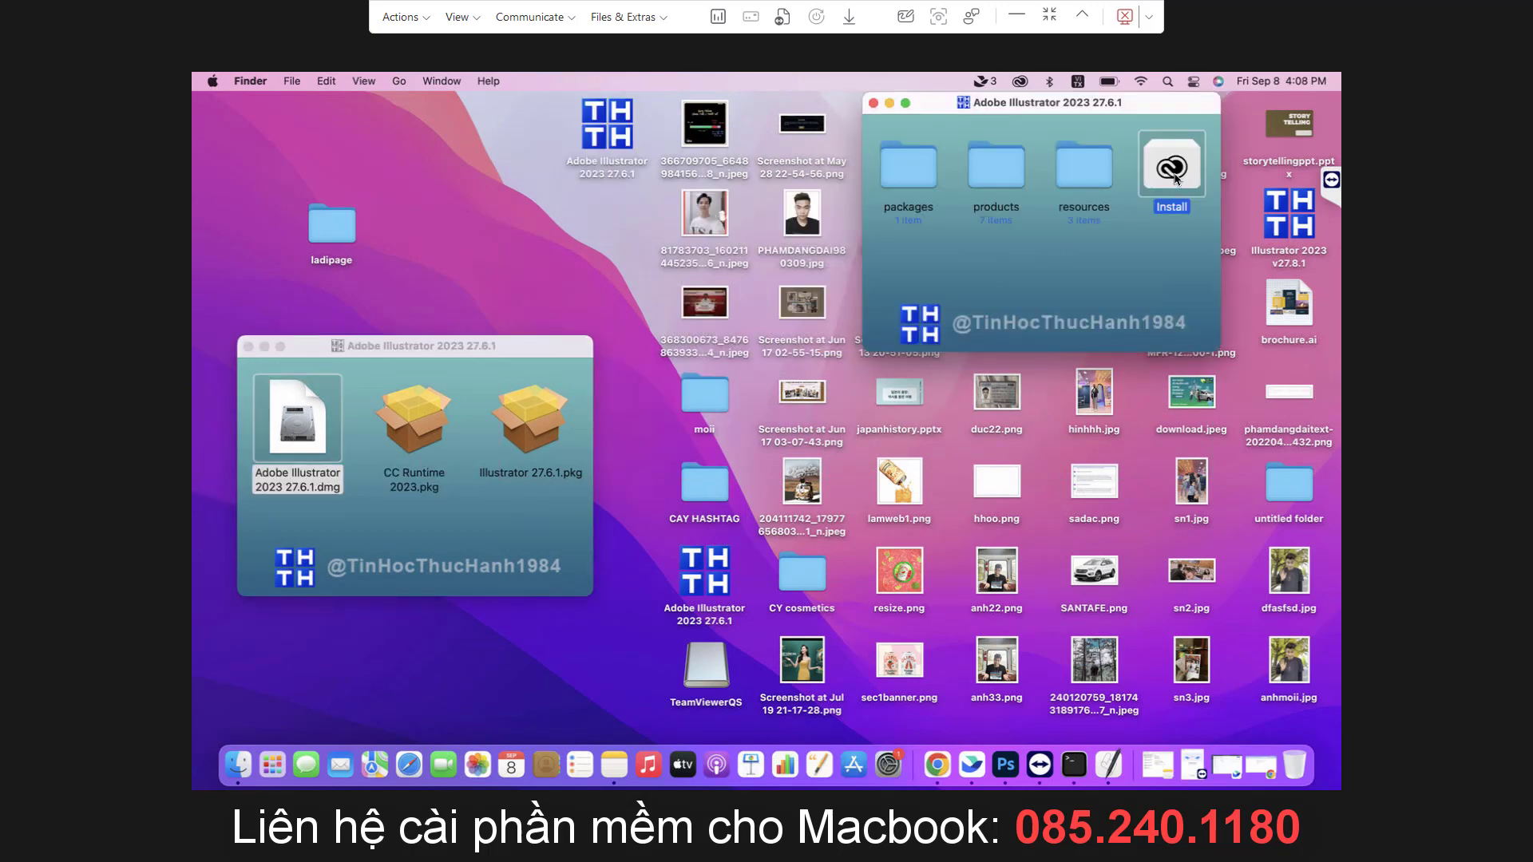
double_click(1174, 177)
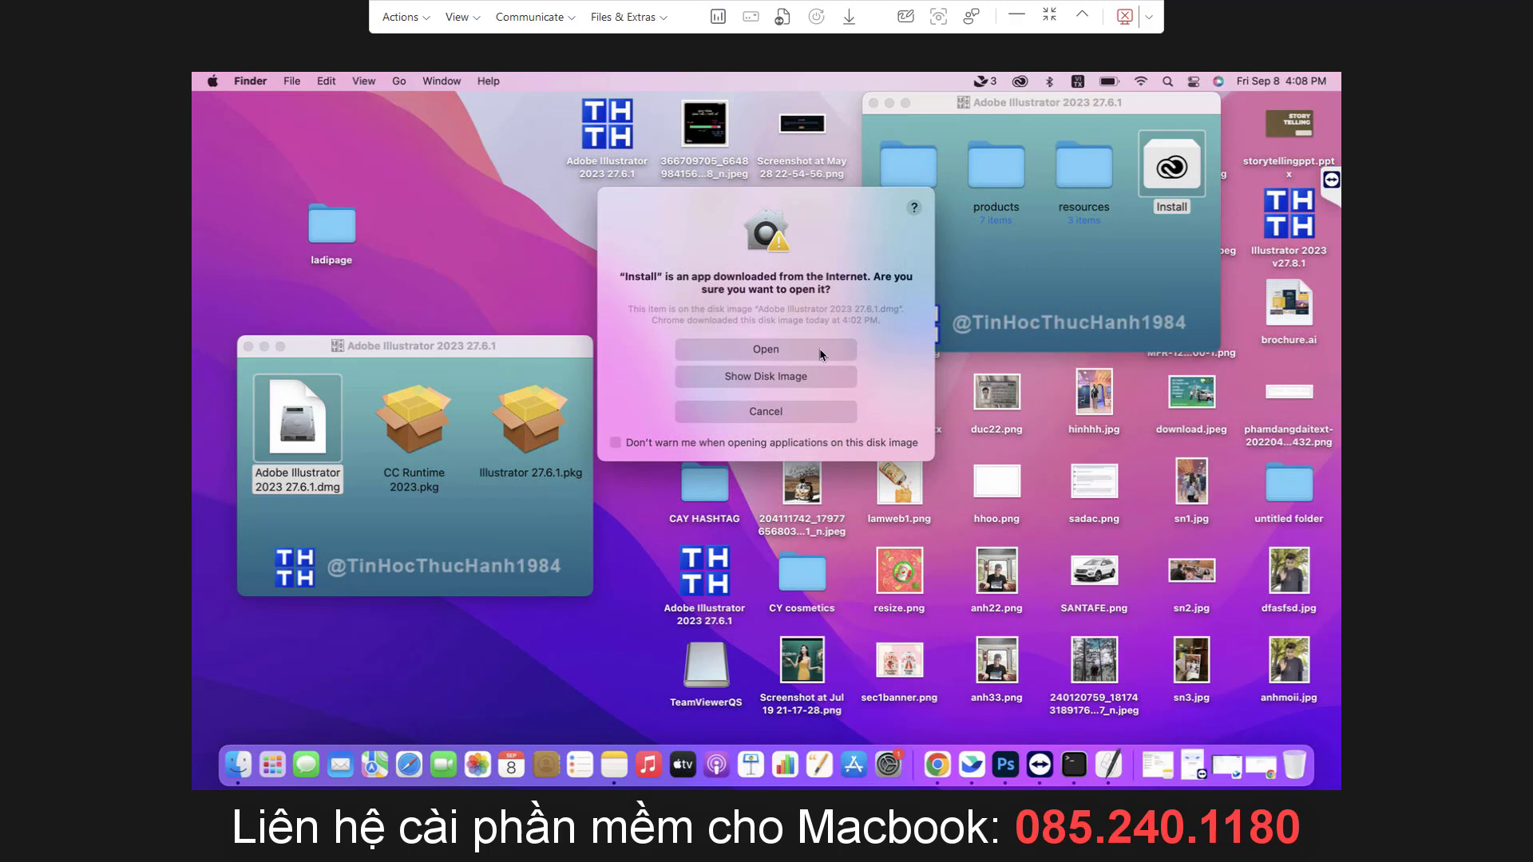
Allow the installer to open, authorise with the admin password, and start installing Illustrator
click(822, 354)
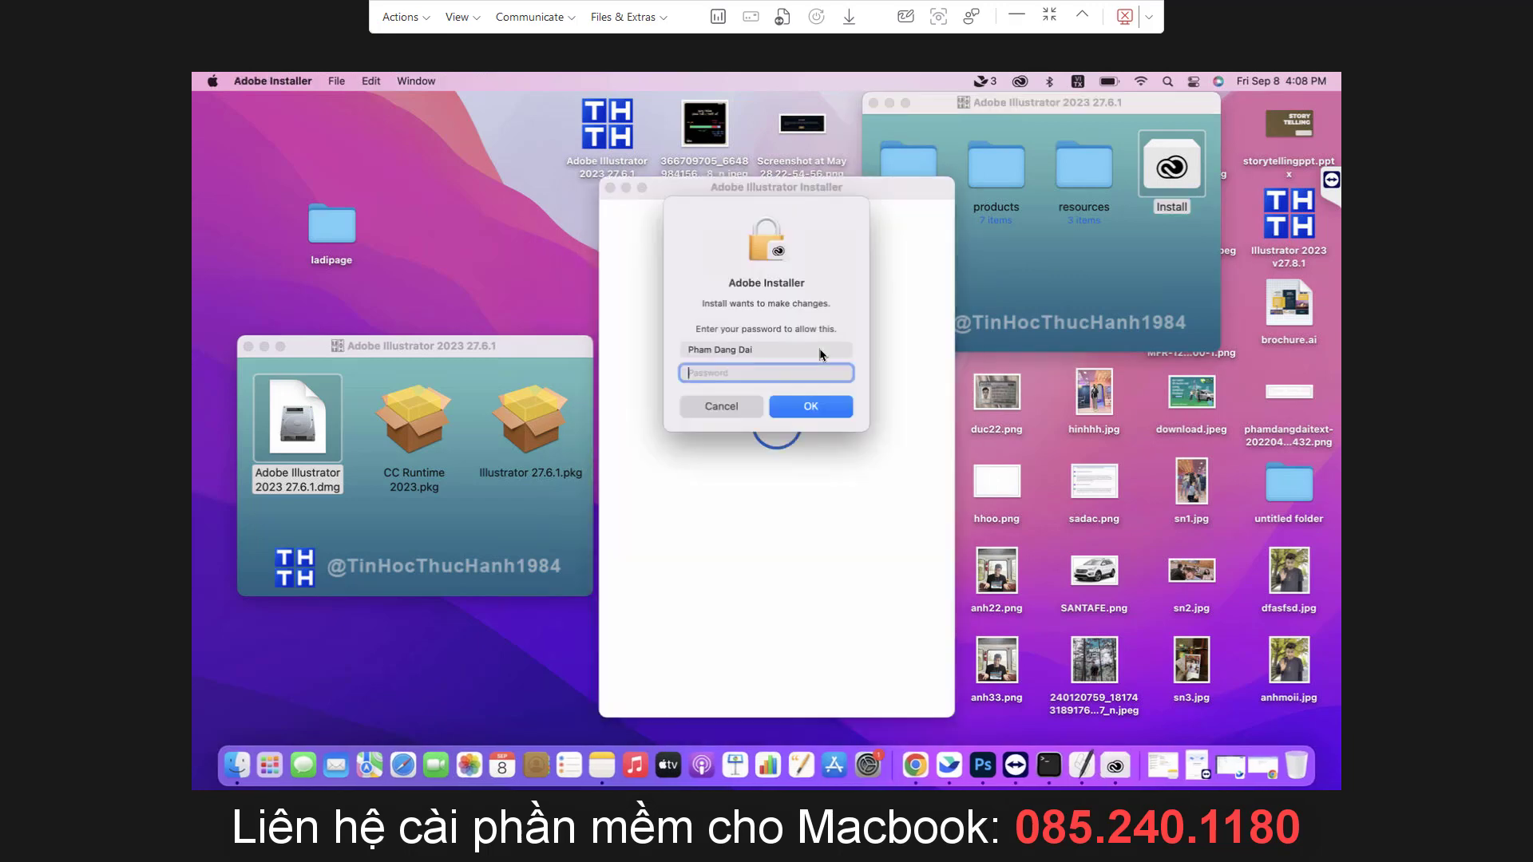
text(11)
click(805, 414)
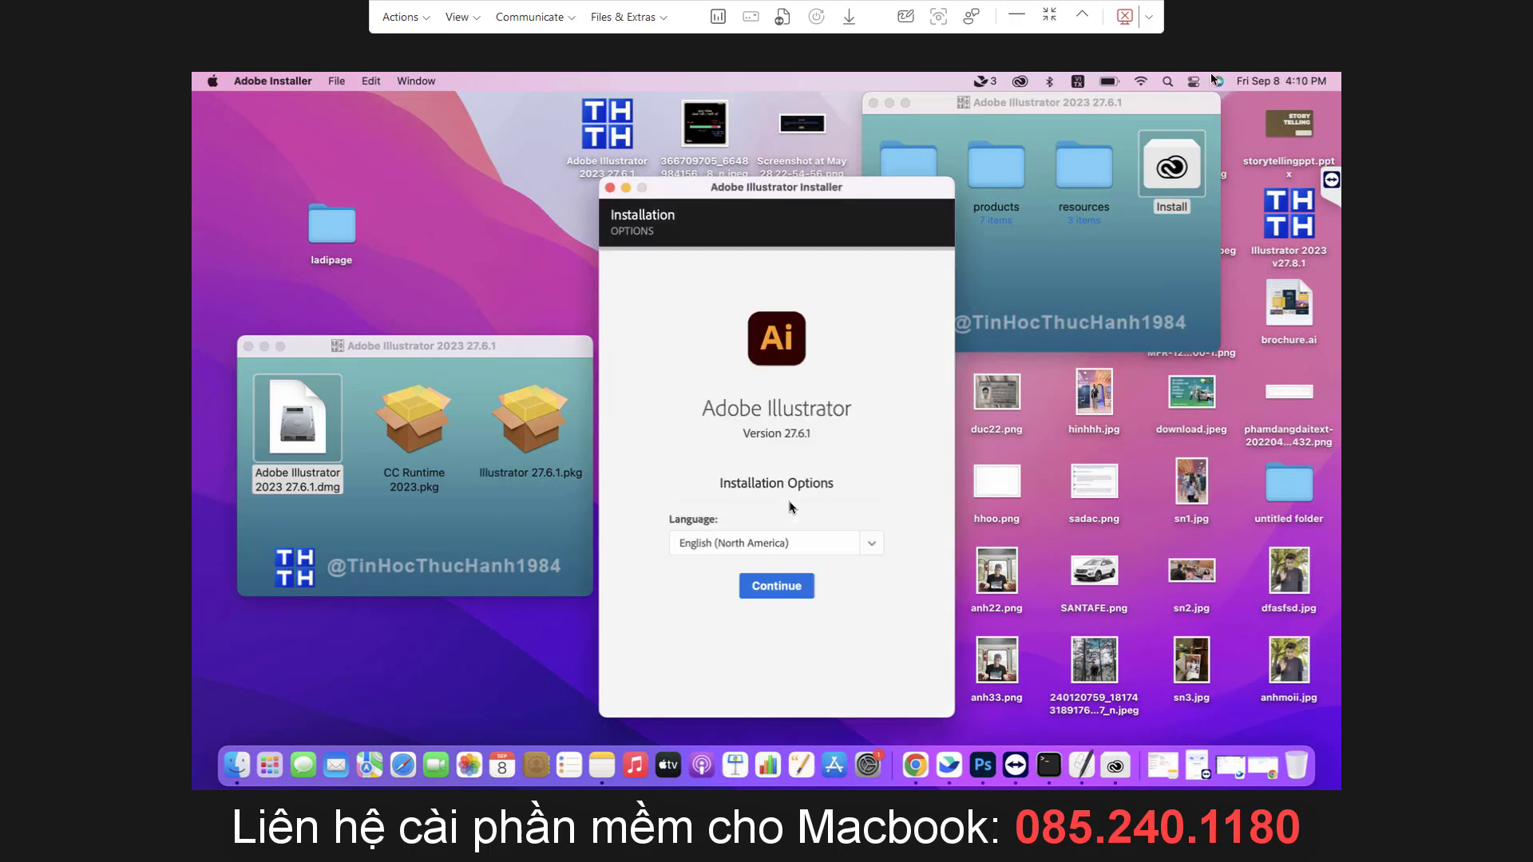
click(772, 591)
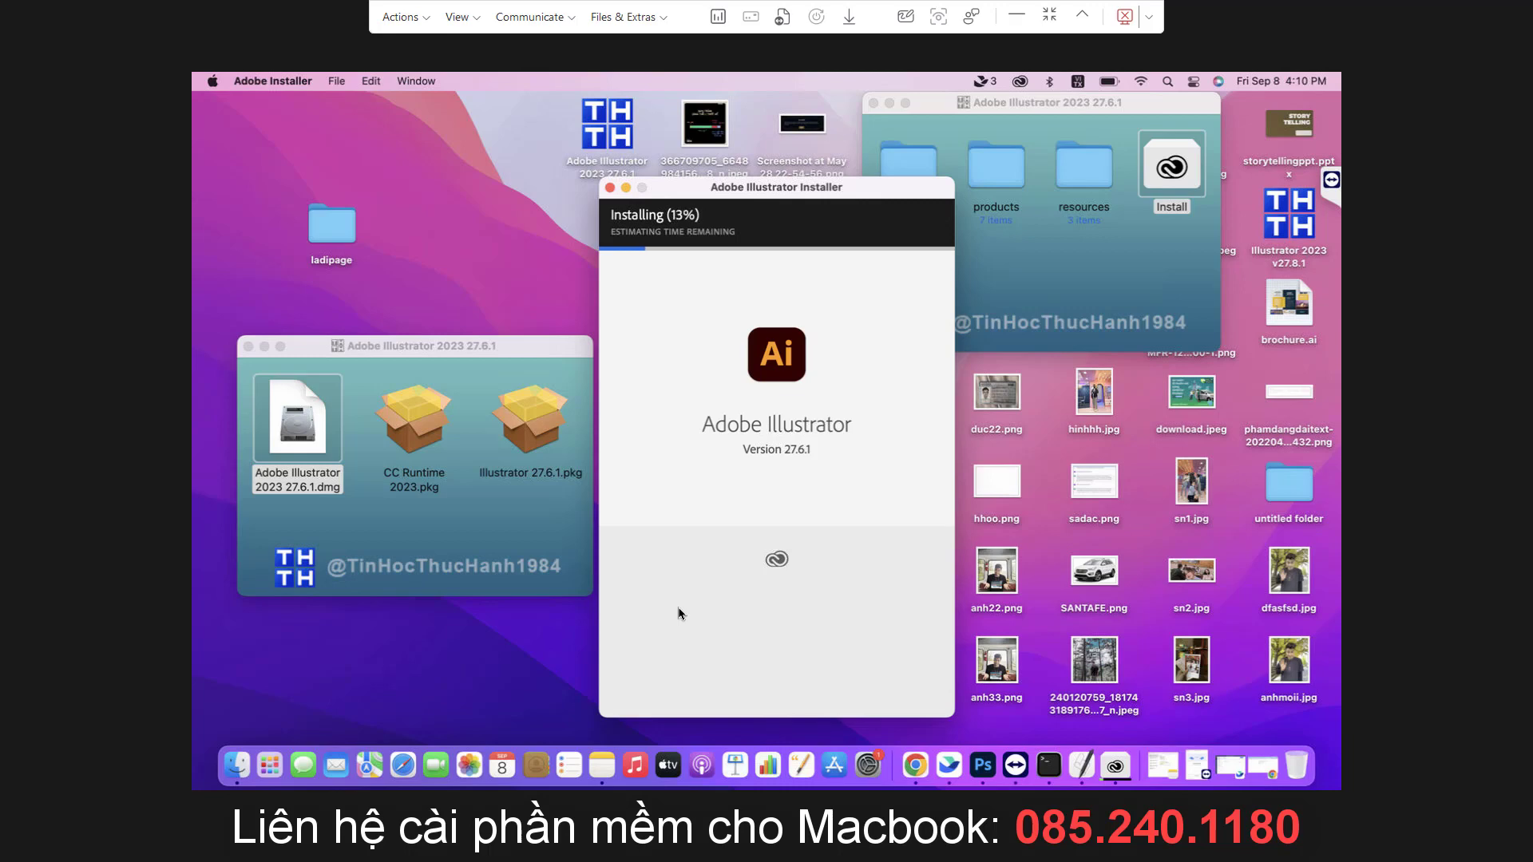
Close the installer volume's Finder window while the installation runs
key(super+Tab)
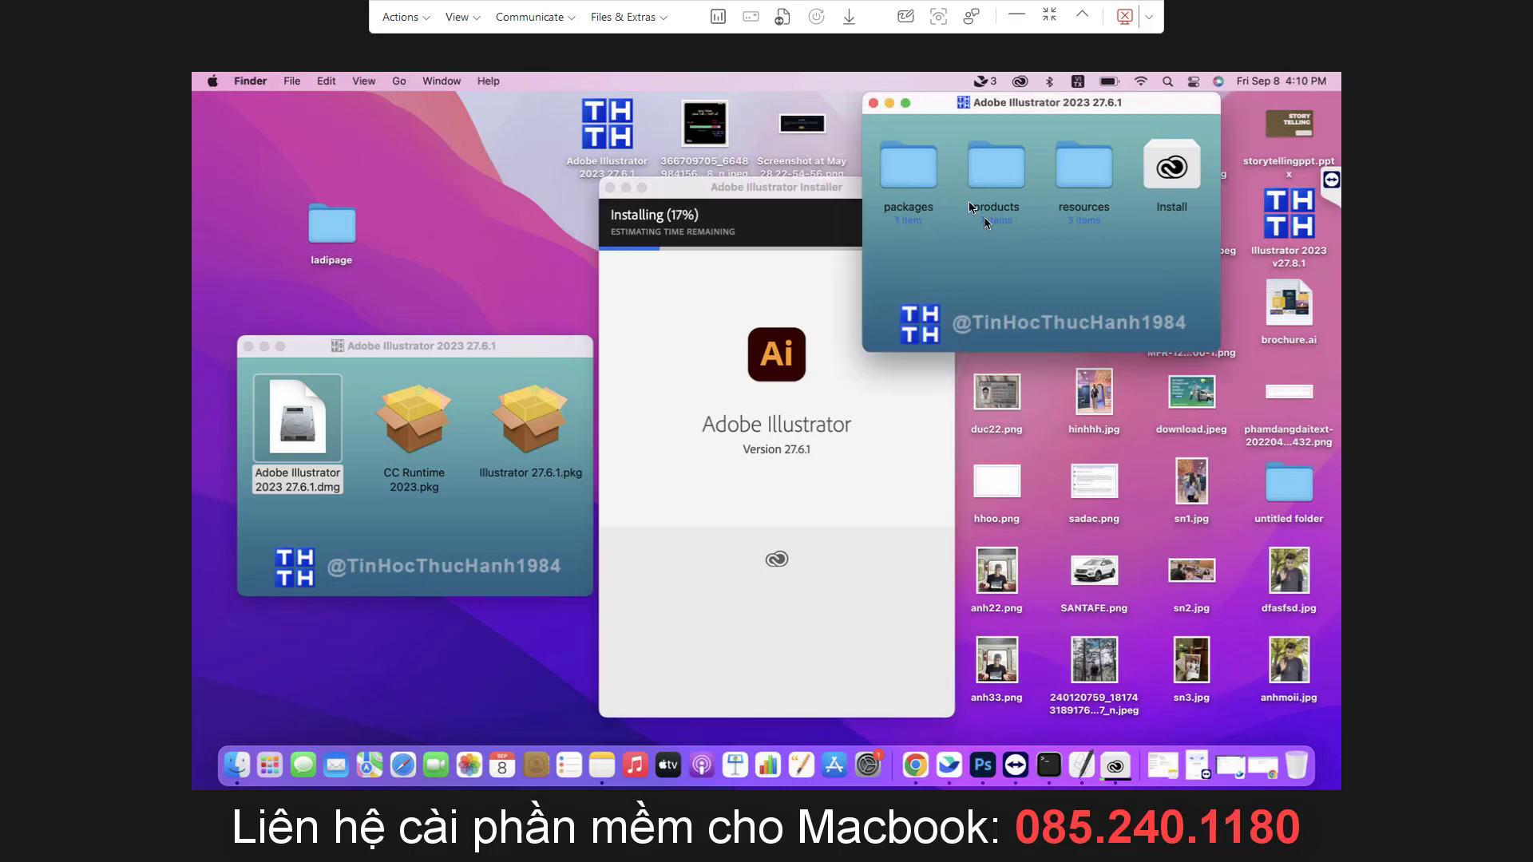
key(super+w)
click(732, 622)
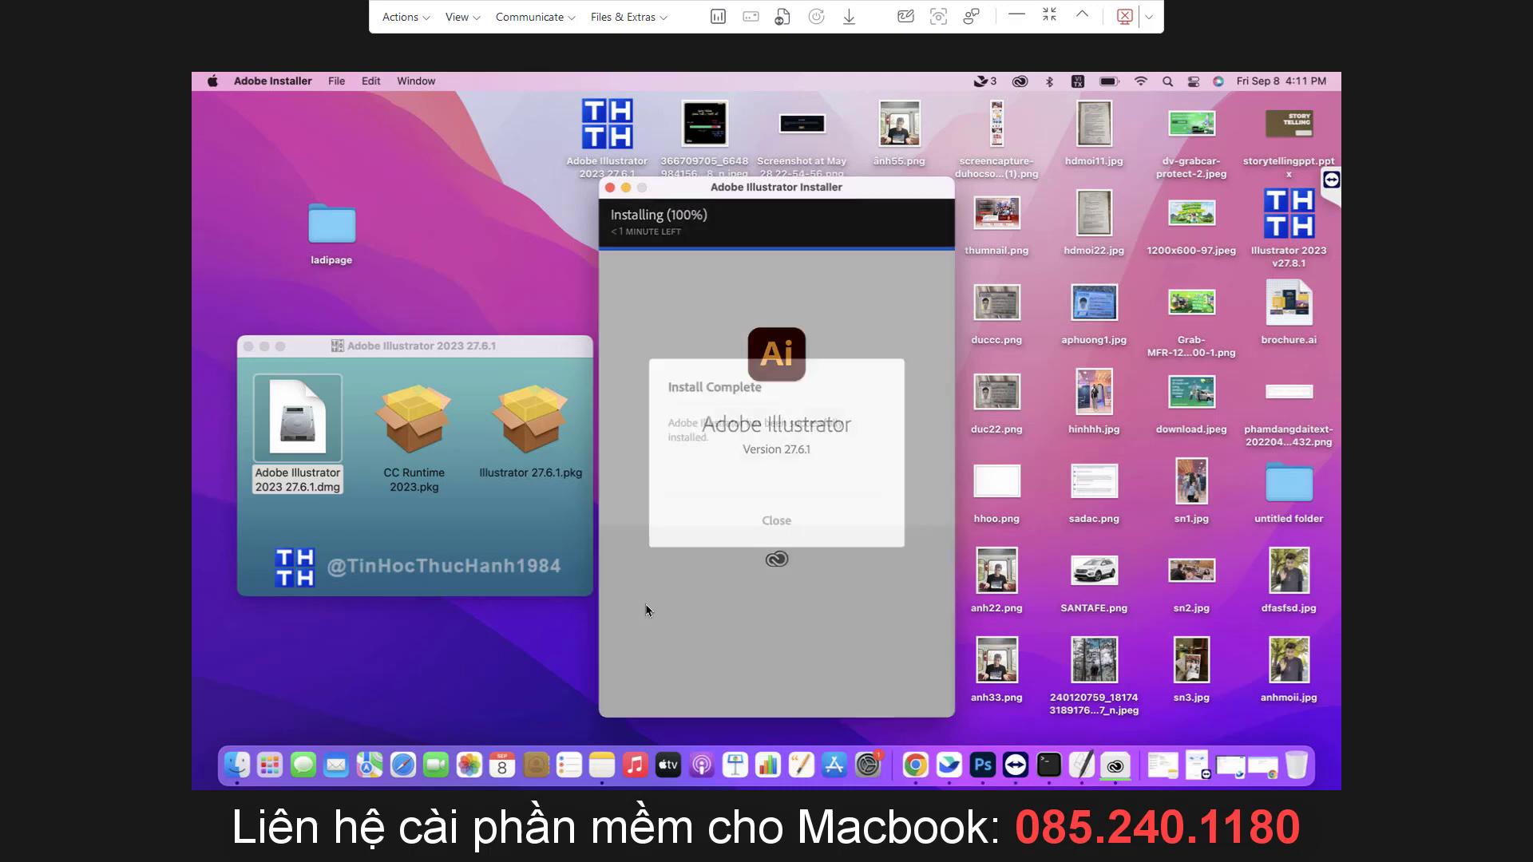
Dismiss the install-complete message and free trial prompt, then quit Illustrator
click(770, 529)
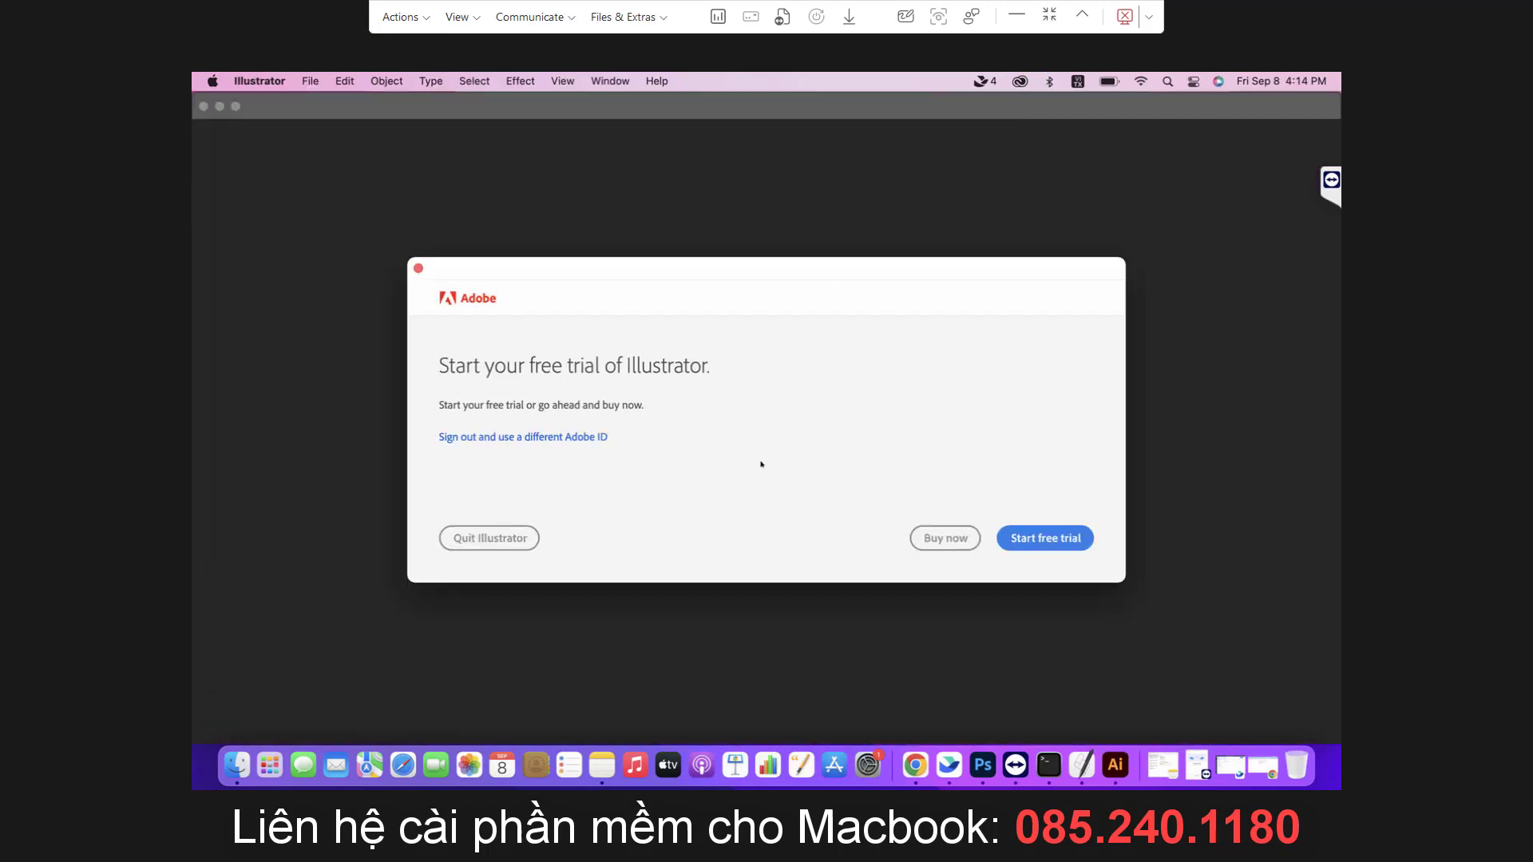
click(417, 269)
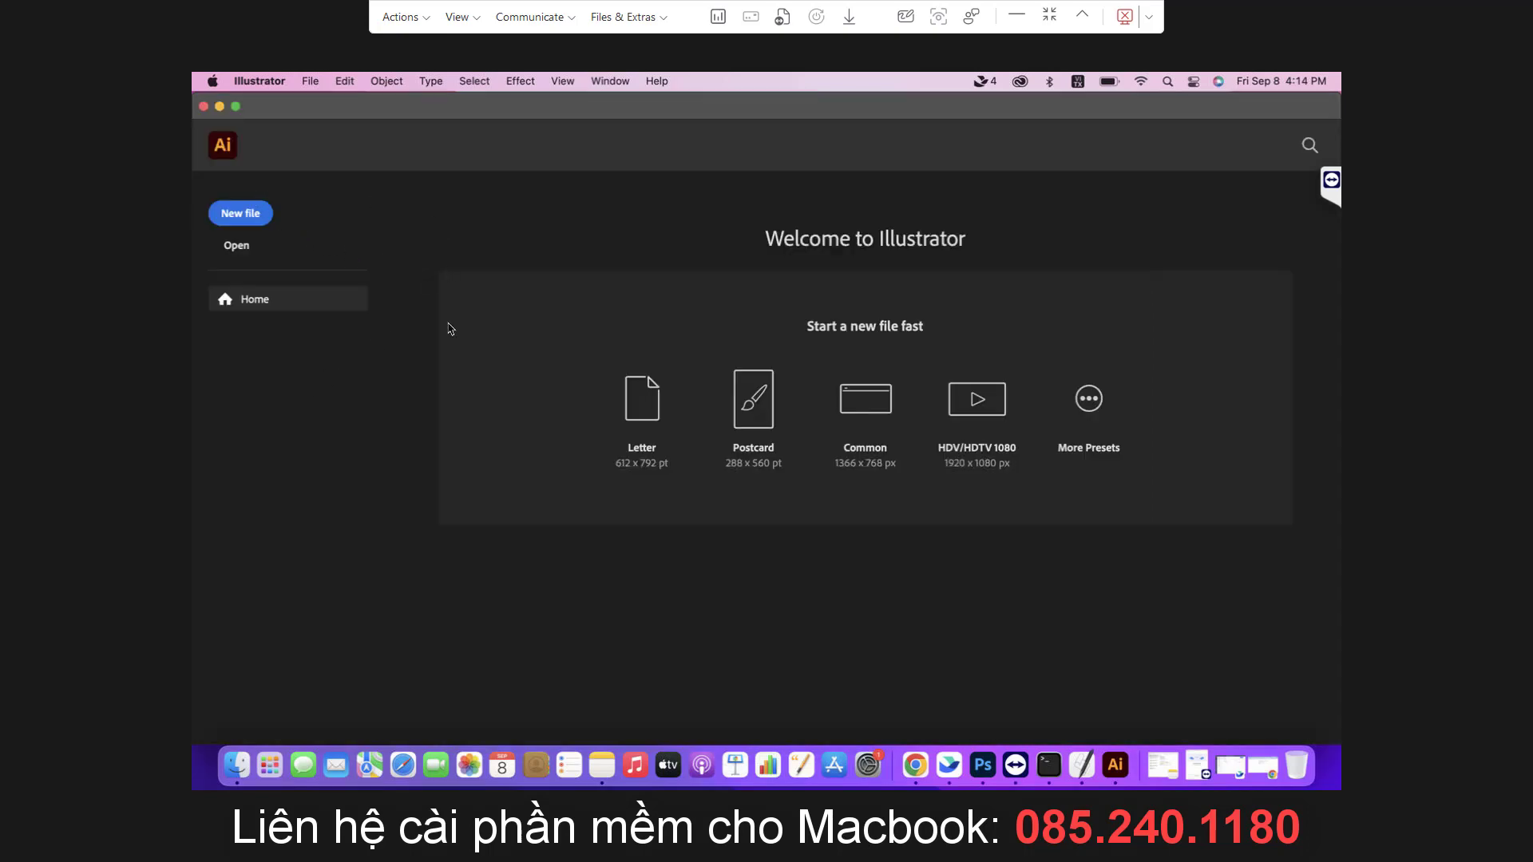
key(super+q)
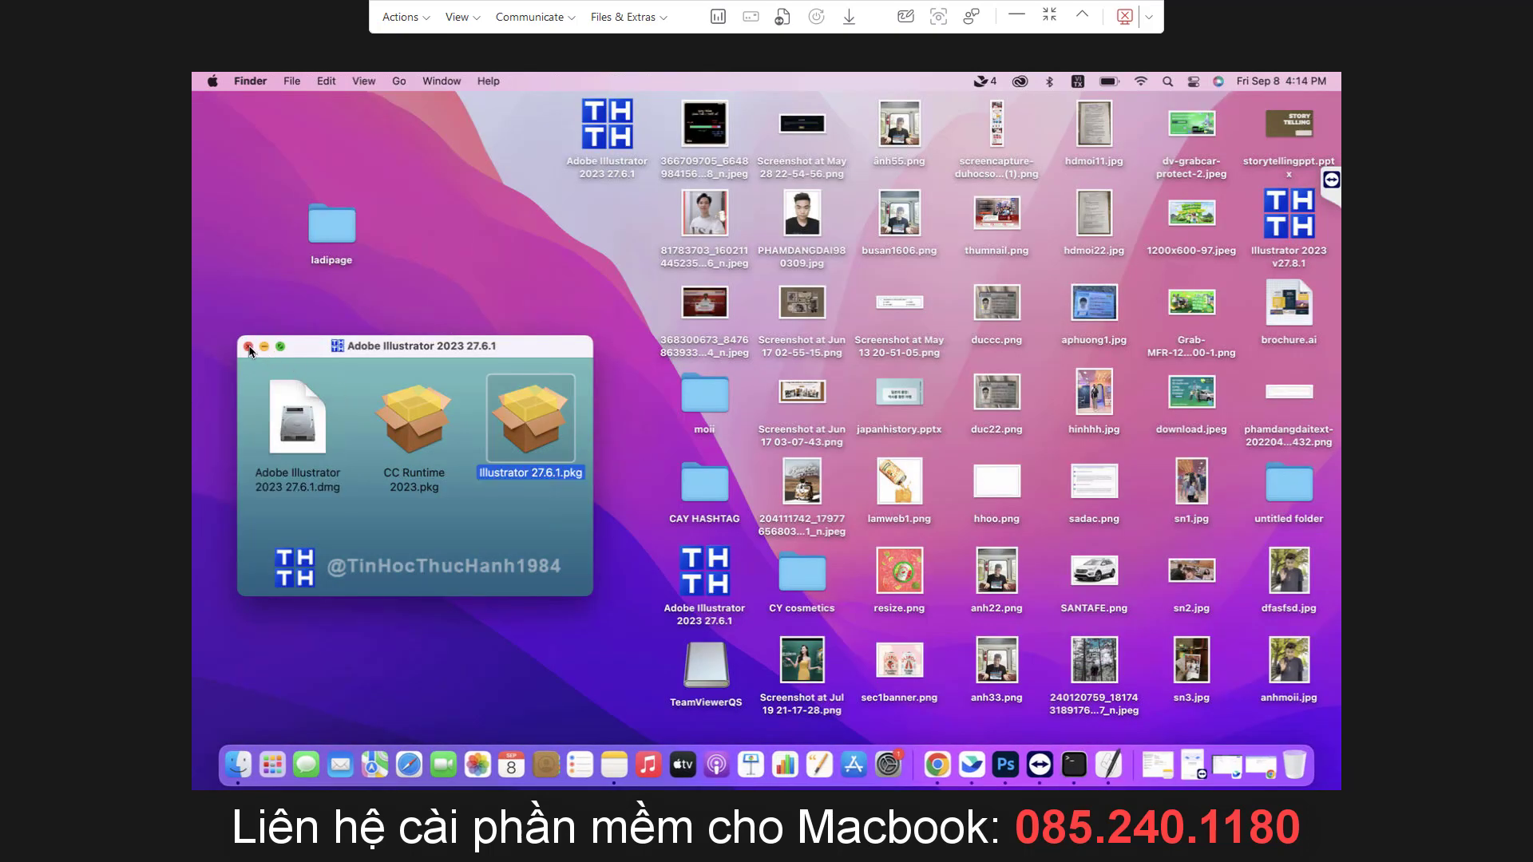
Close the disk window and eject both Illustrator 2023 installer disks
click(249, 347)
right_click(1274, 228)
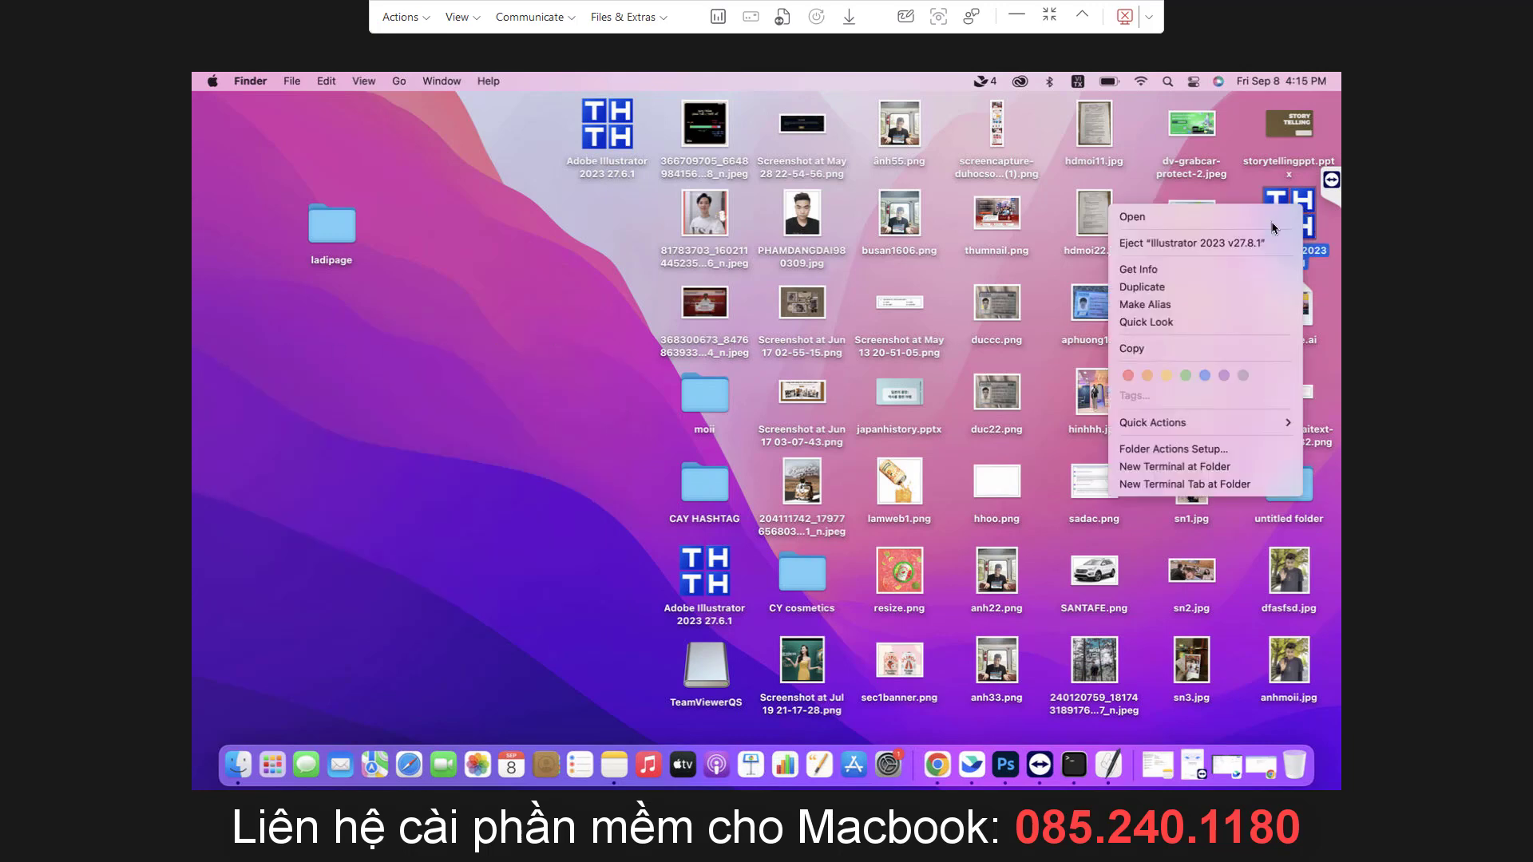
click(1194, 243)
right_click(598, 135)
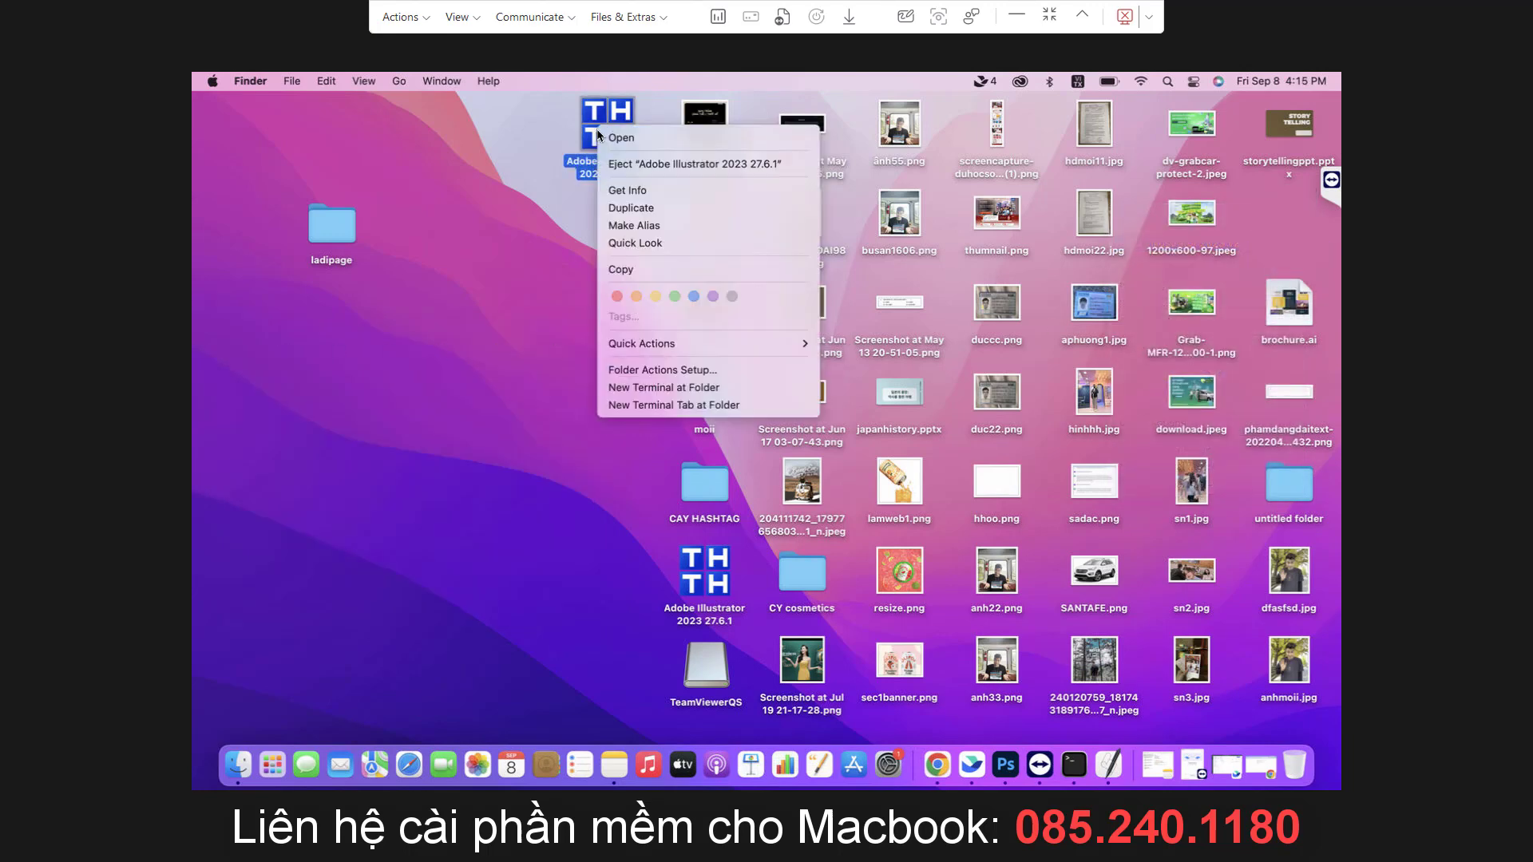
click(634, 163)
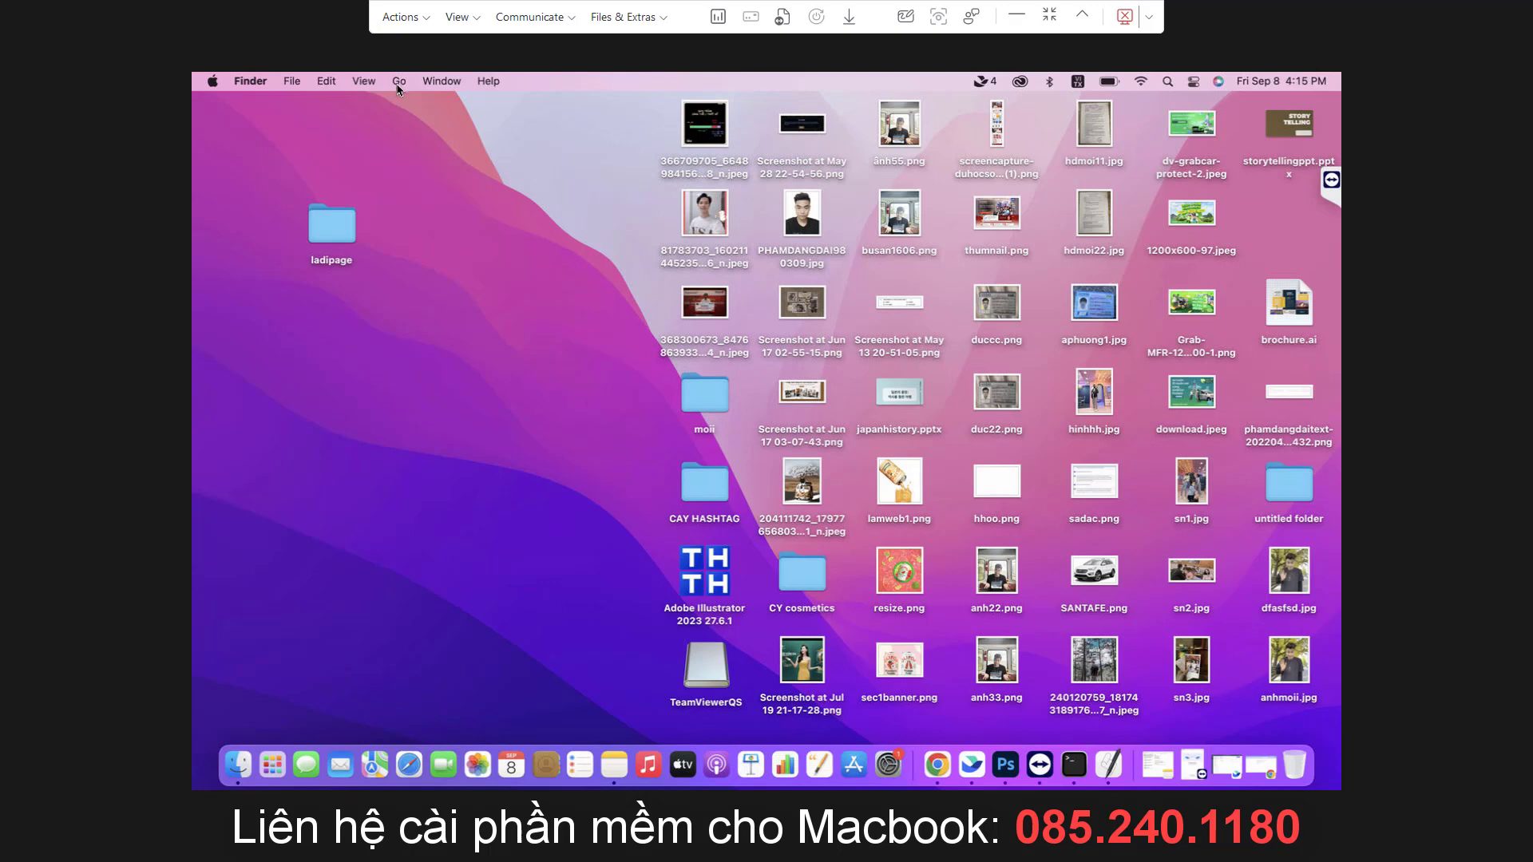
Put Adobe Illustrator 2023 shortcuts on the desktop and Dock, then launch it from the desktop
click(398, 82)
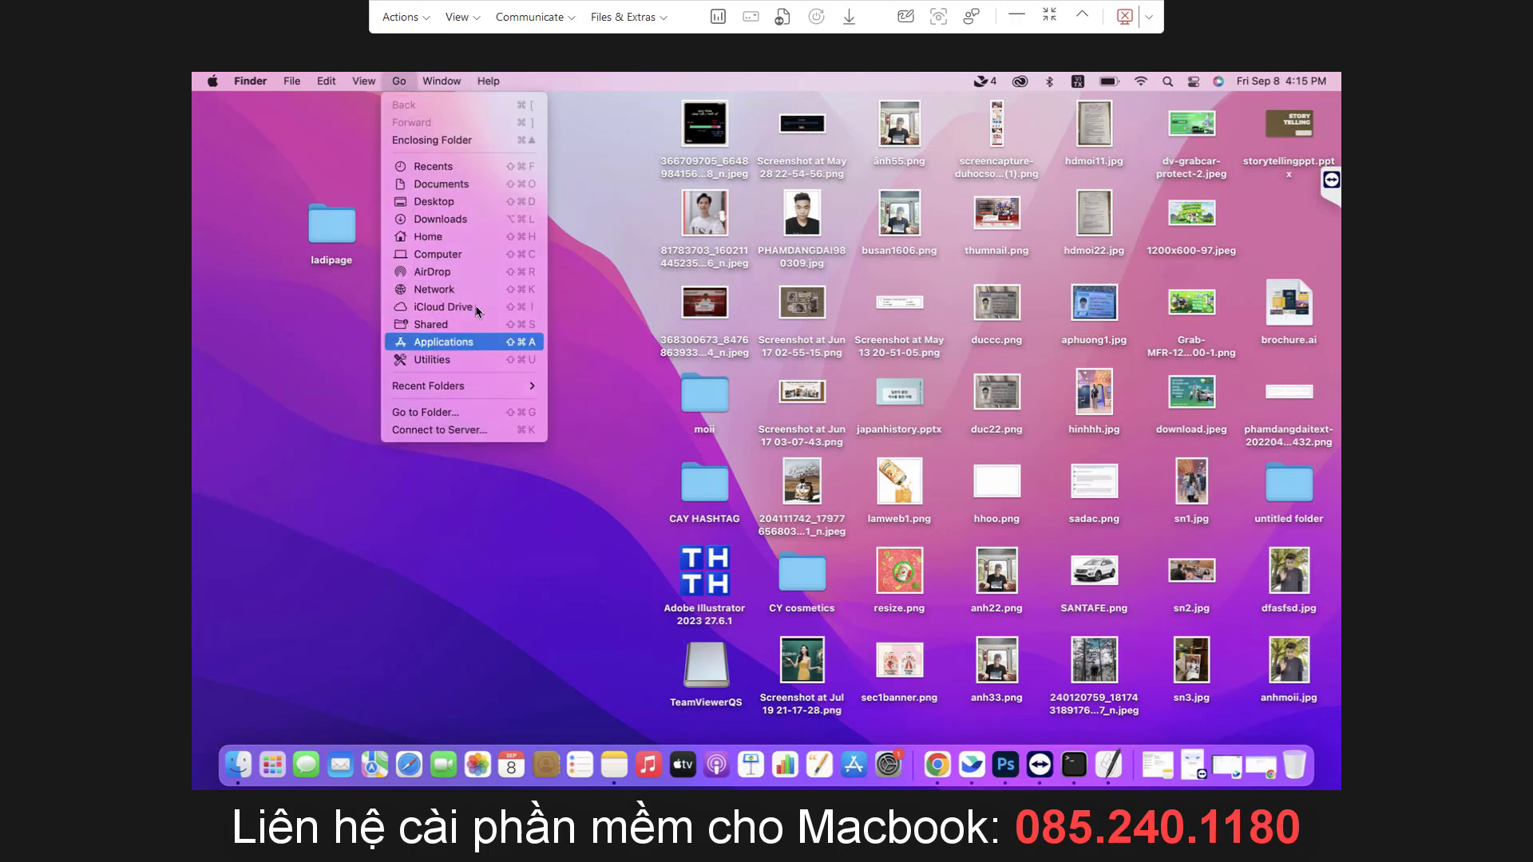
click(444, 342)
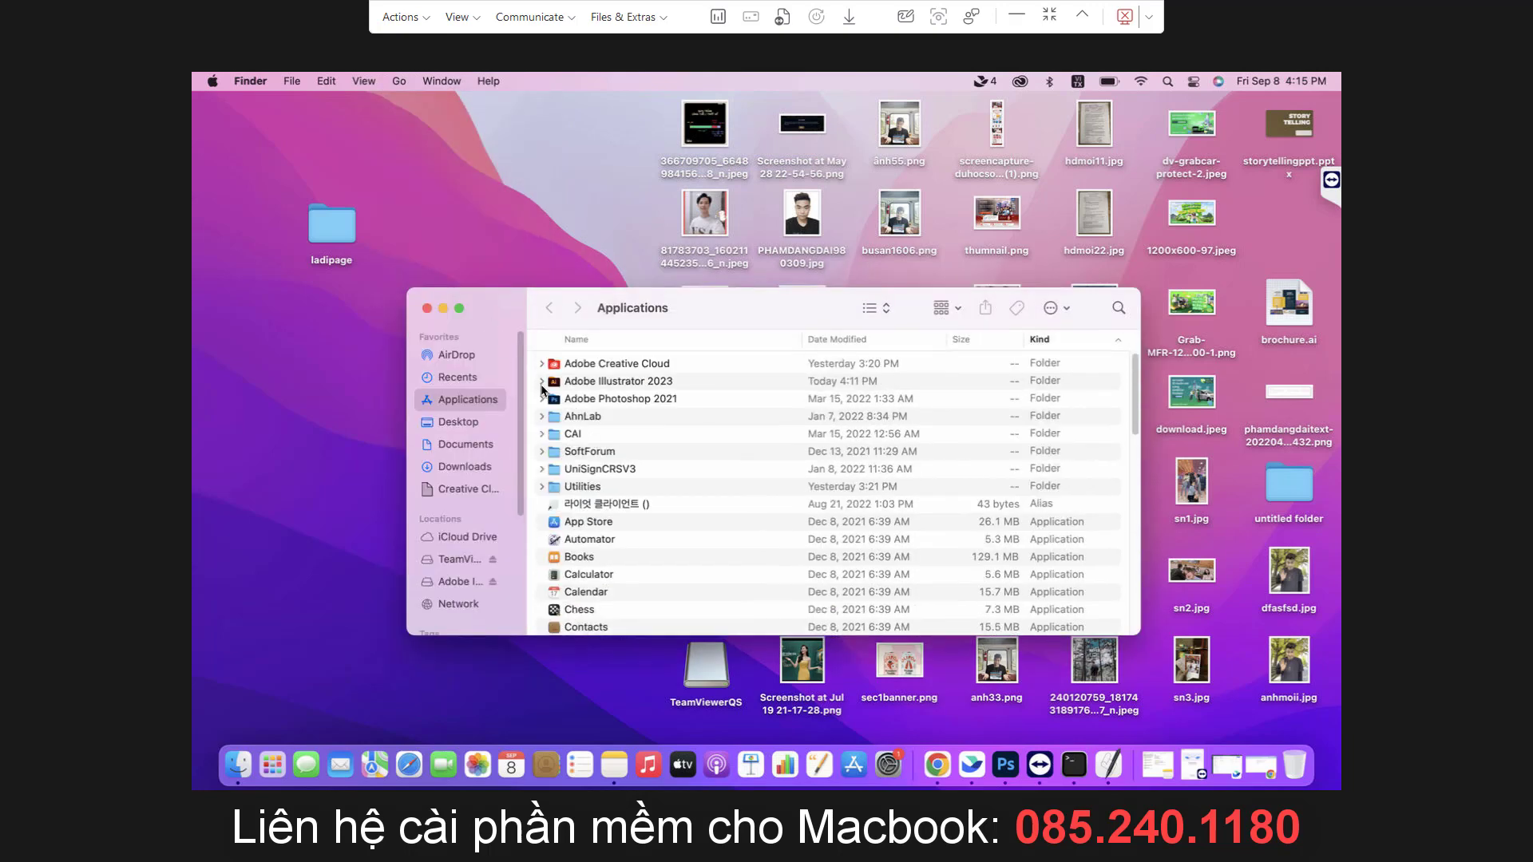
click(541, 382)
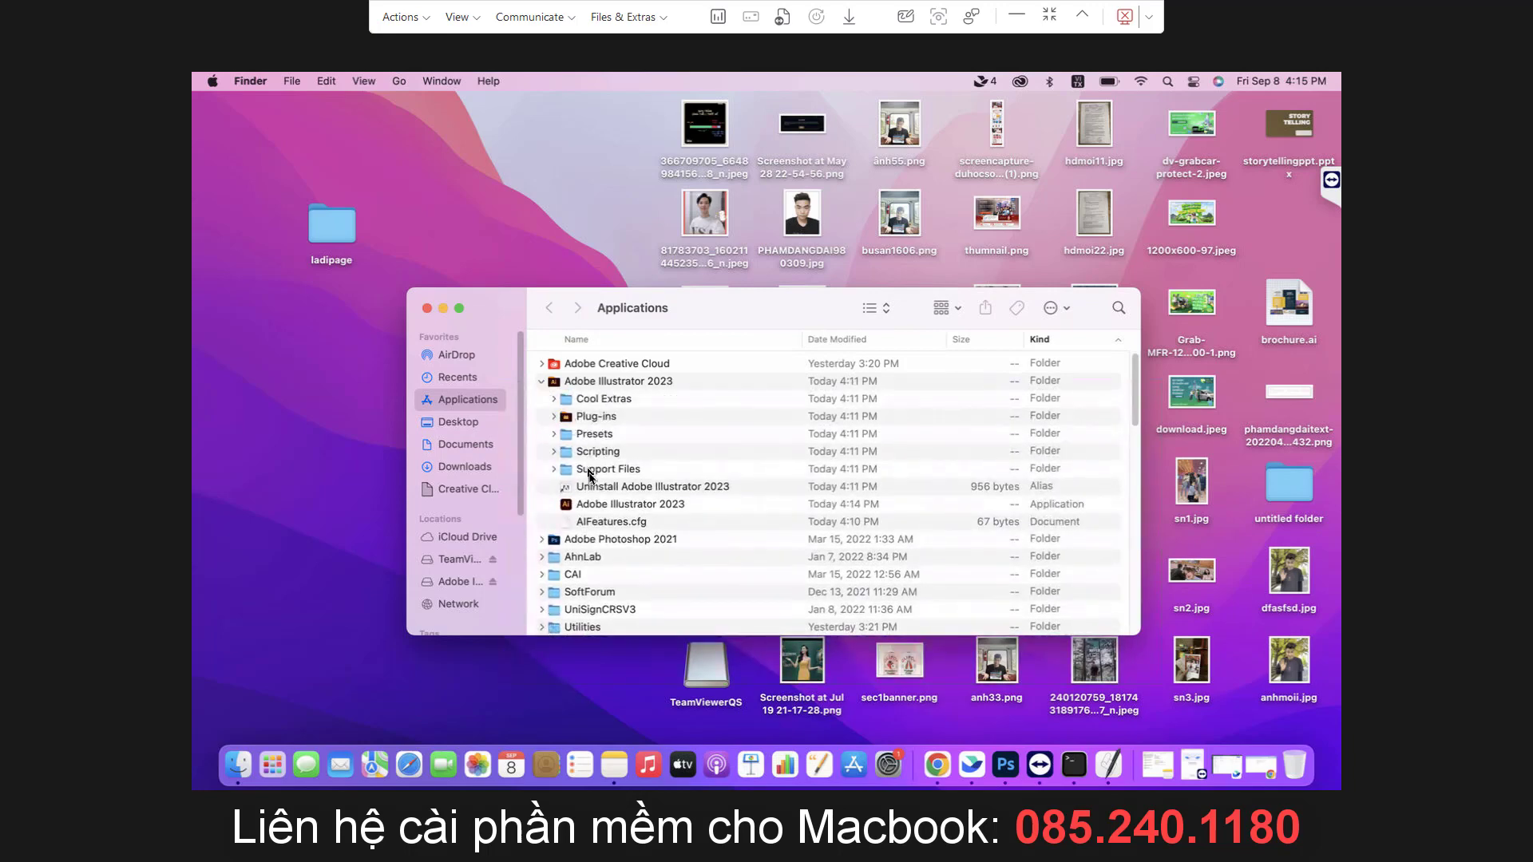
drag(593, 508, 309, 375)
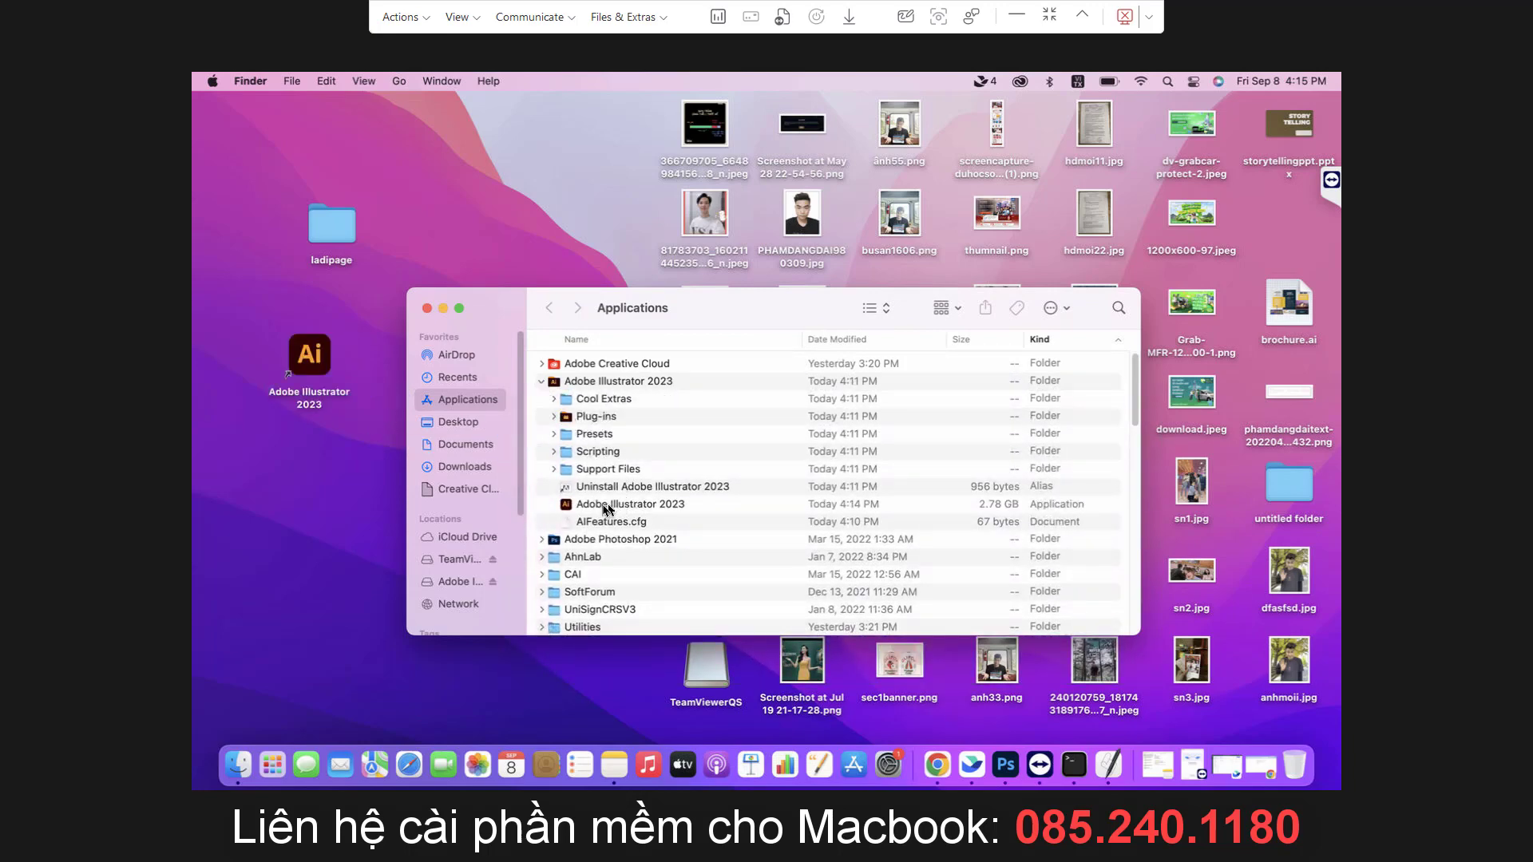
drag(603, 513, 700, 768)
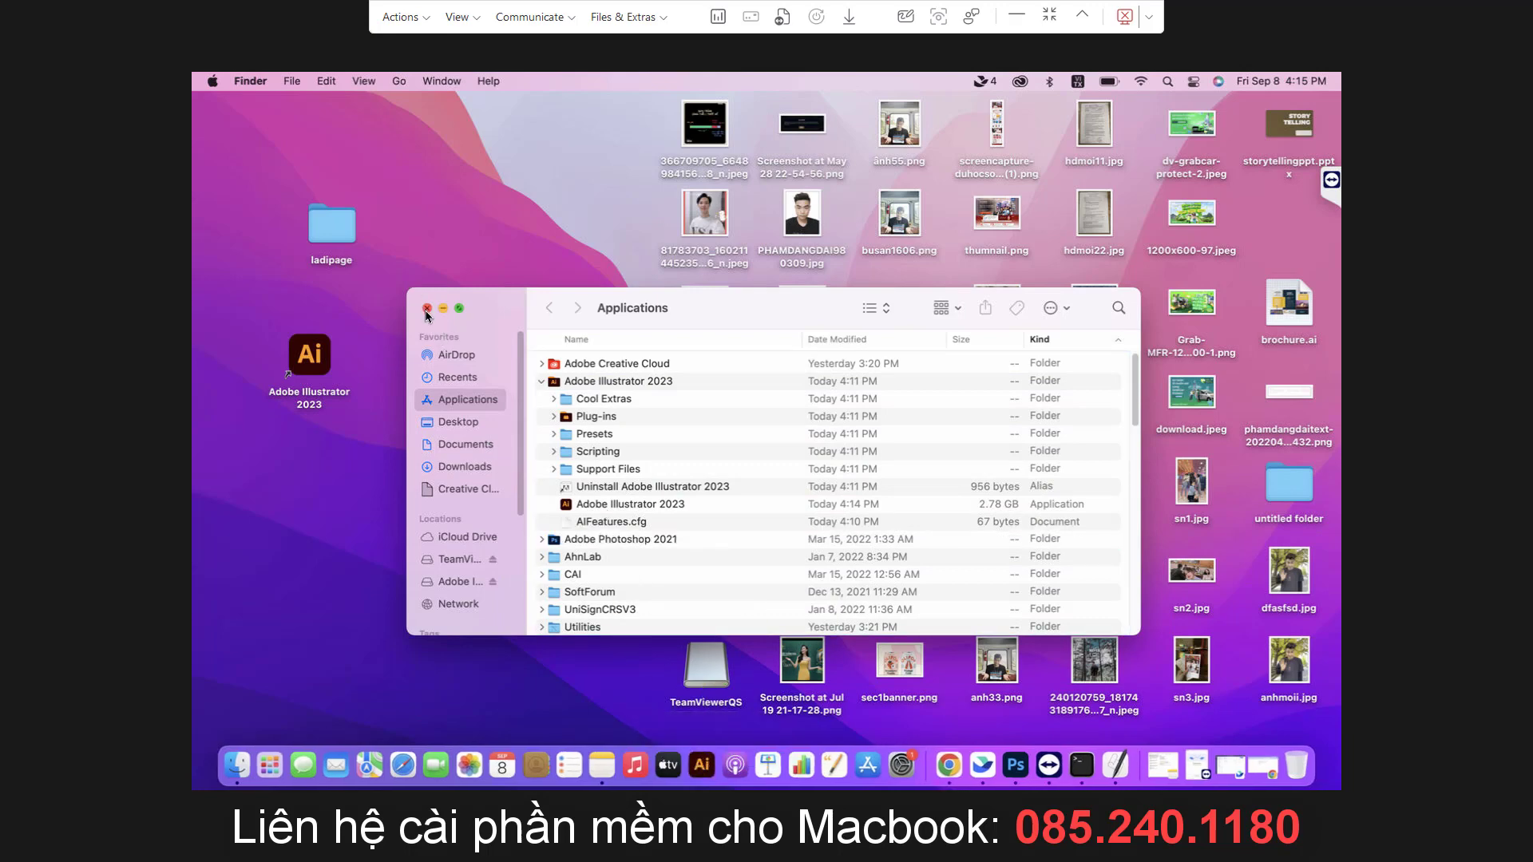
click(427, 309)
double_click(312, 356)
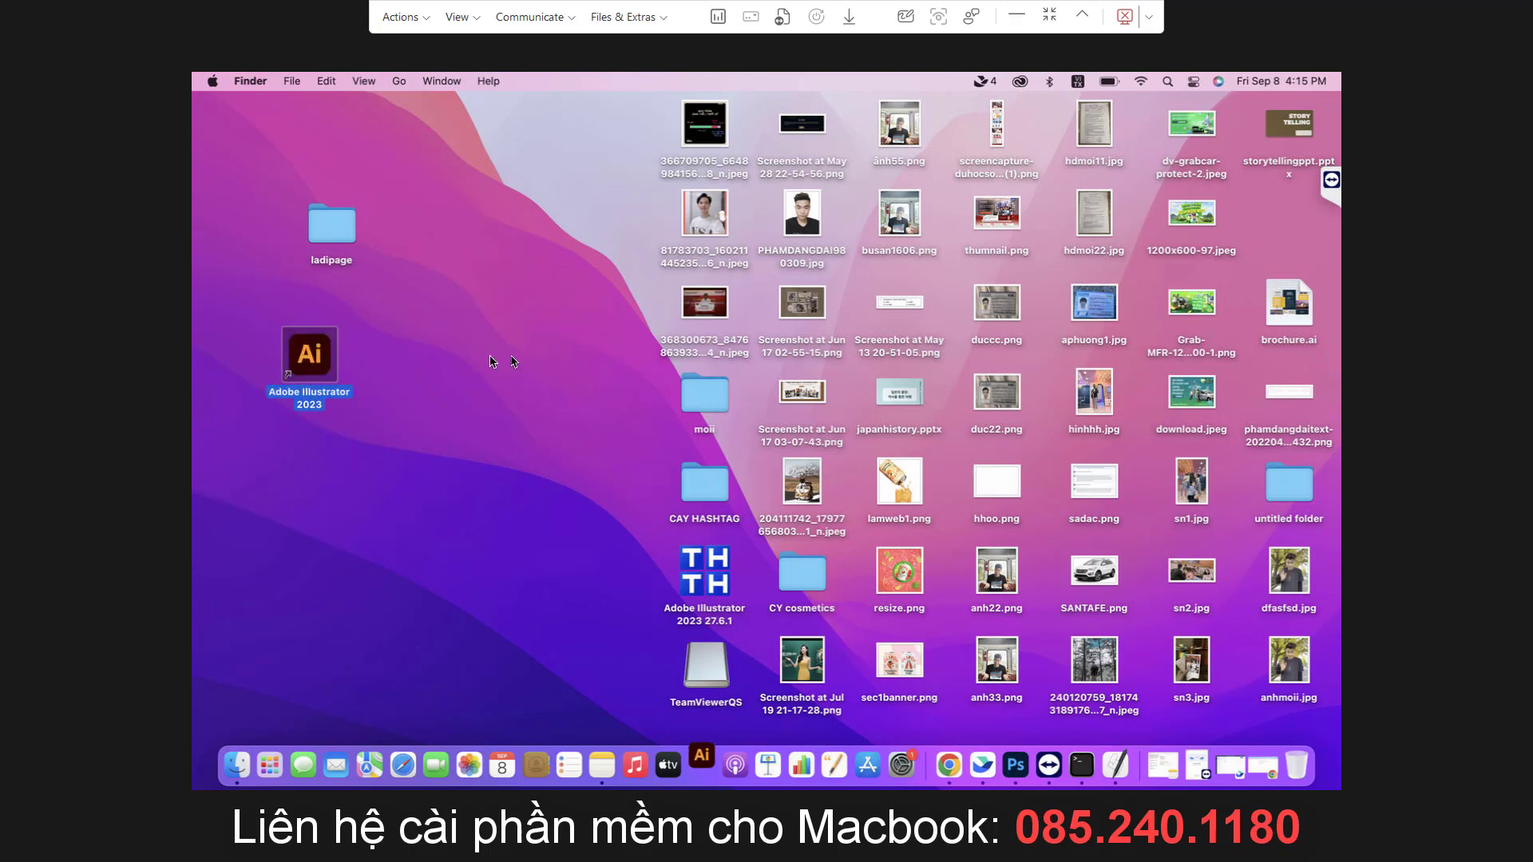
Eject the Illustrator installer disk and close the What's new overview
right_click(705, 581)
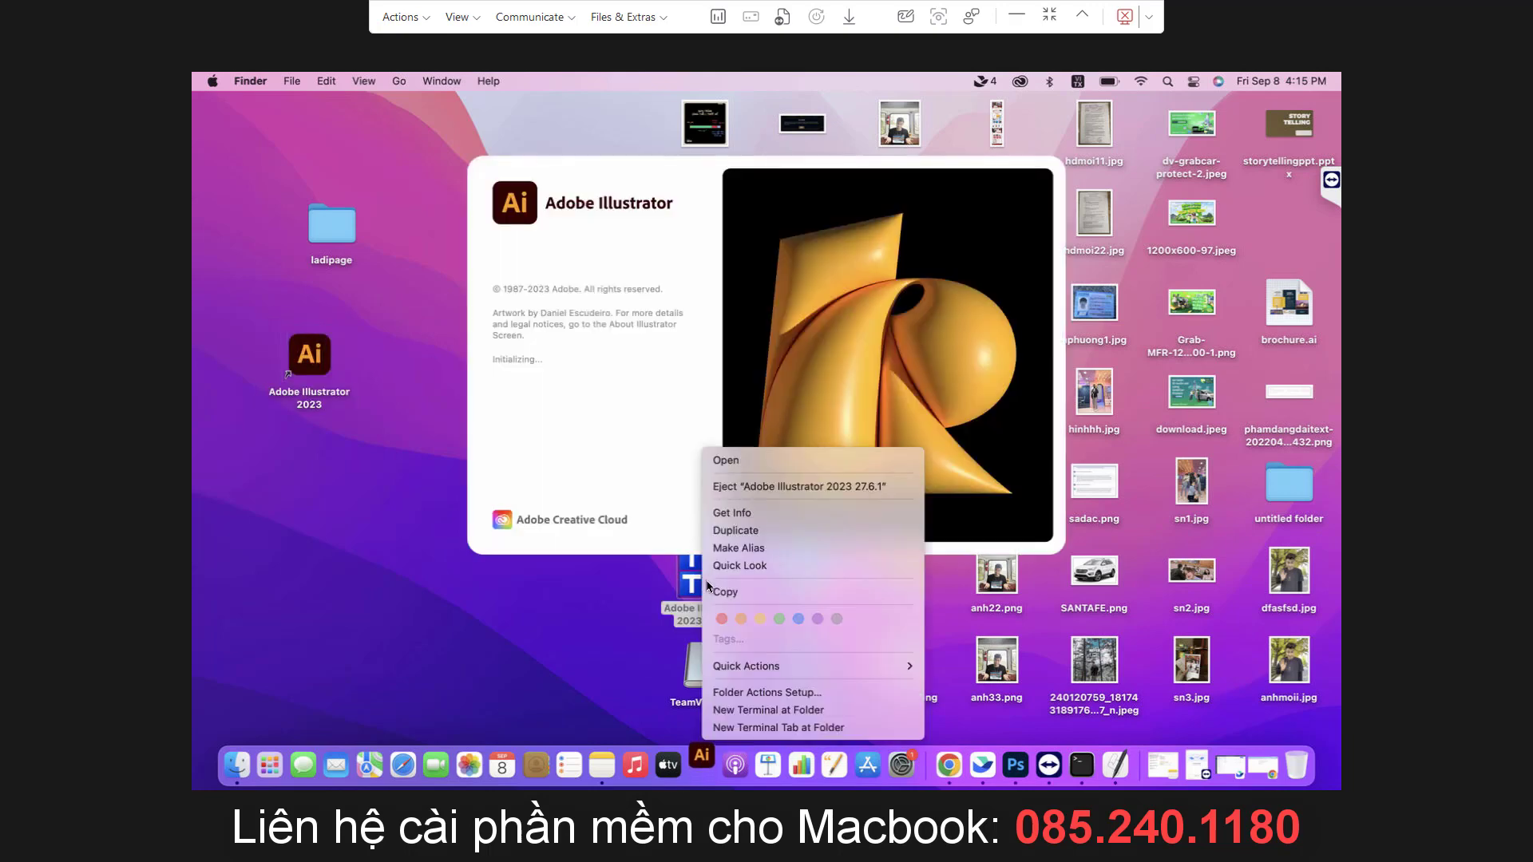
click(781, 486)
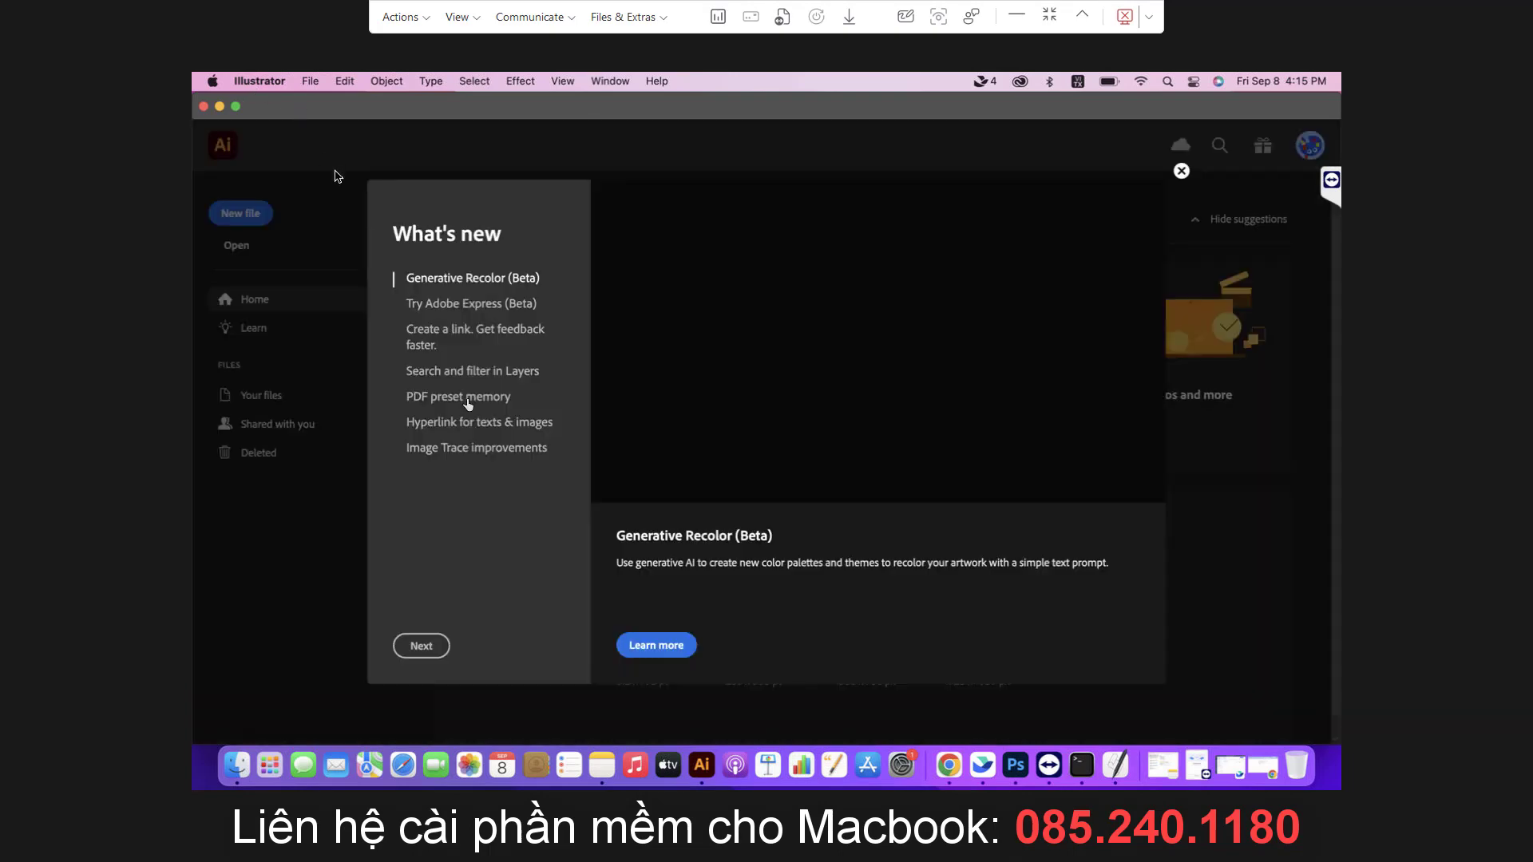
click(1181, 174)
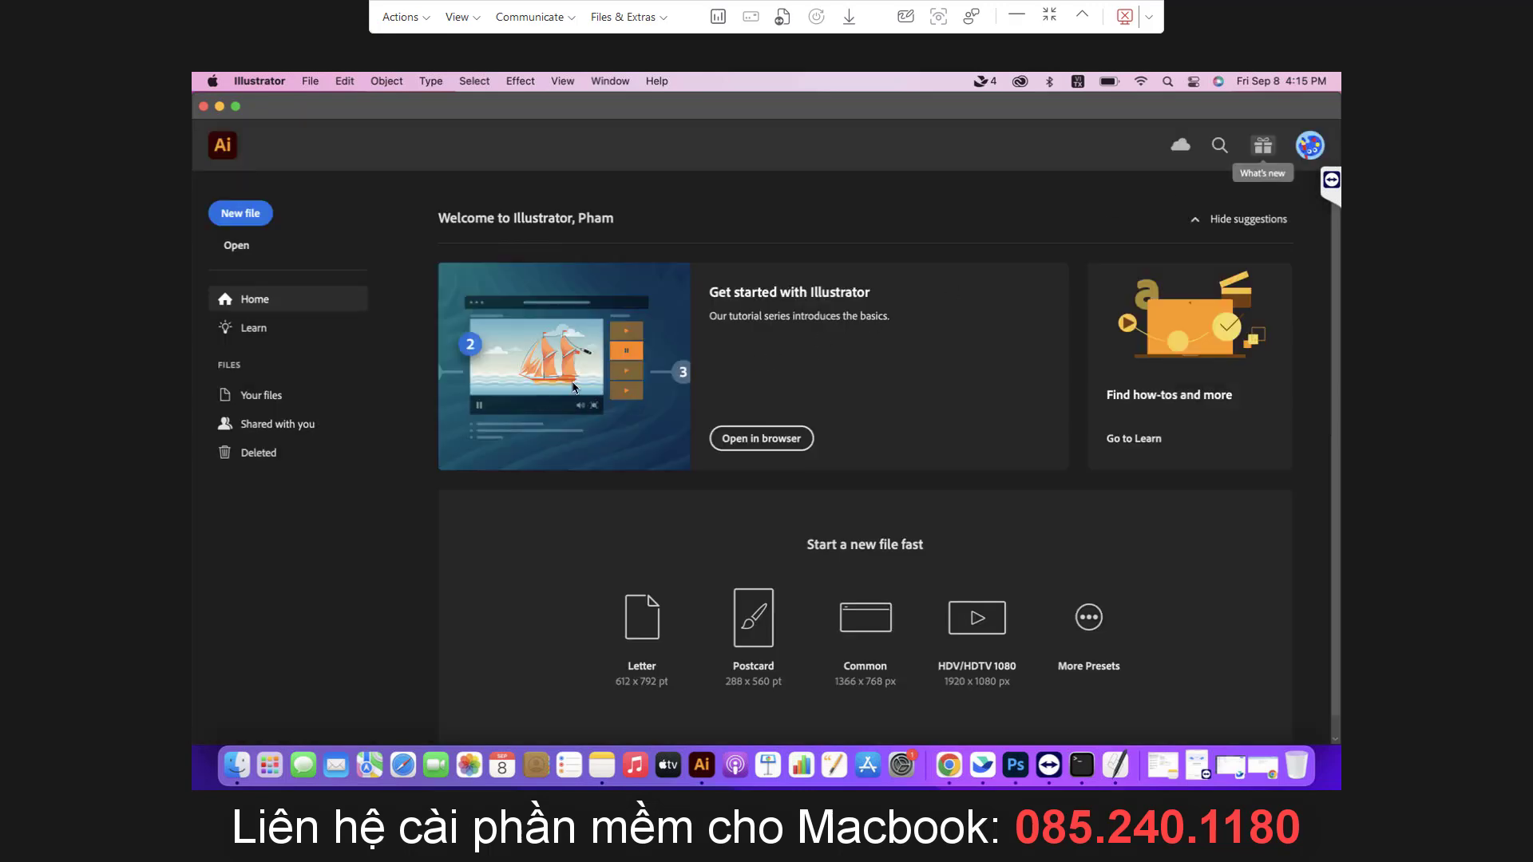
Create a new Web-Large 1920 x 1080 px document
click(244, 216)
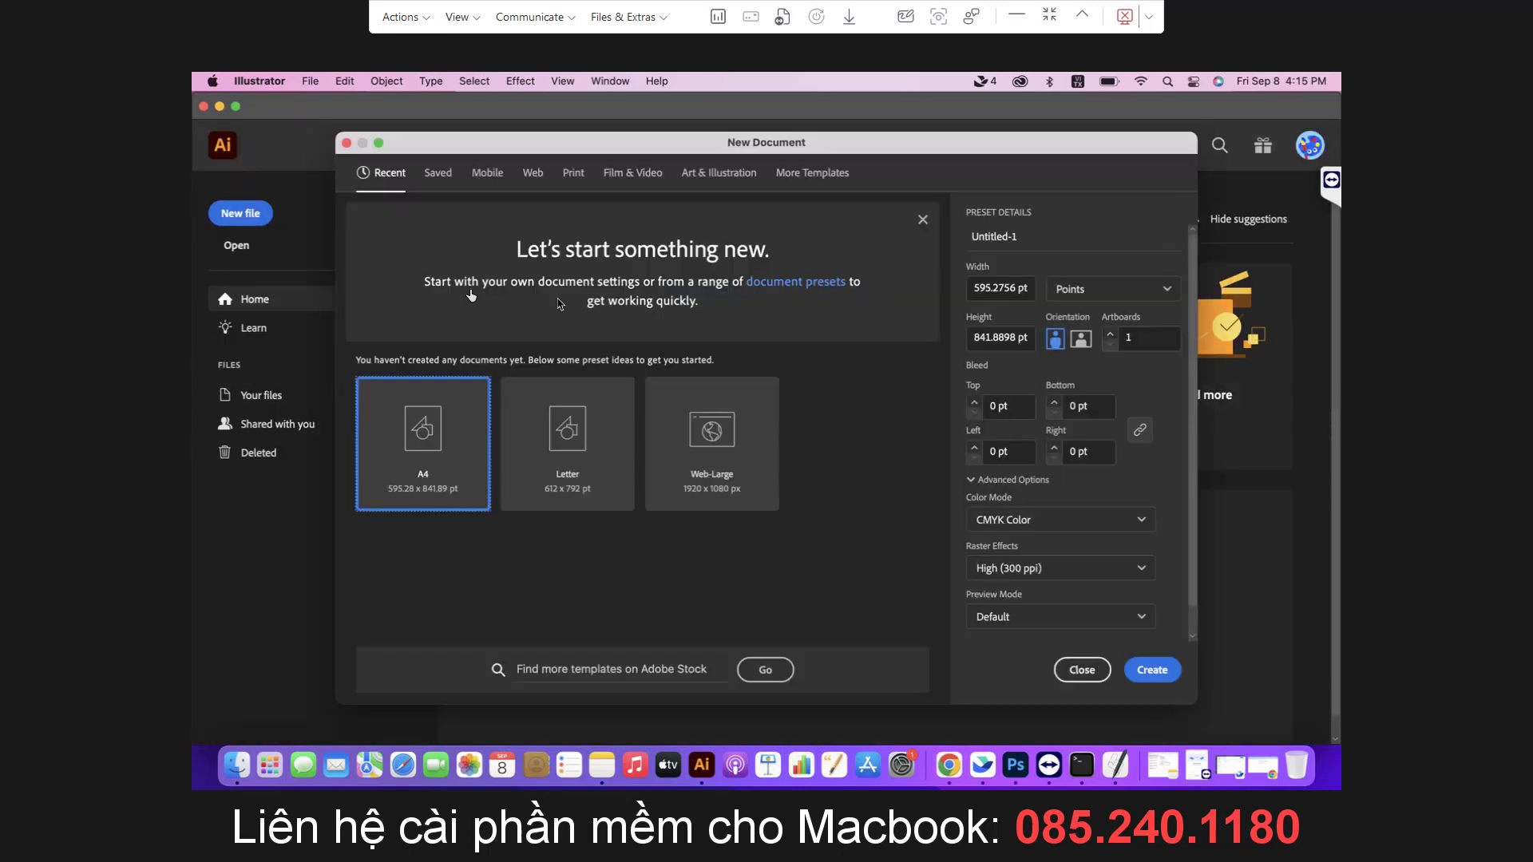
click(542, 175)
click(590, 358)
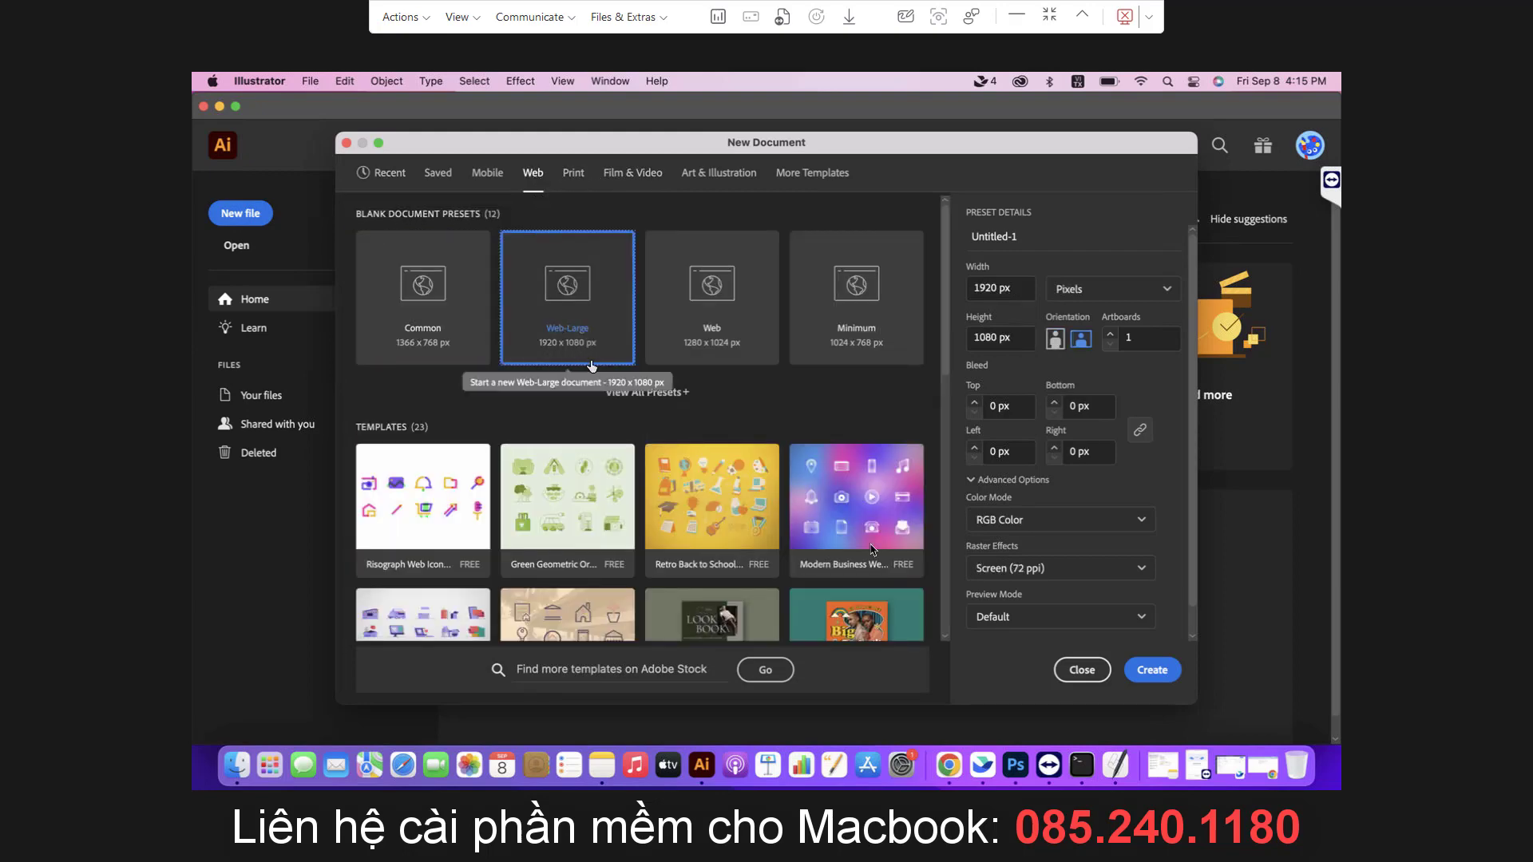
click(1152, 673)
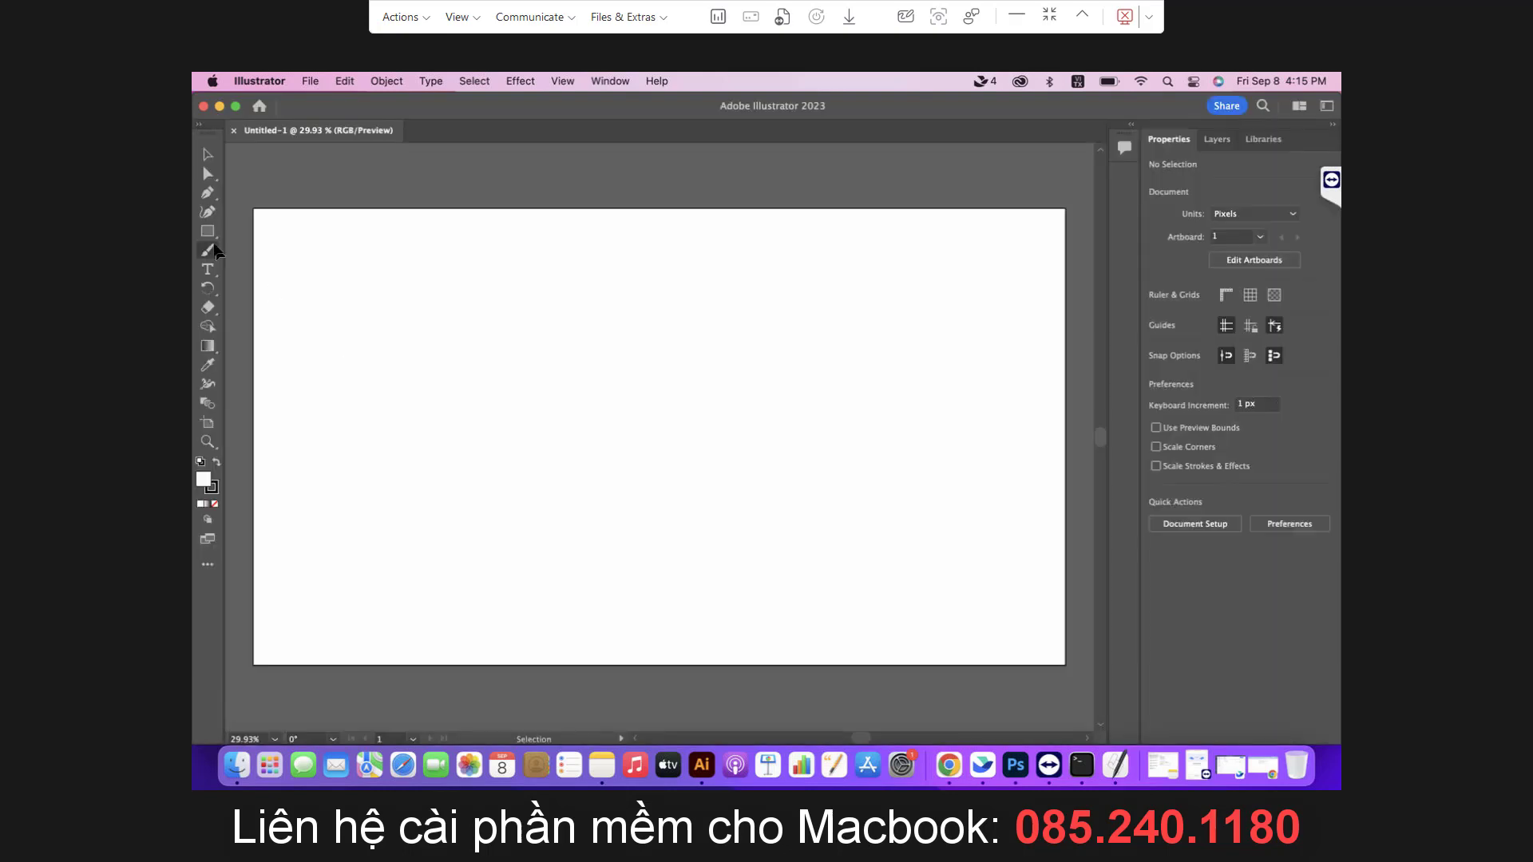
Draw a tall 268 x 476 px rectangle near the artboard's top-left and fill it pink
key(m)
drag(298, 247, 412, 447)
click(1156, 314)
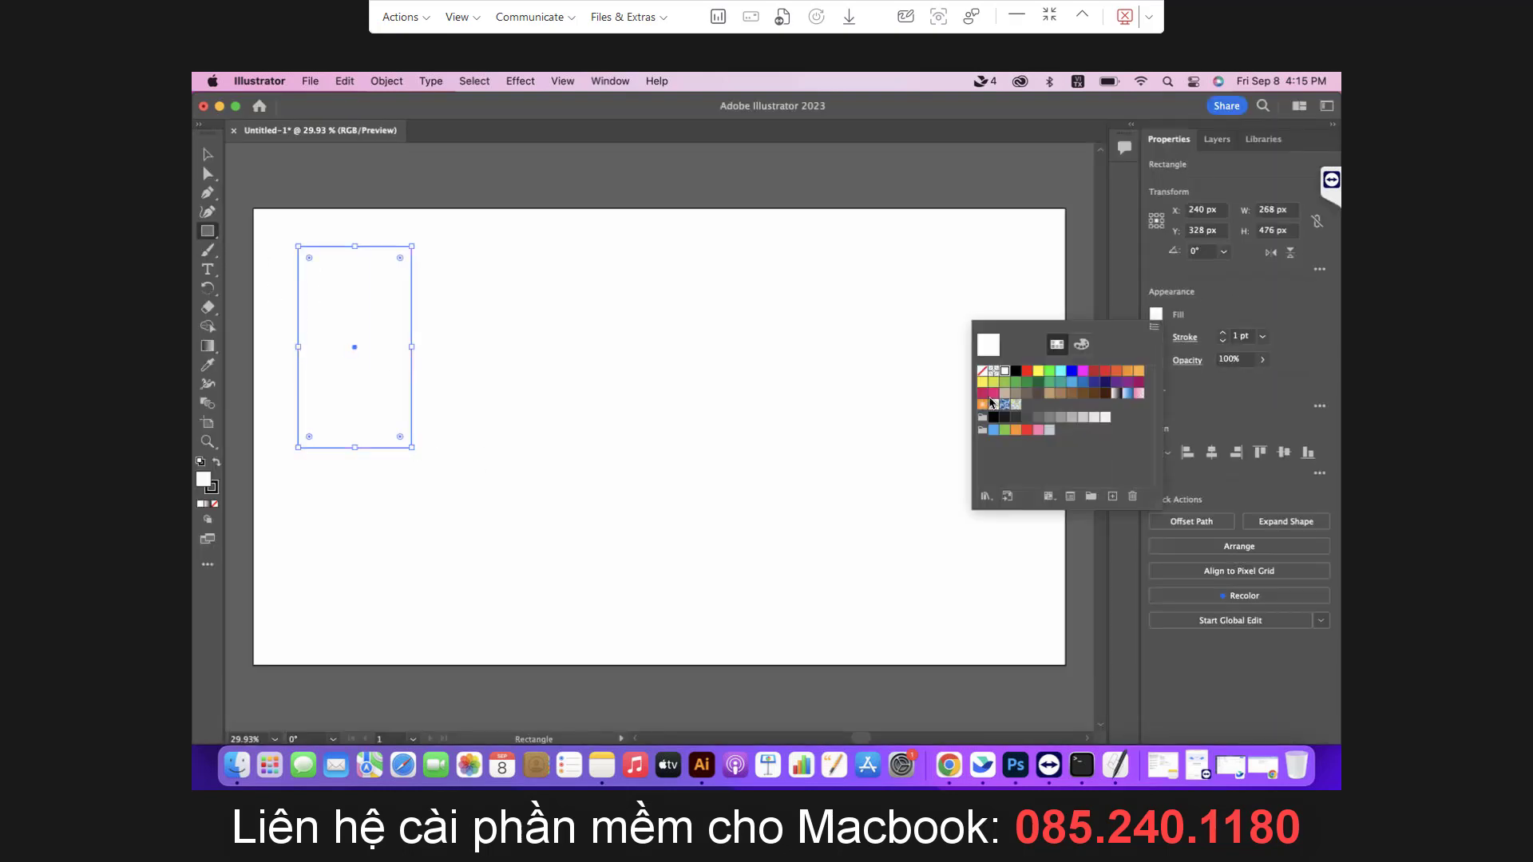
click(993, 399)
Draw a yellow-filled star to the right of the rectangle
click(206, 240)
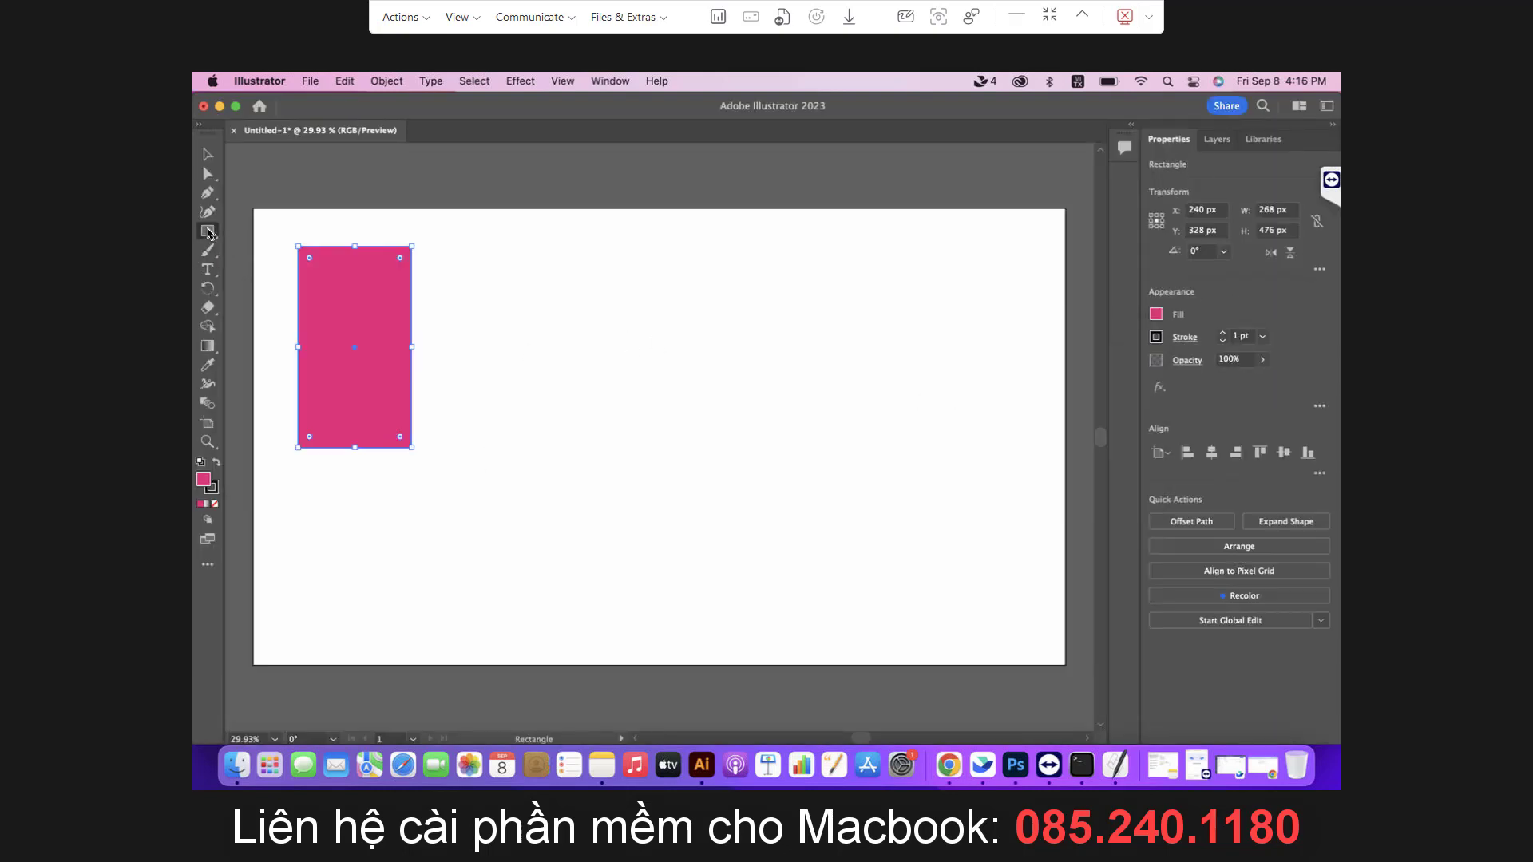
drag(210, 232, 255, 302)
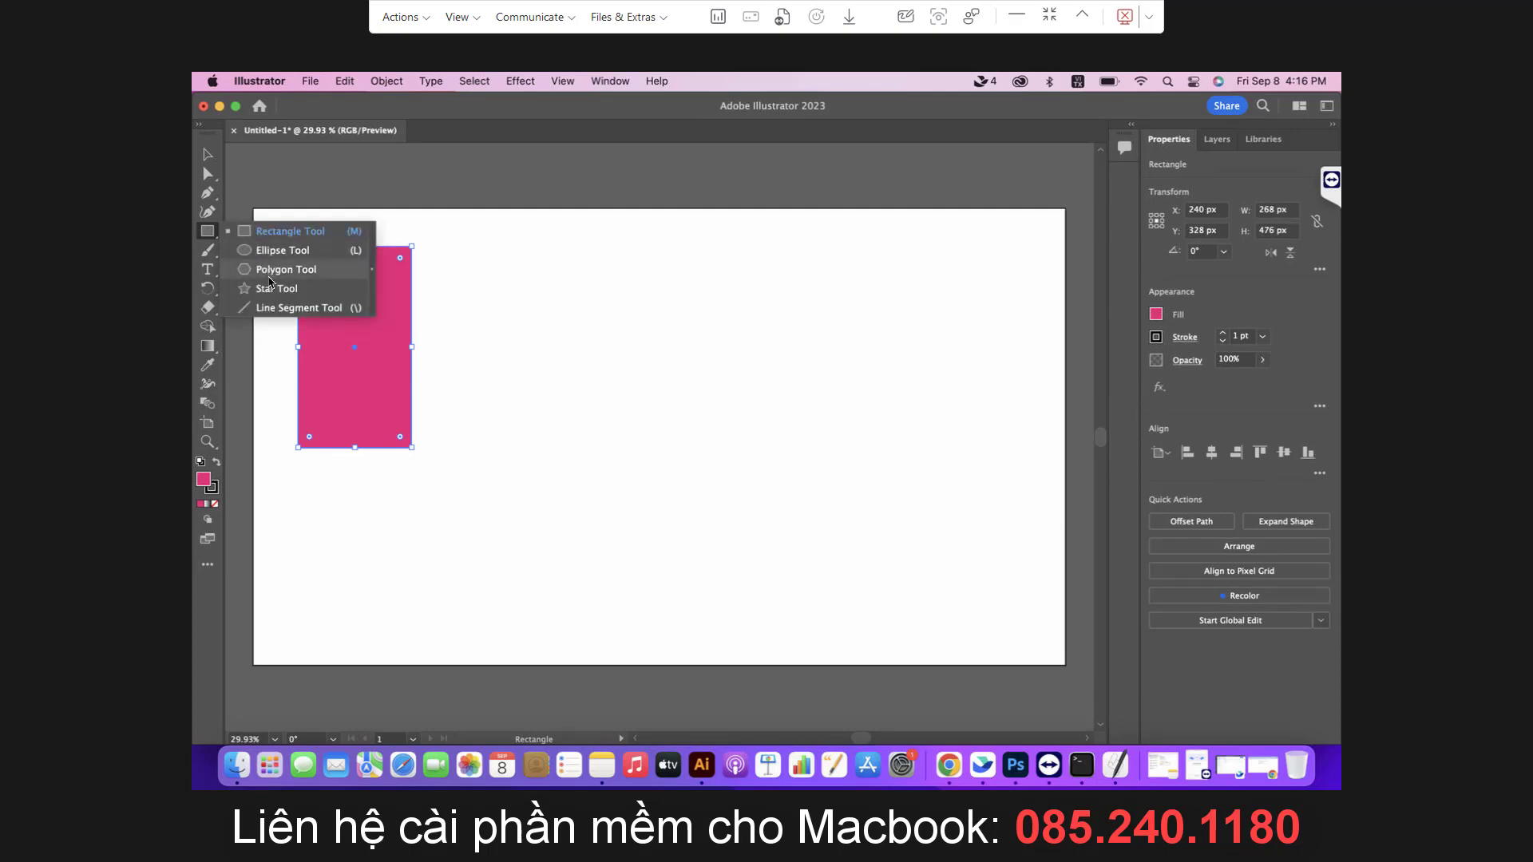
drag(556, 289, 628, 270)
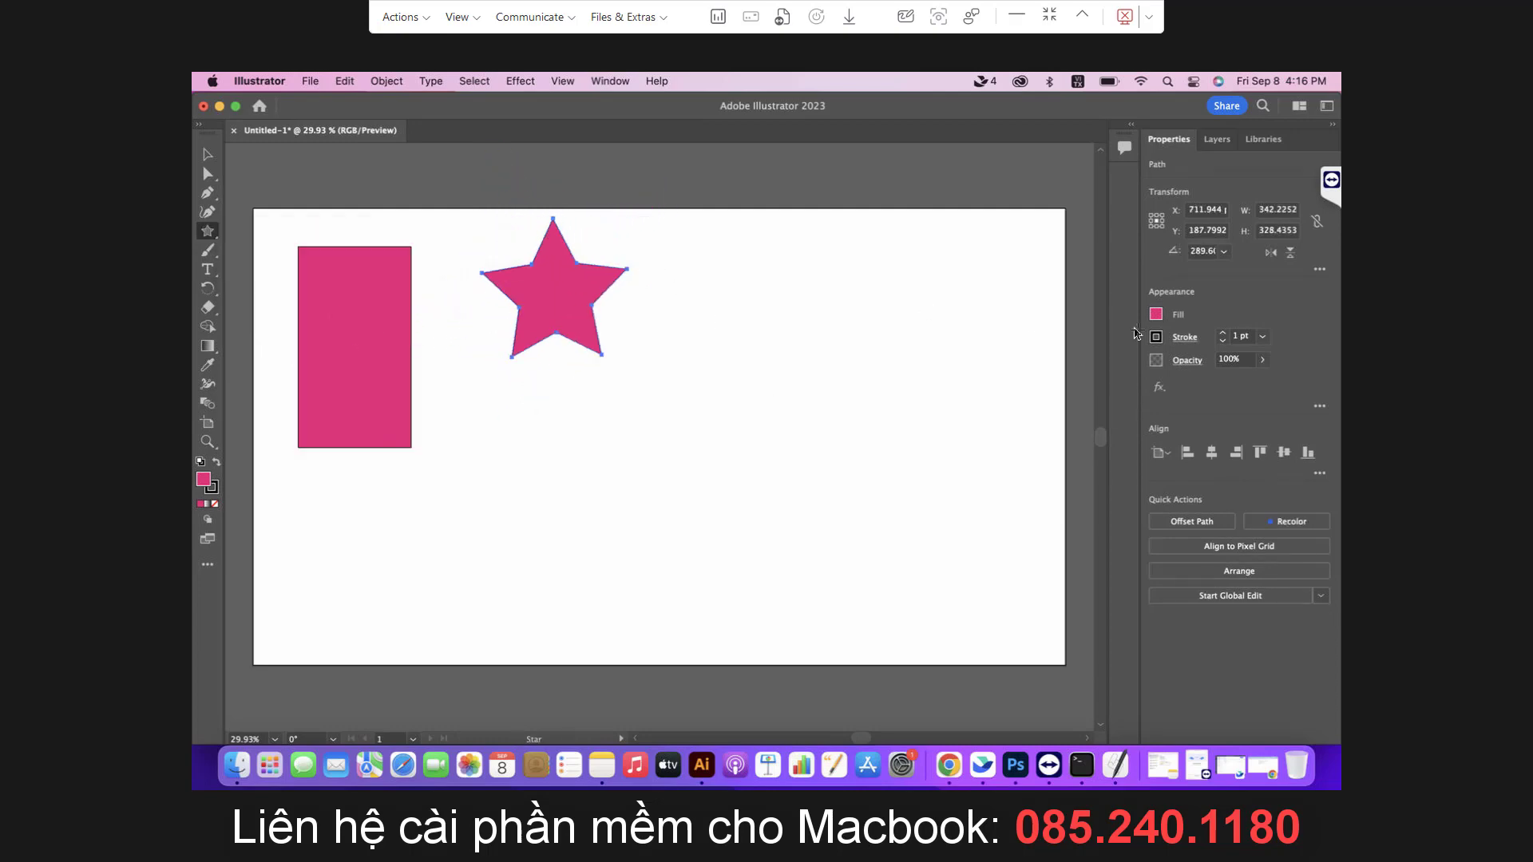
click(1156, 314)
click(1038, 371)
Draw a blue-filled hexagon below the star
click(208, 232)
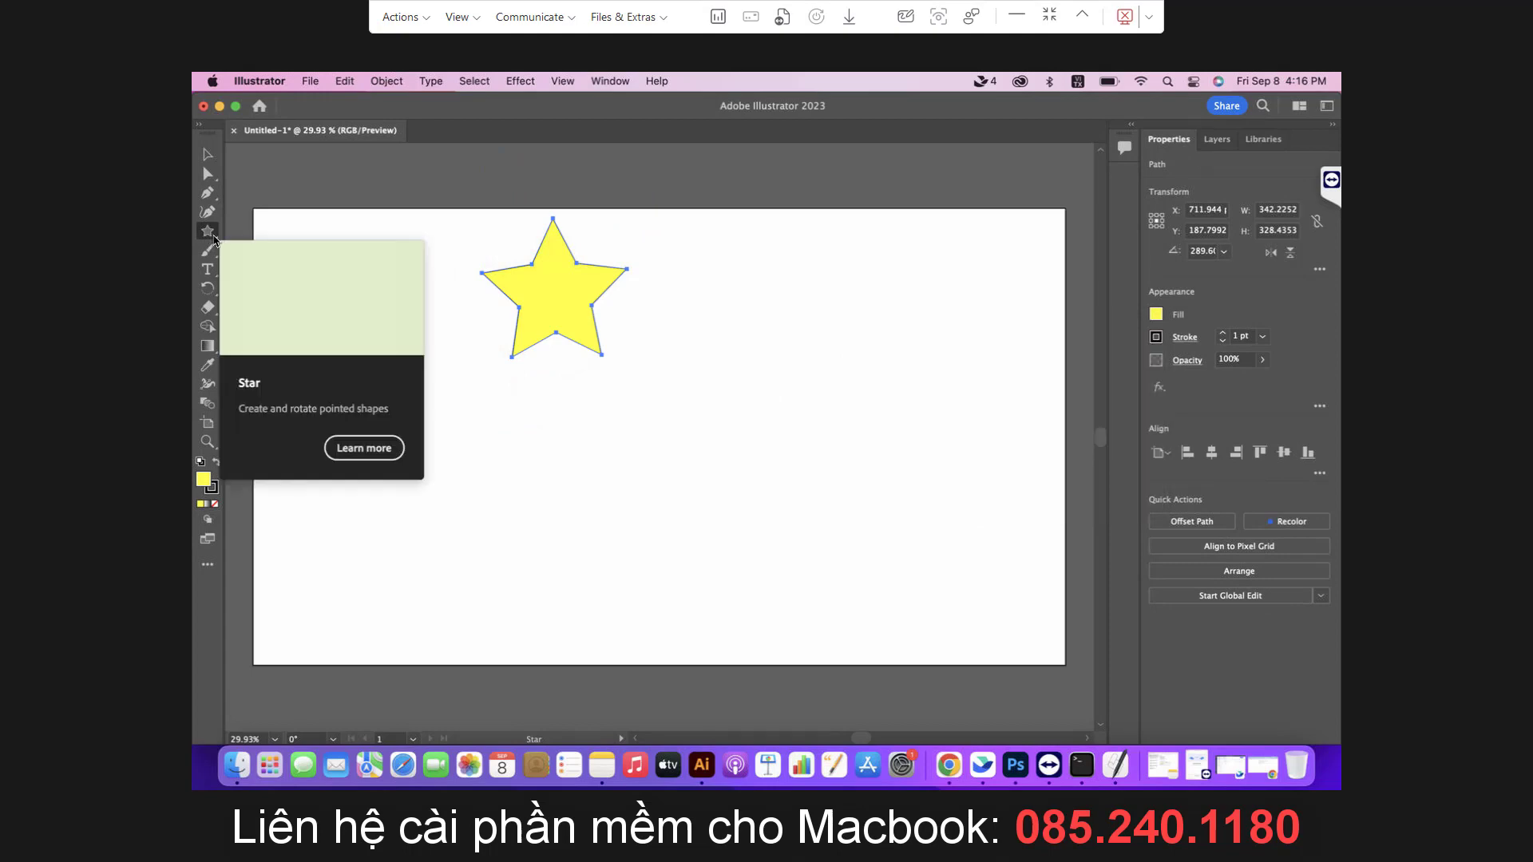
drag(207, 232, 255, 277)
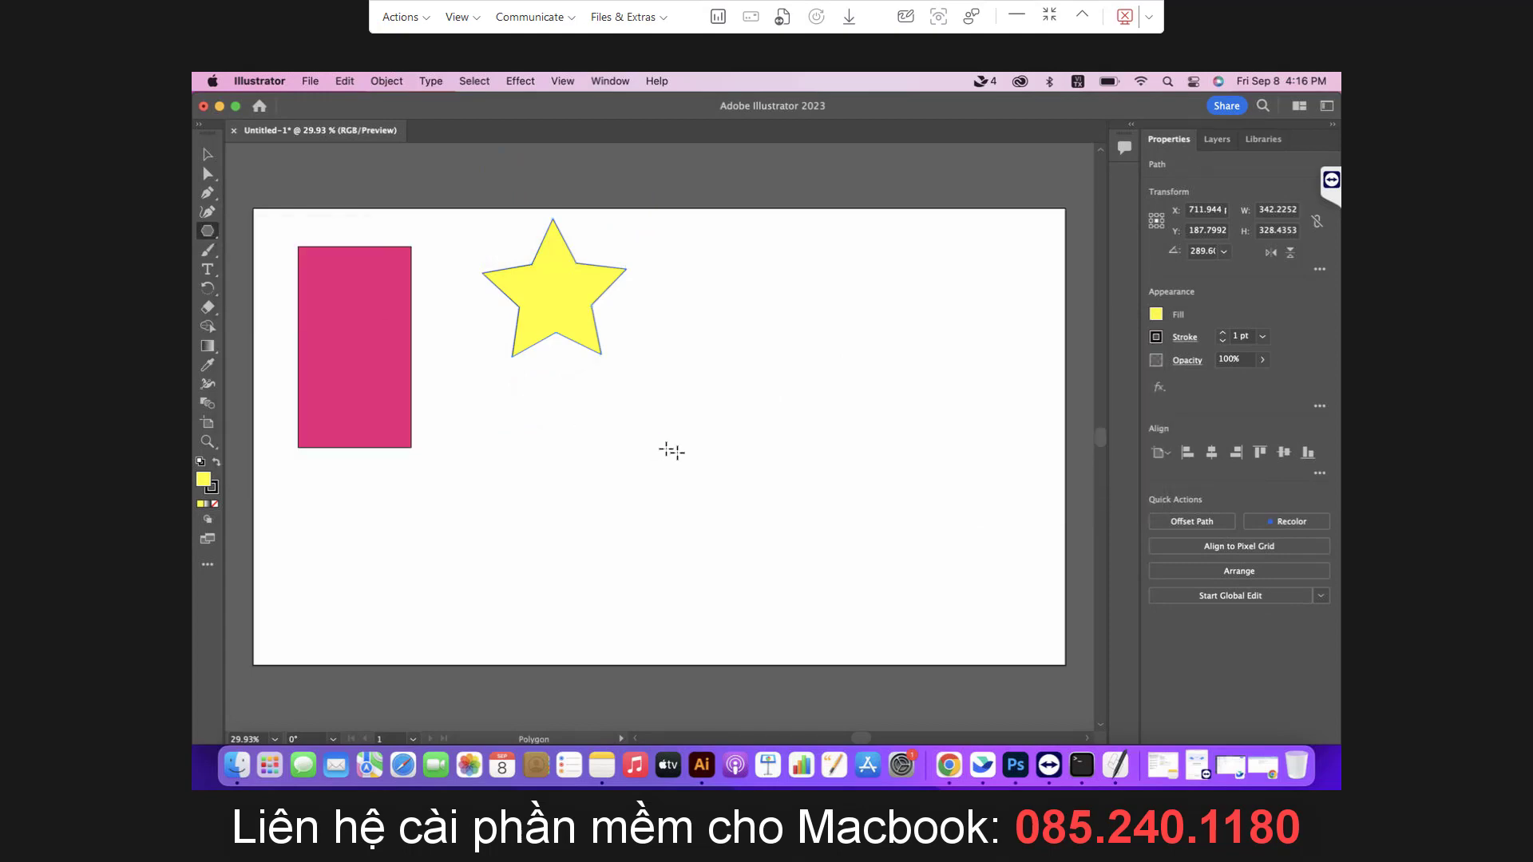
drag(670, 448, 734, 487)
click(1157, 313)
click(1074, 374)
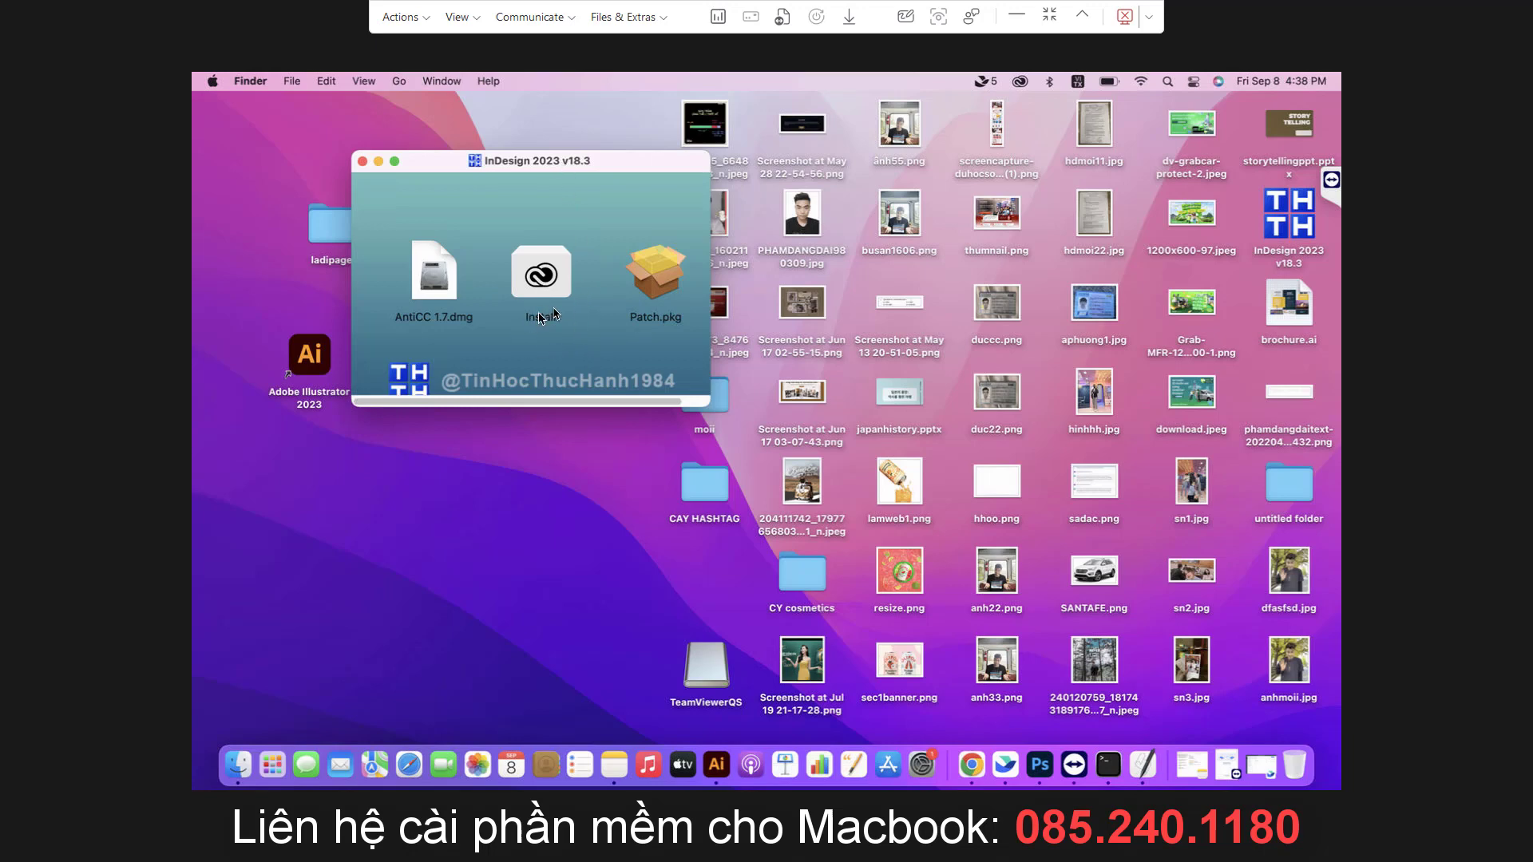
Launch Install from the InDesign 2023 v18.3 disk and allow the downloaded app to open
double_click(549, 285)
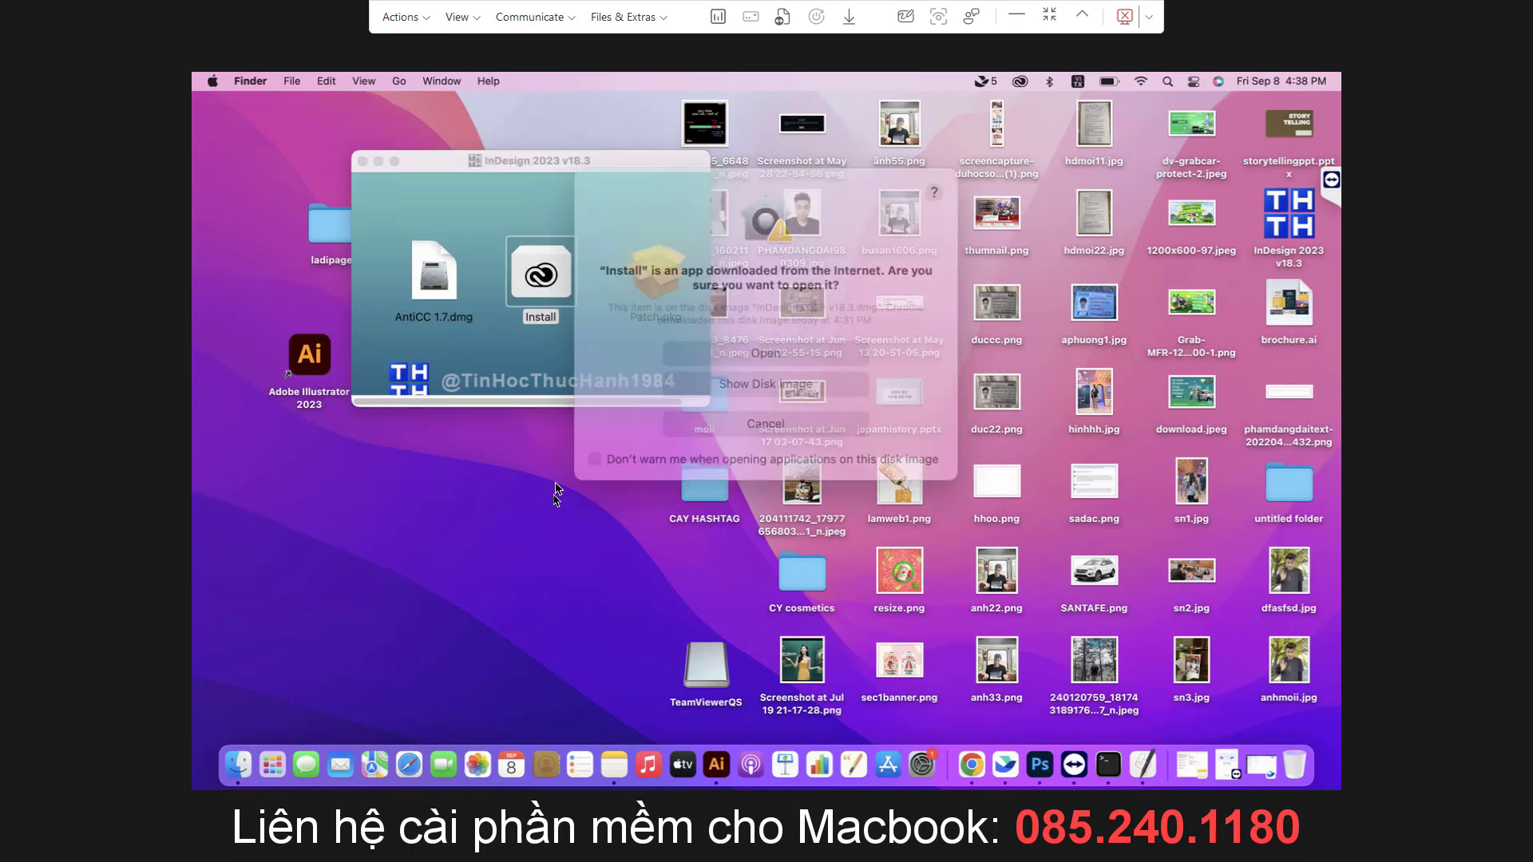
click(750, 348)
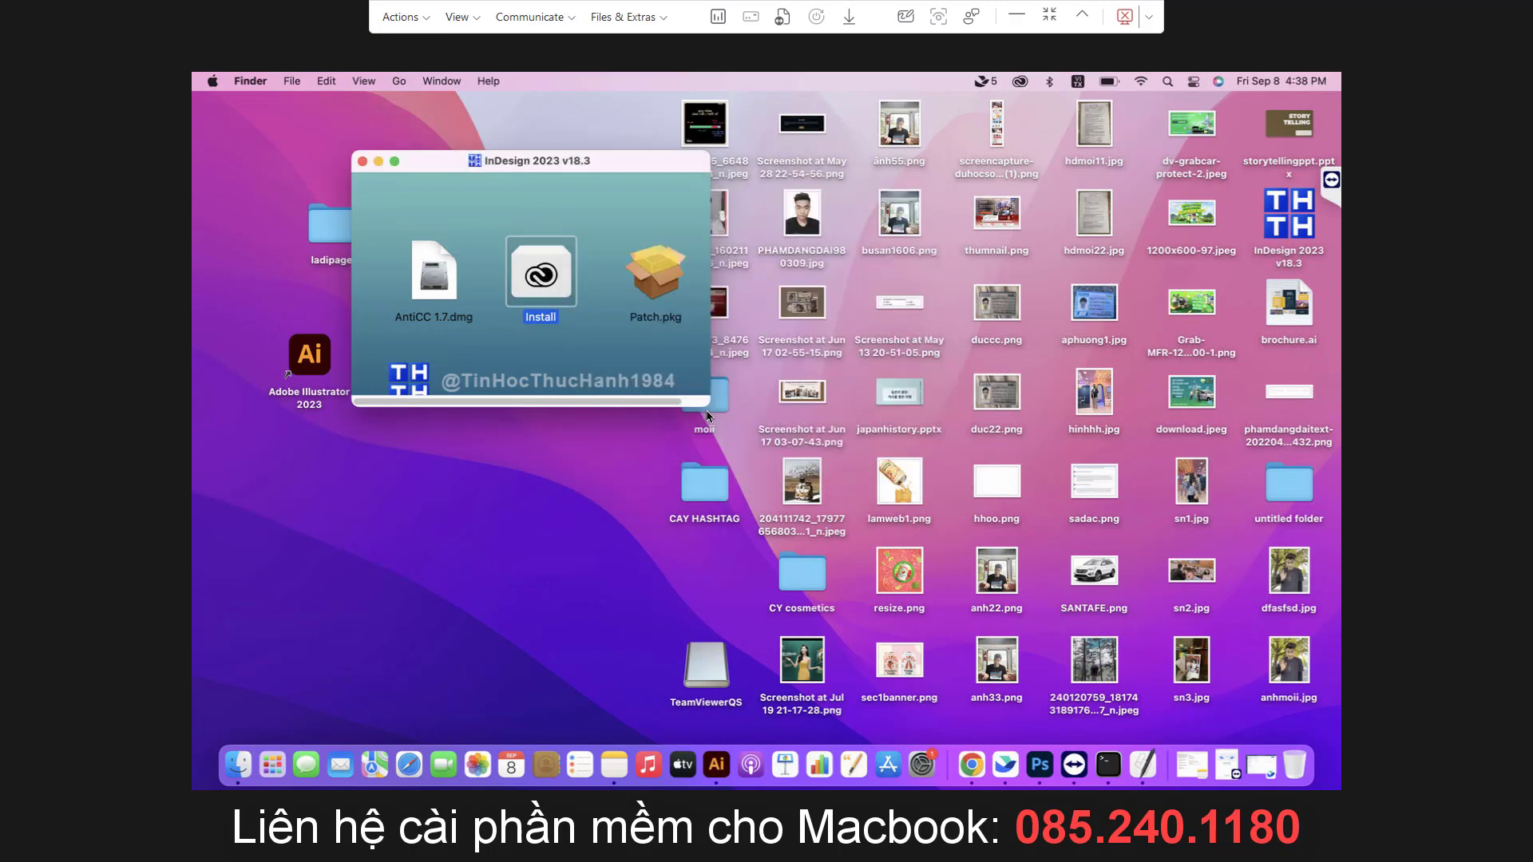
Authorise with the admin password and install InDesign 18.3 in English (North America)
text(••••••)
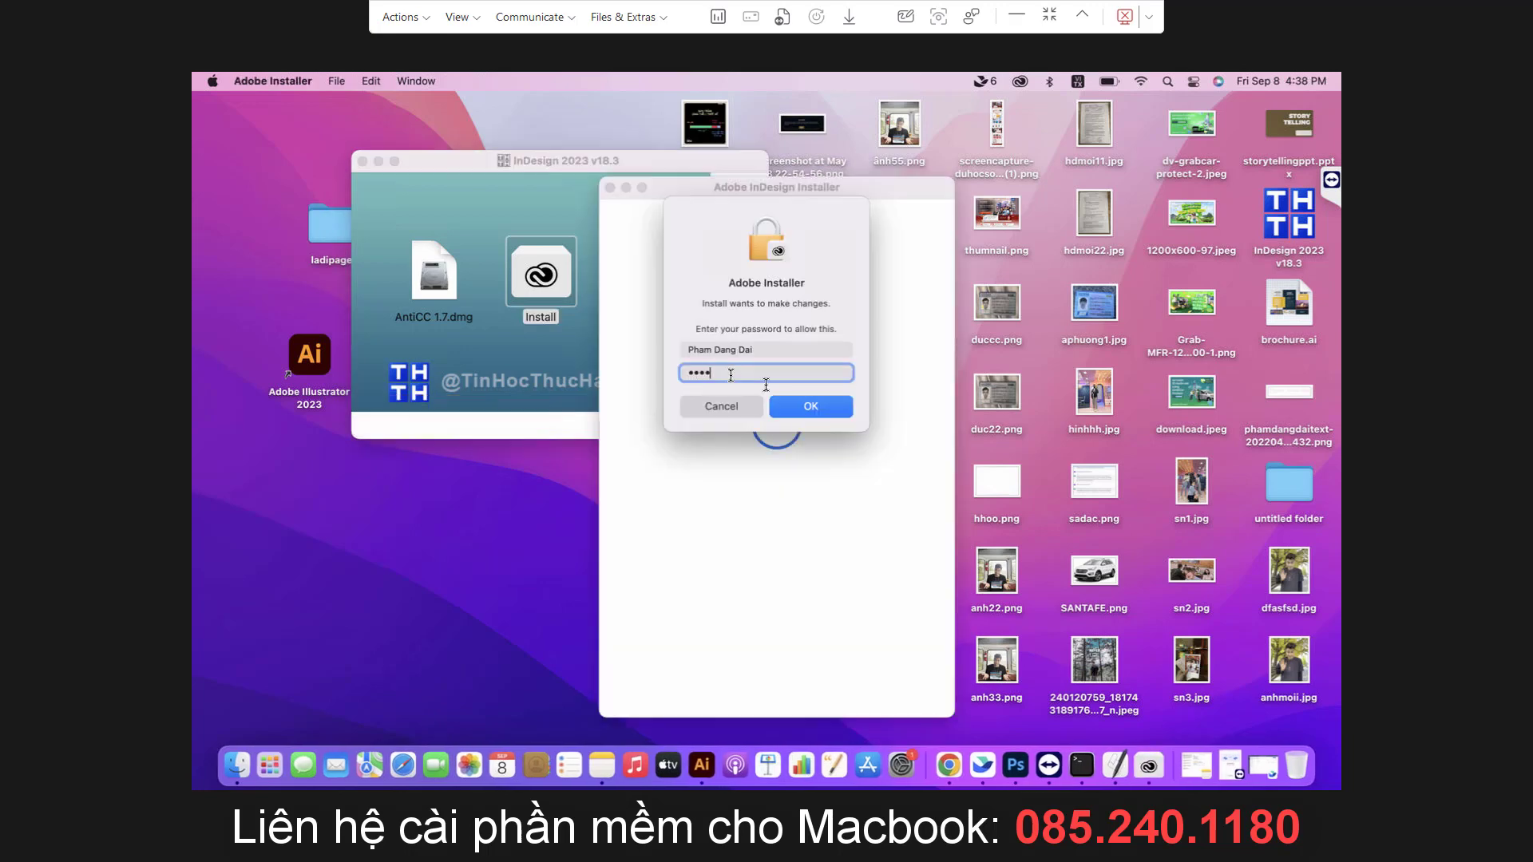
key(Return)
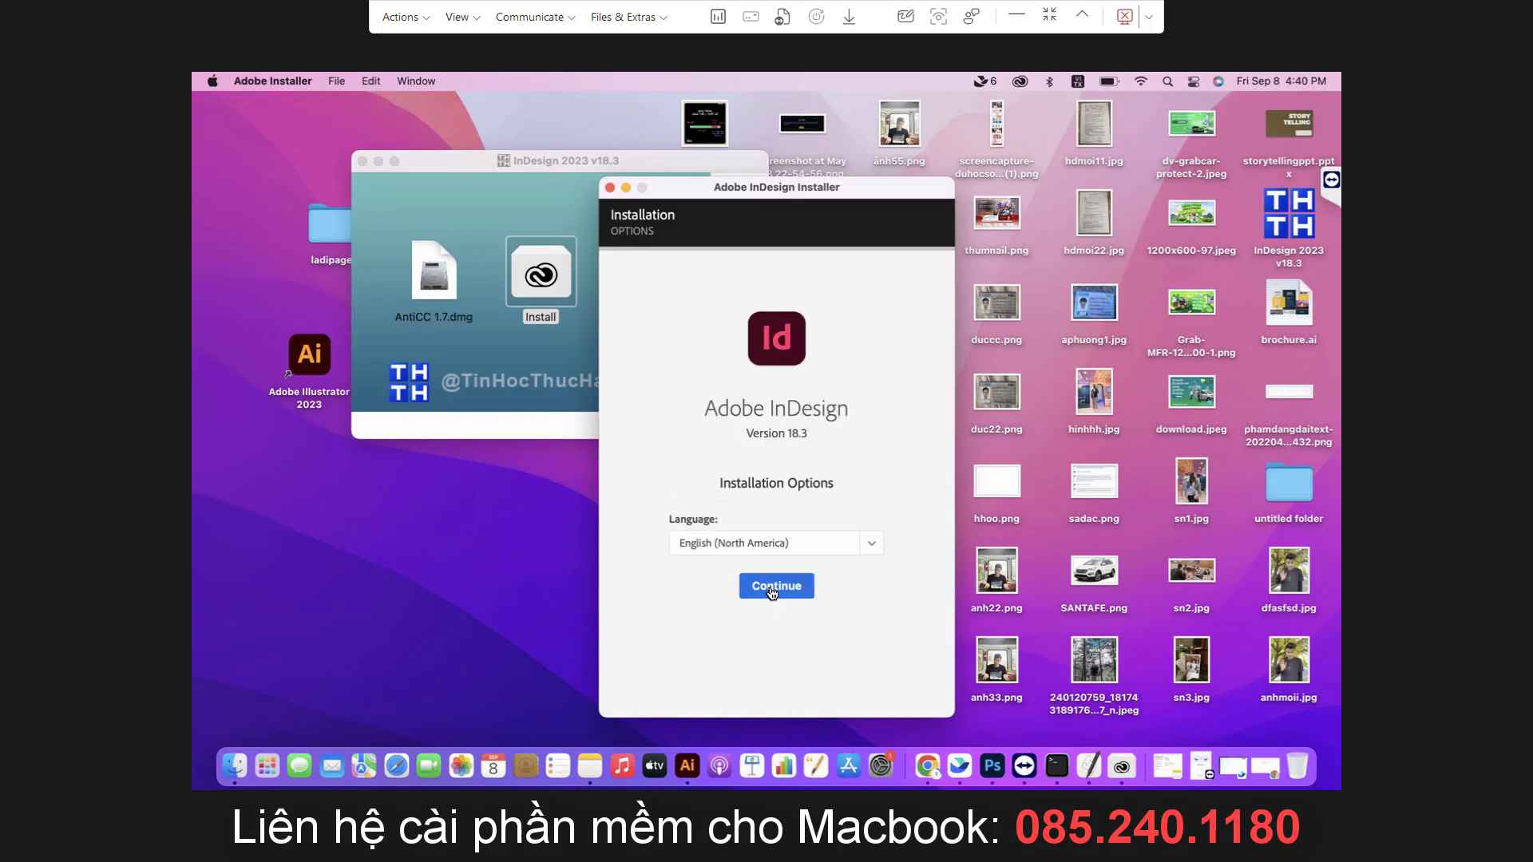
click(775, 587)
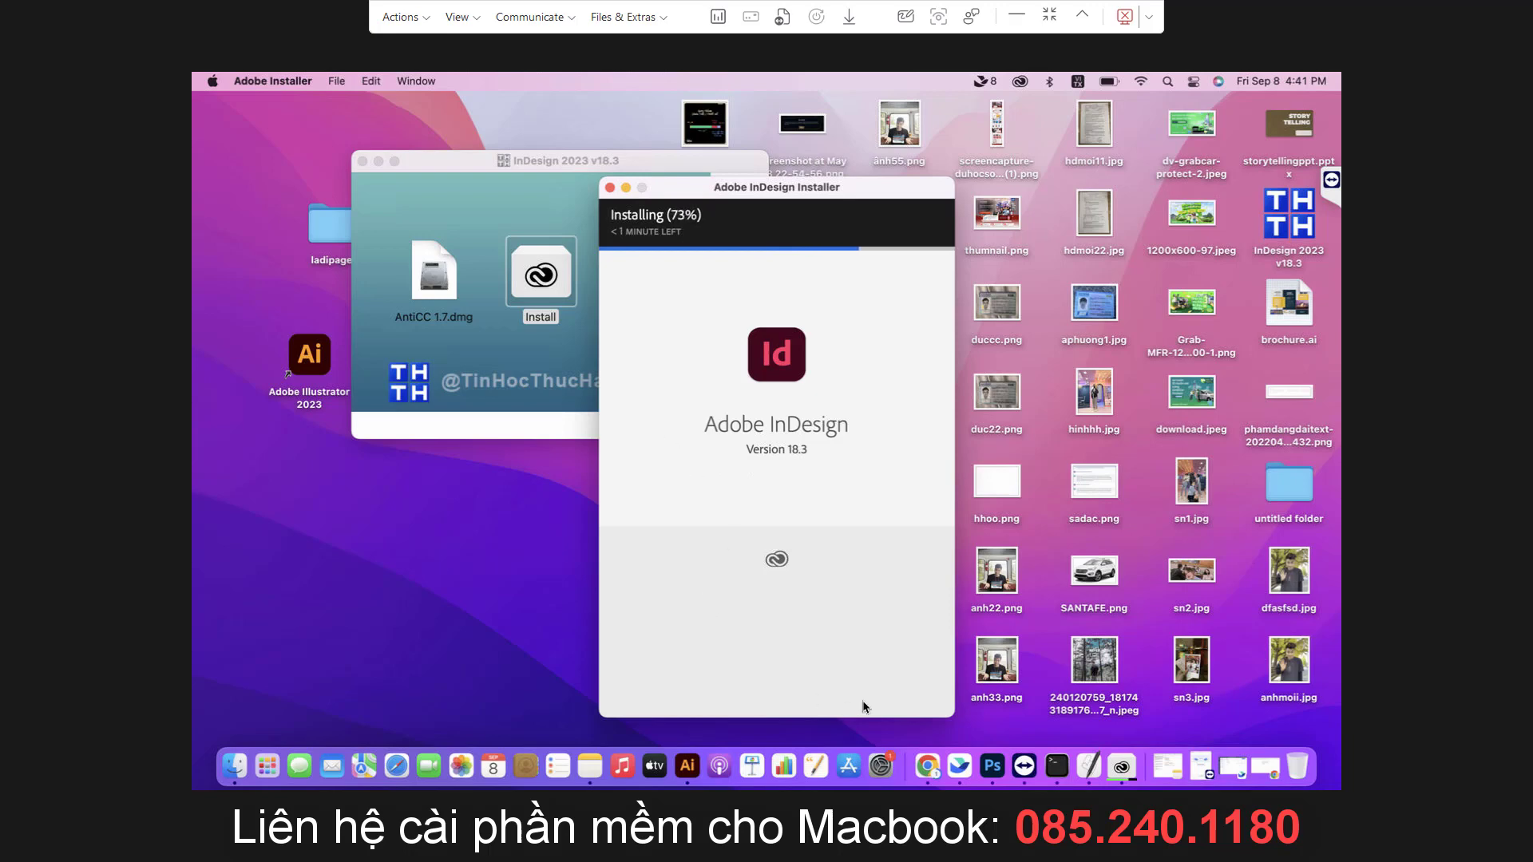
Quit Terminal and Photoshop from the Dock, then return to the InDesign installer
right_click(1058, 768)
click(1054, 727)
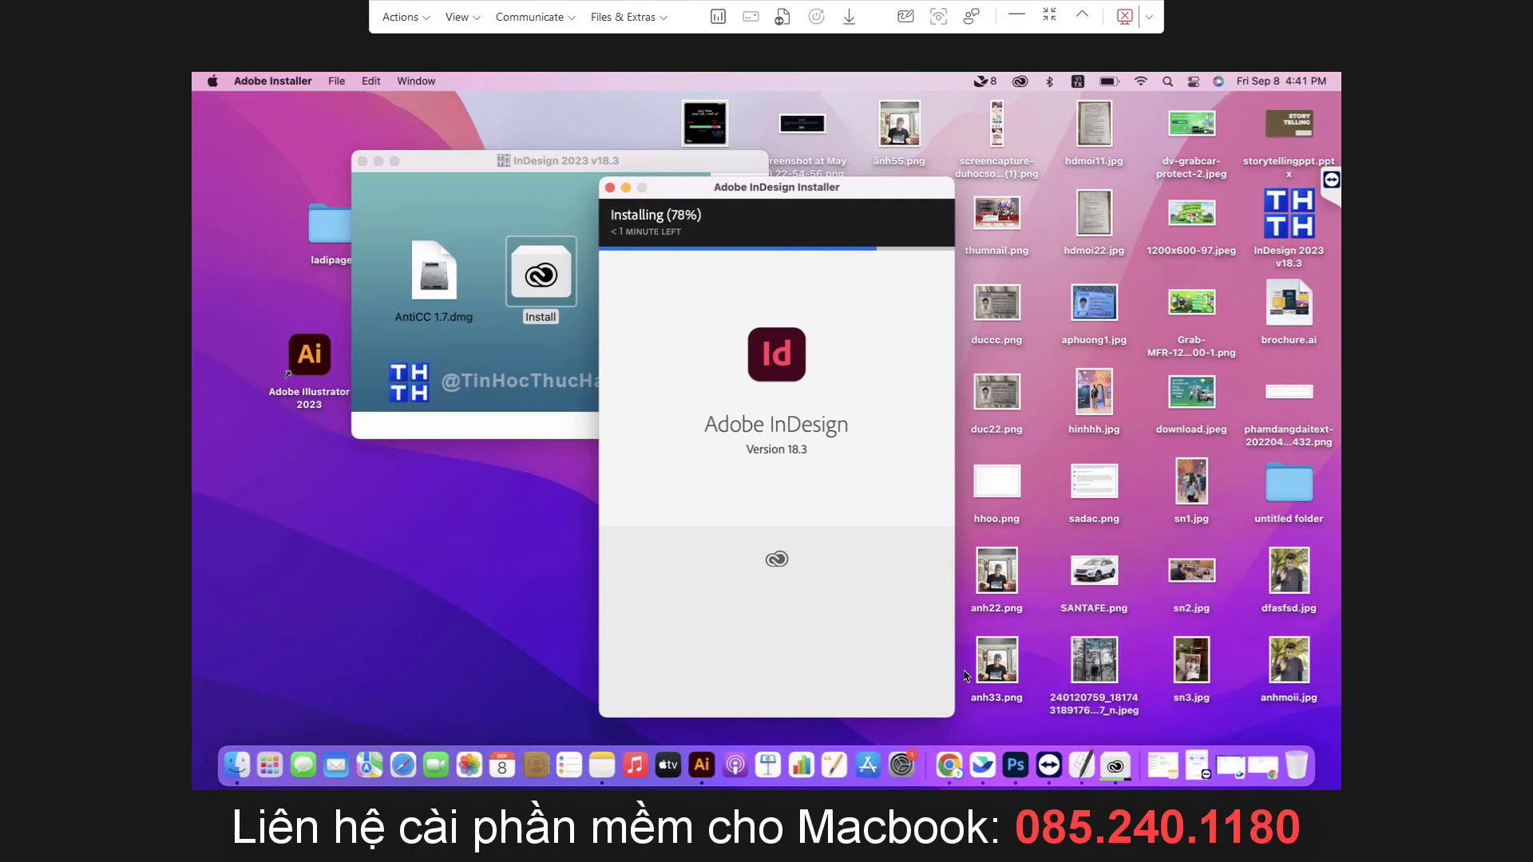
right_click(1015, 765)
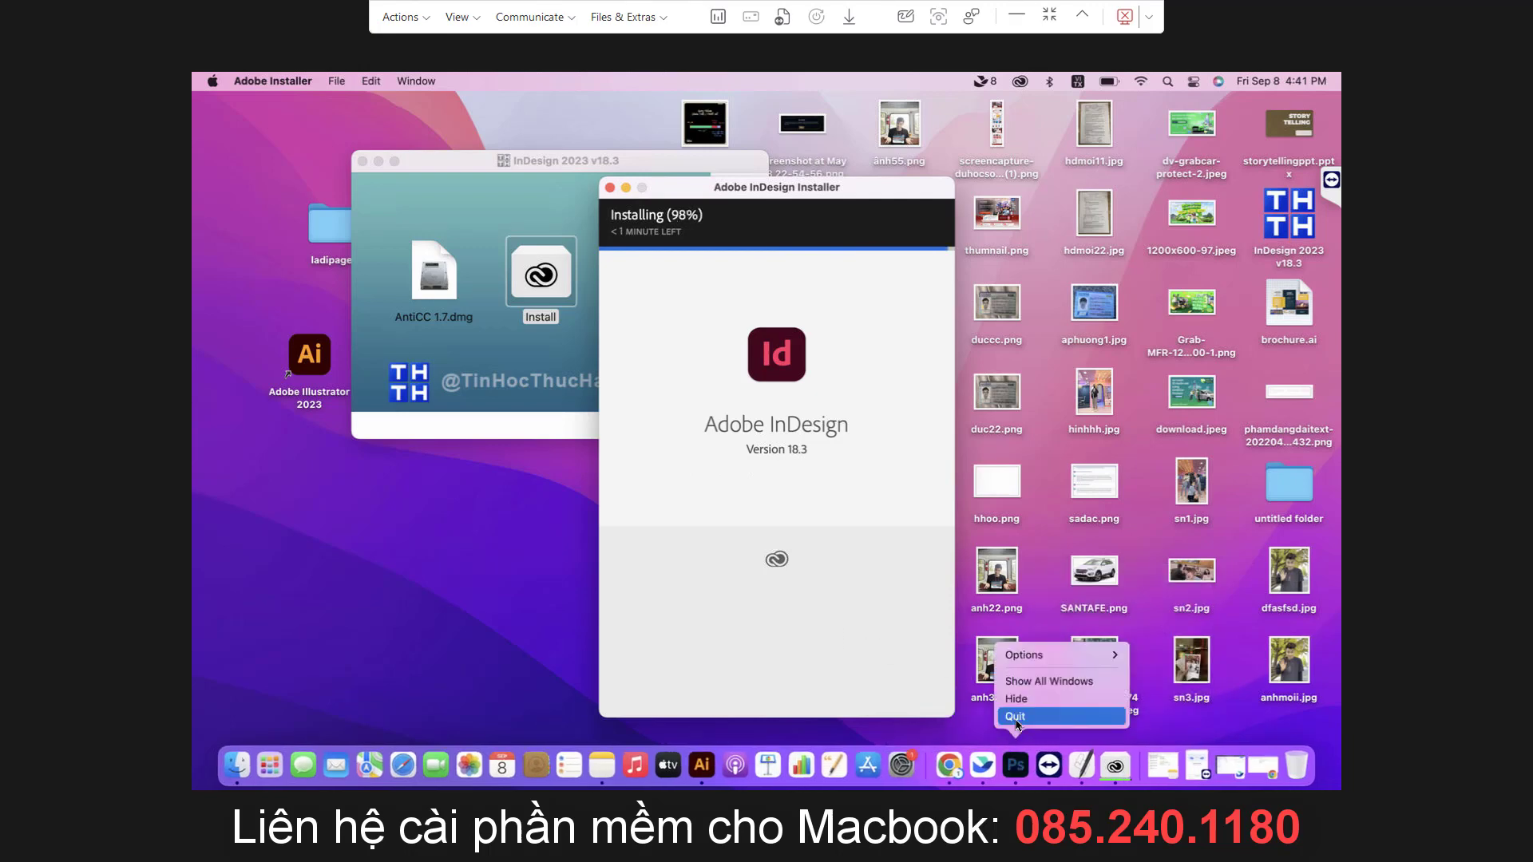
click(1030, 713)
click(687, 515)
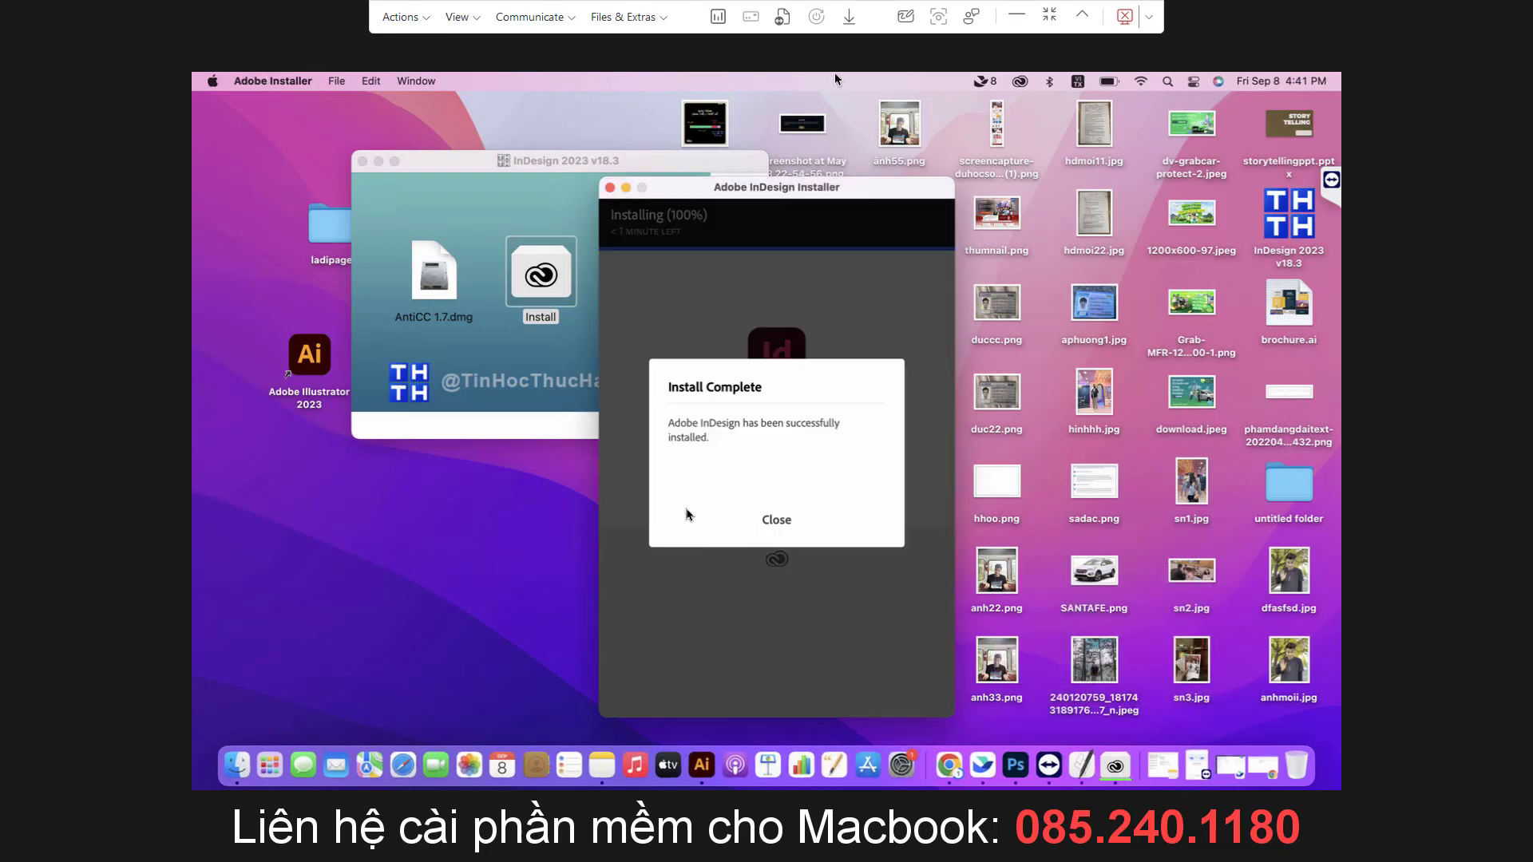
Dismiss Install Complete, close the disk window, and eject the InDesign 2023 v18.3 disk
click(773, 521)
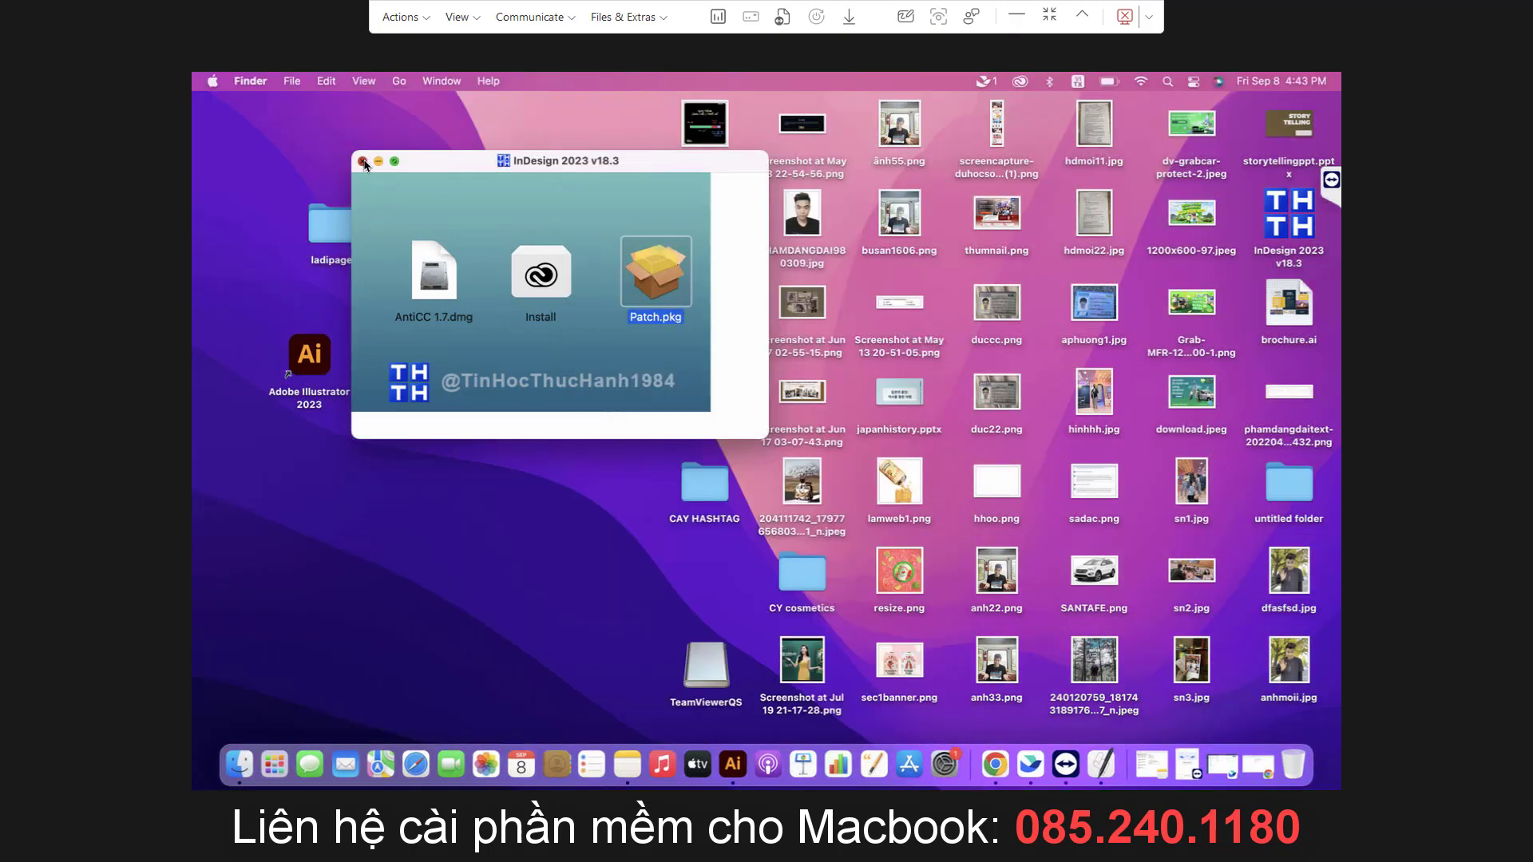
click(364, 164)
right_click(1273, 209)
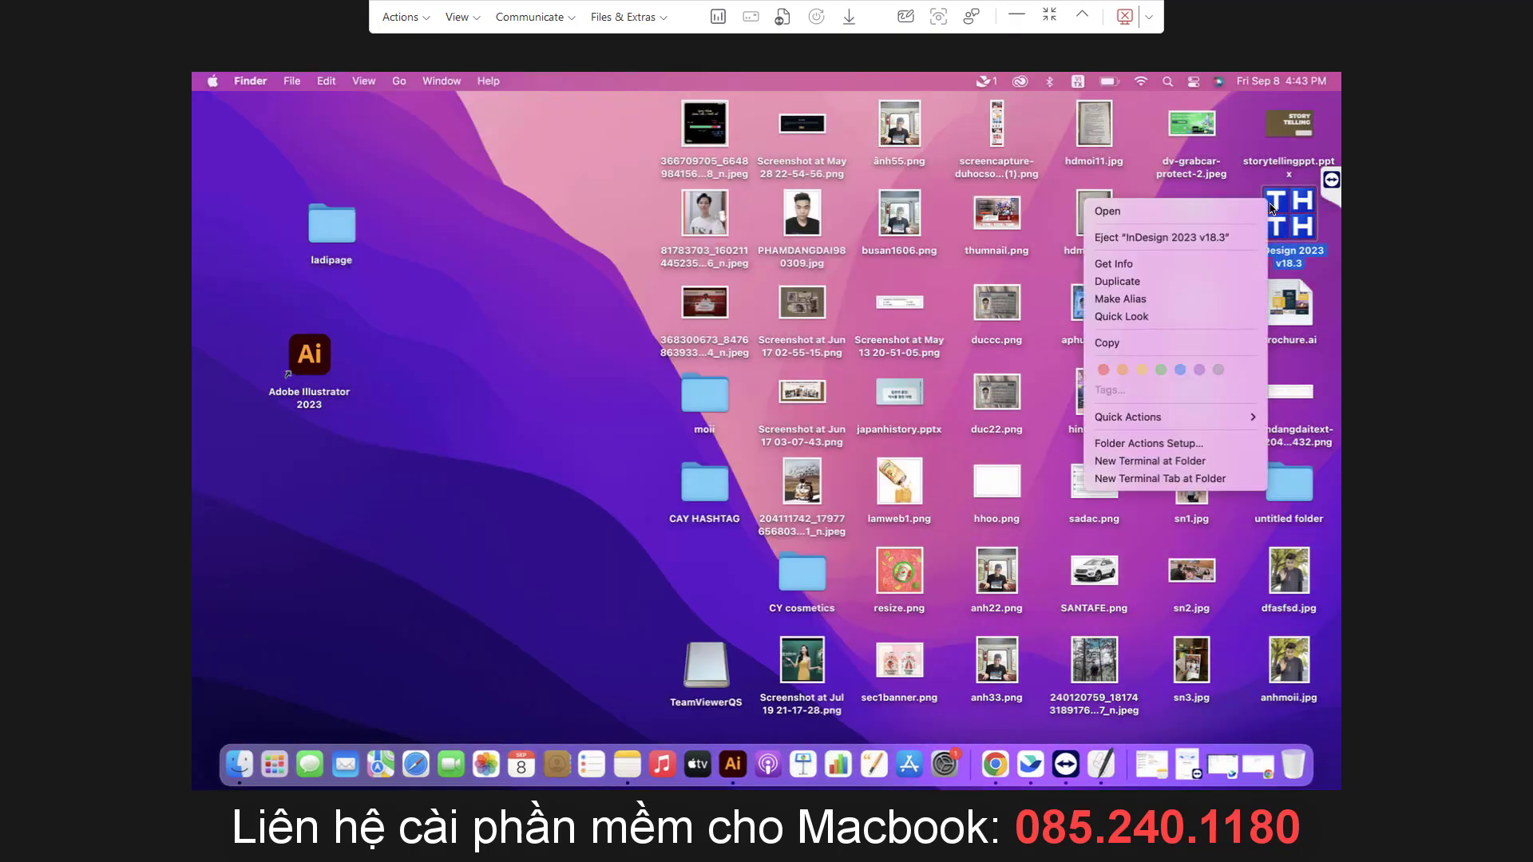
click(1162, 239)
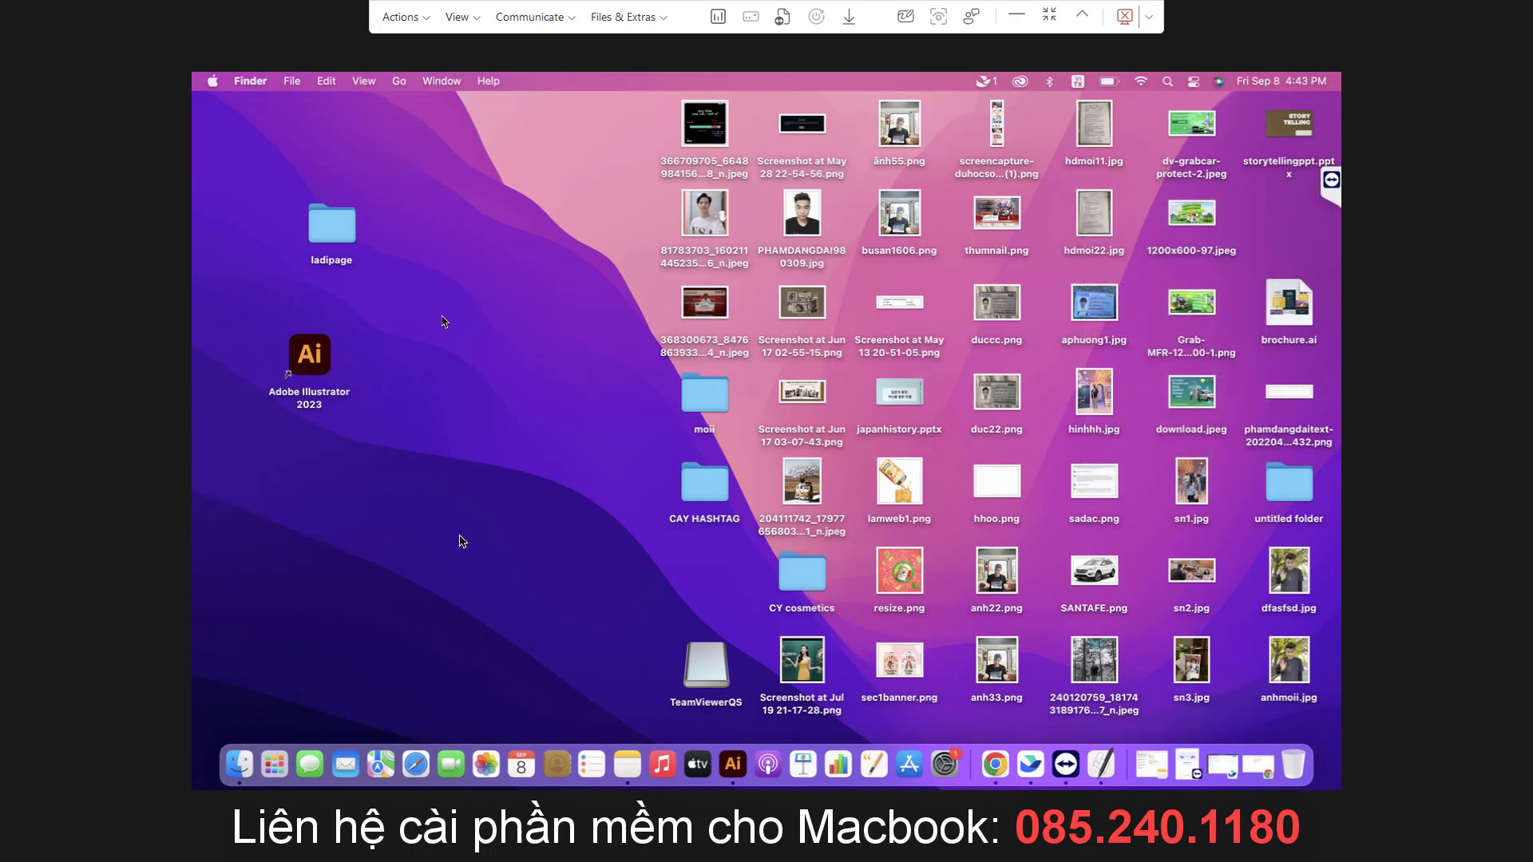
Add Adobe InDesign 2023 shortcuts to the desktop and the Dock from Applications
click(399, 81)
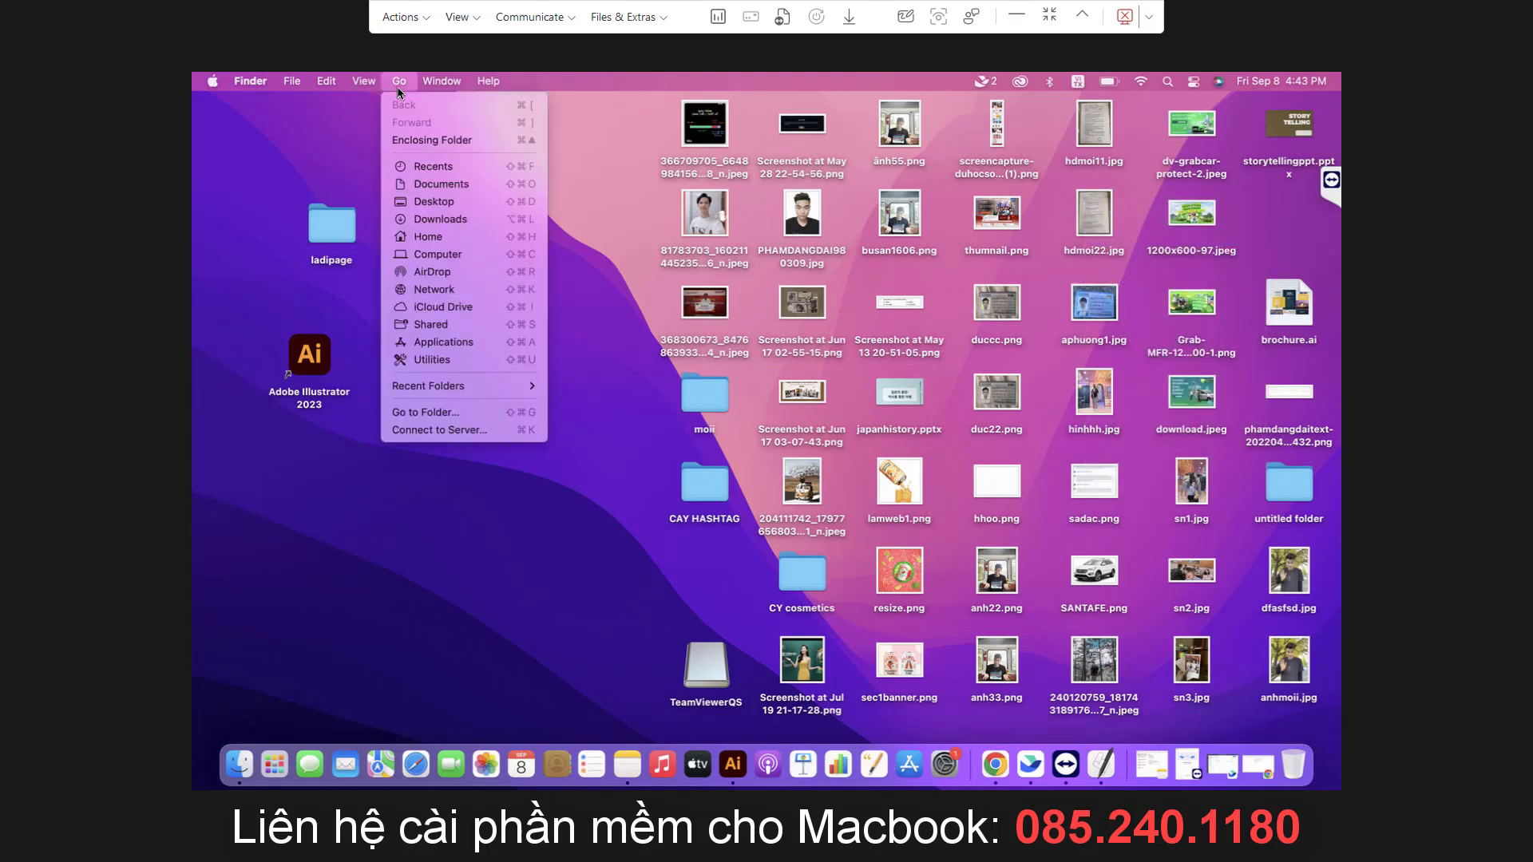
click(435, 343)
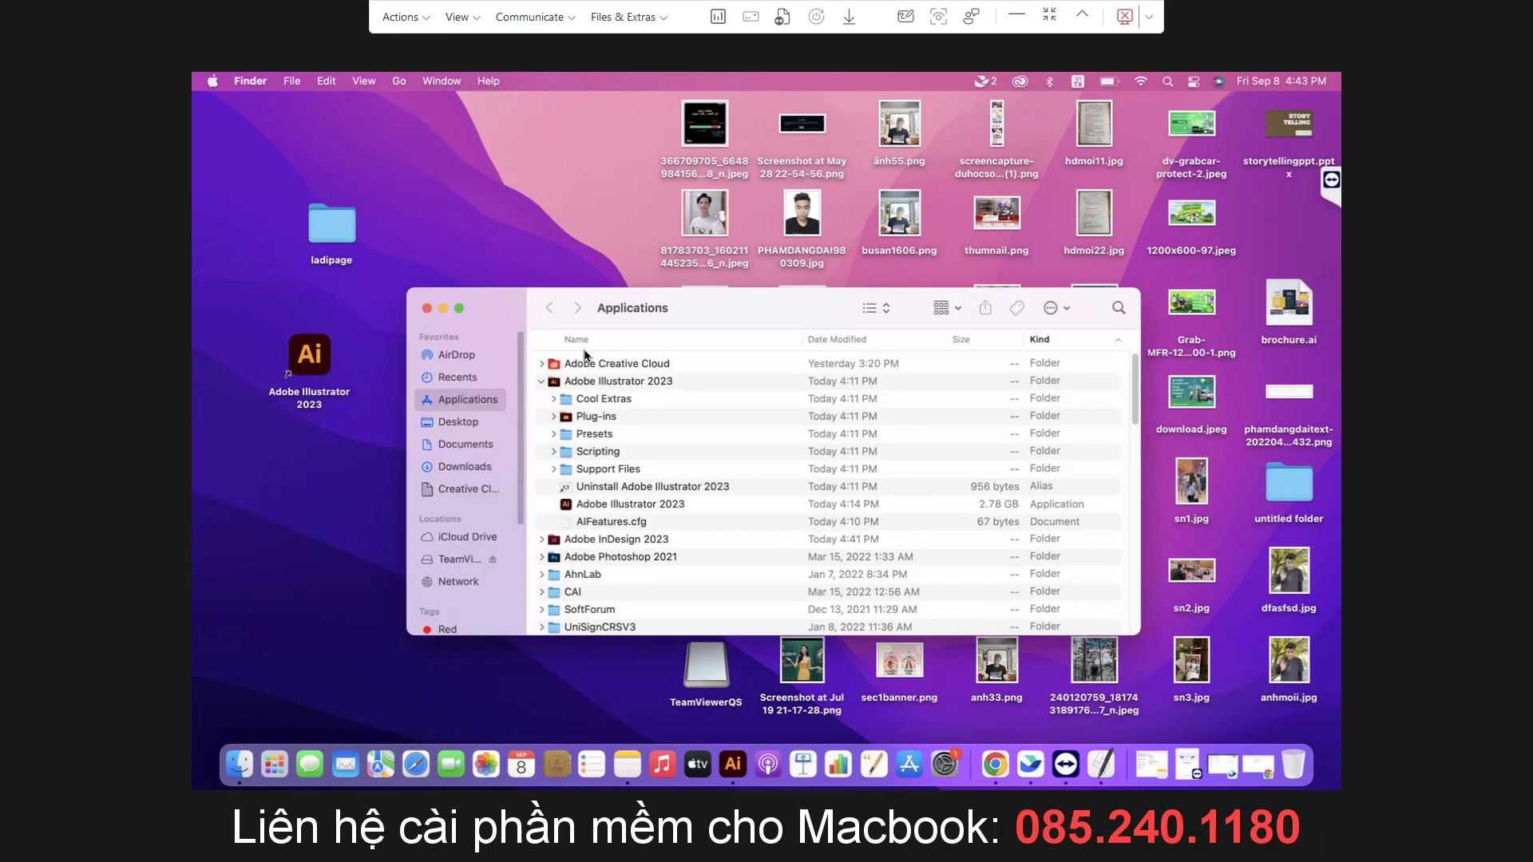
click(542, 381)
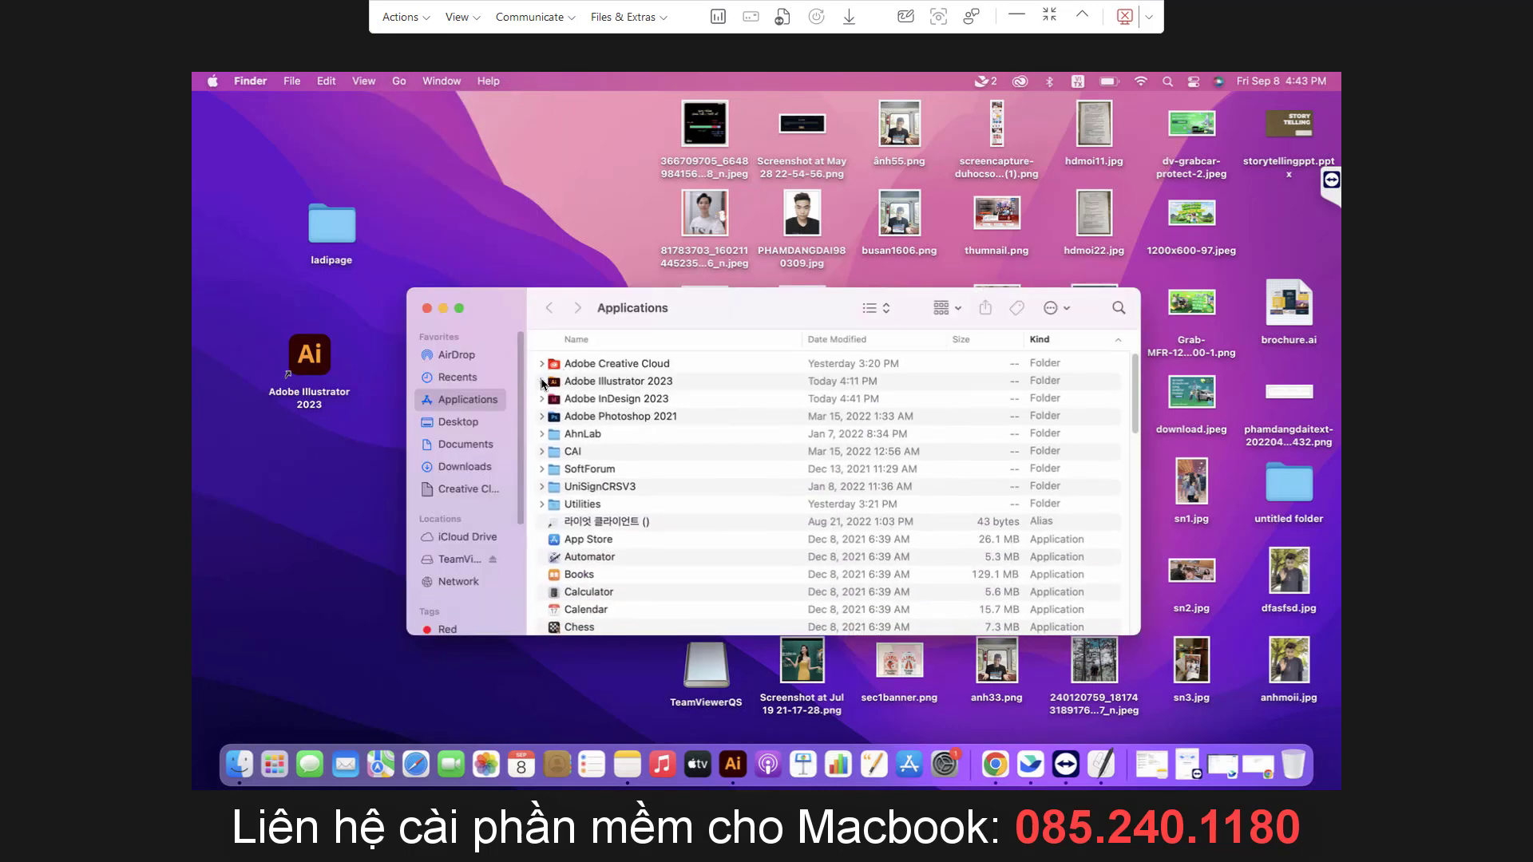
click(542, 399)
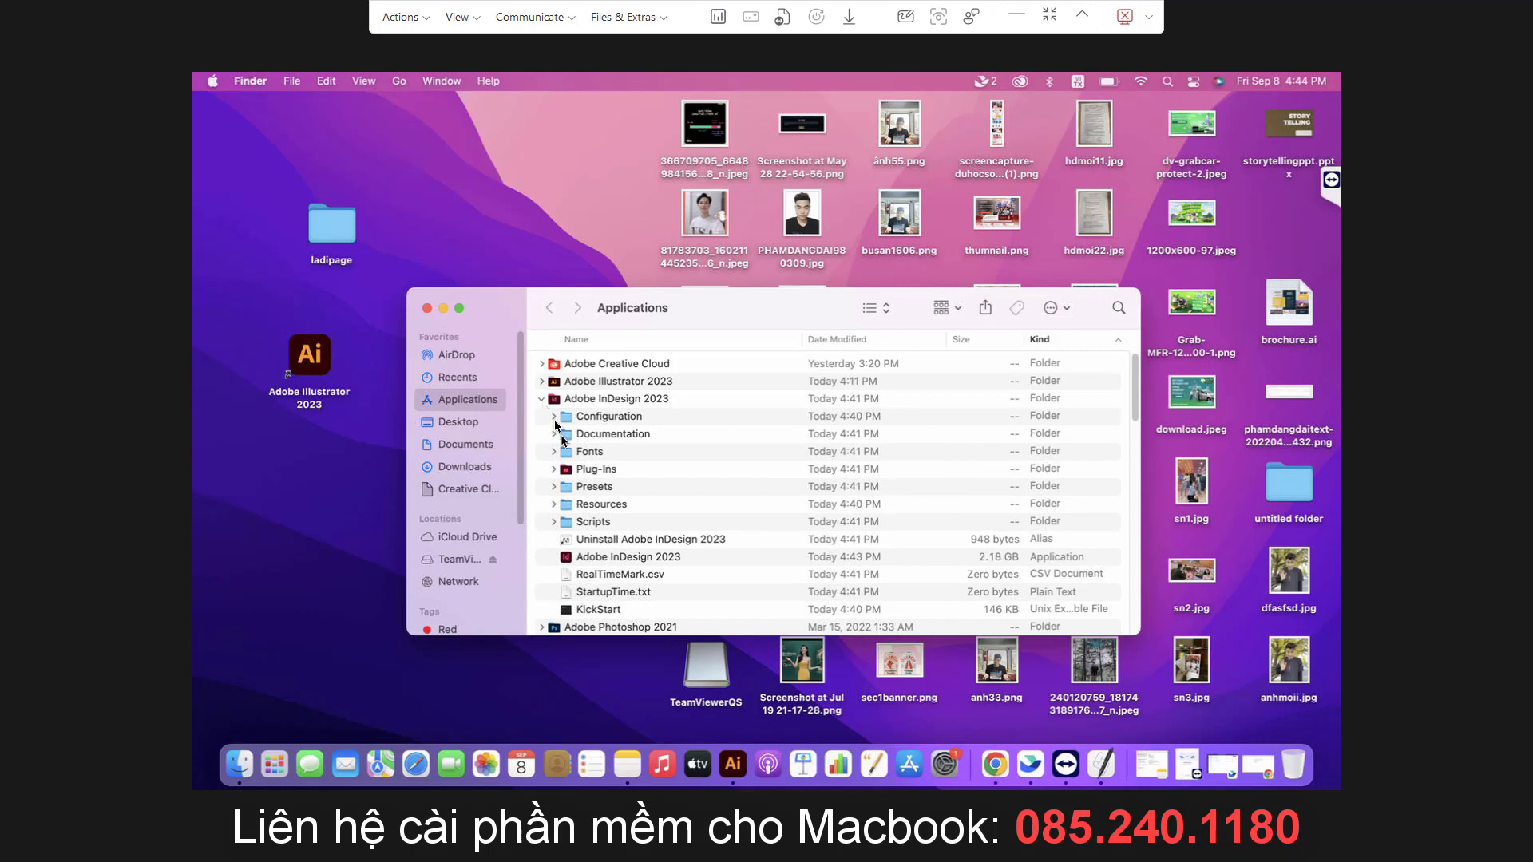
click(640, 558)
drag(646, 561, 306, 501)
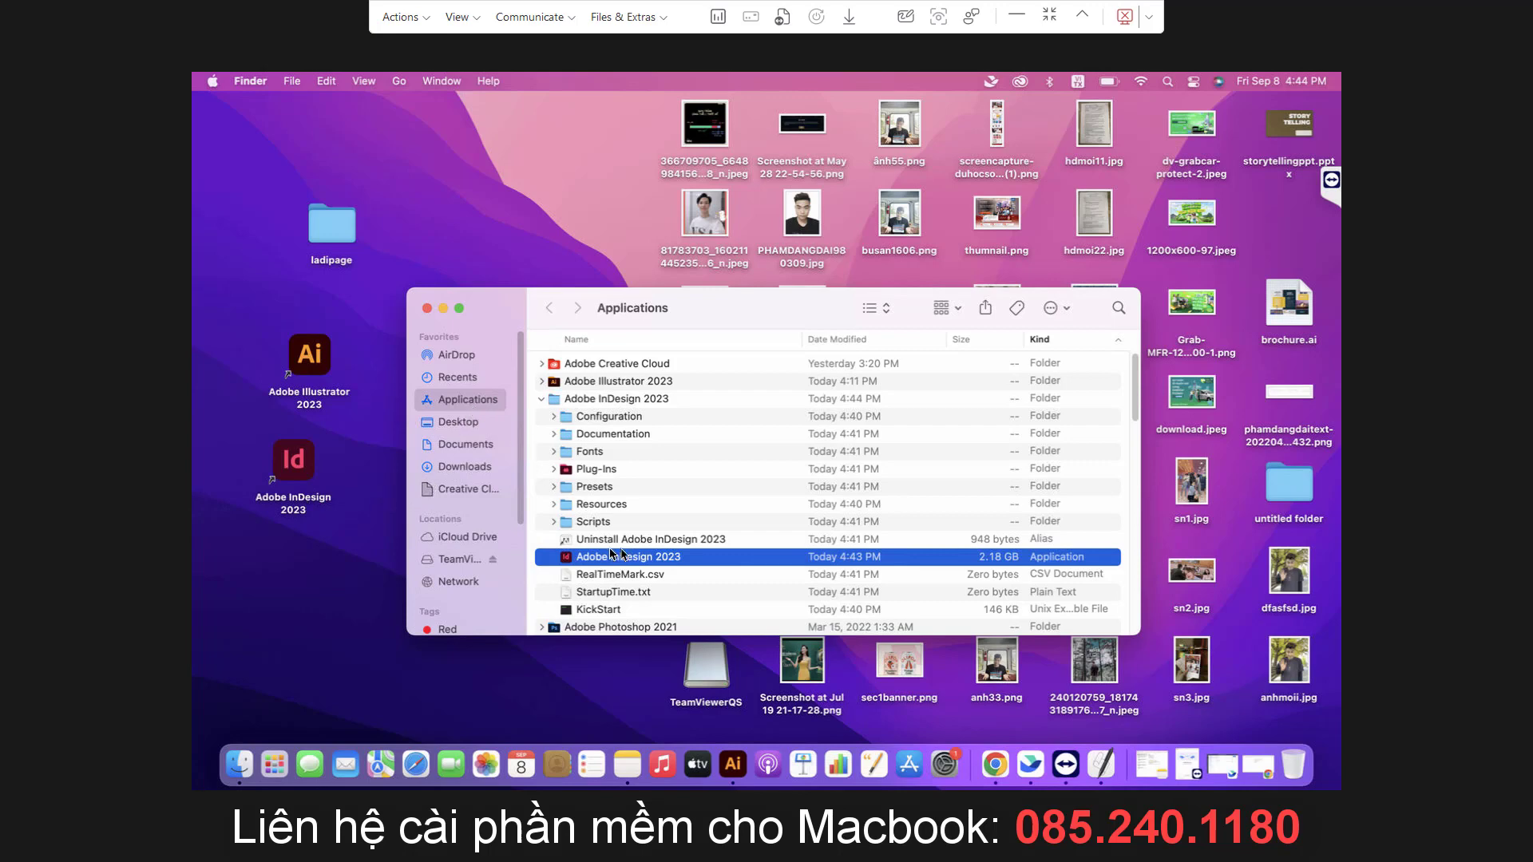
drag(617, 561, 759, 772)
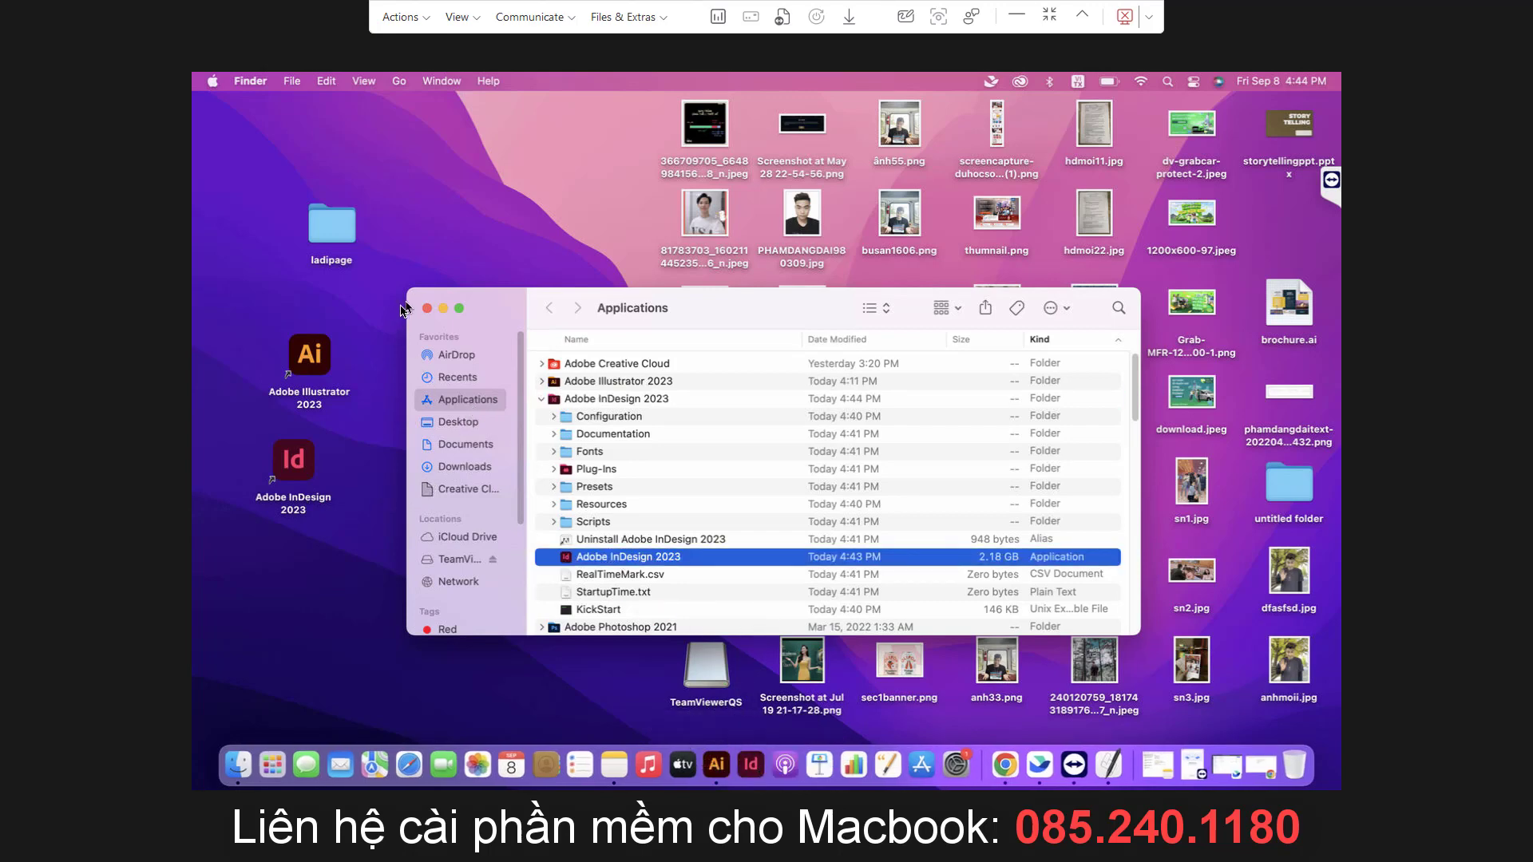
click(427, 308)
Launch InDesign from the desktop shortcut and create a blank Letter document
double_click(312, 460)
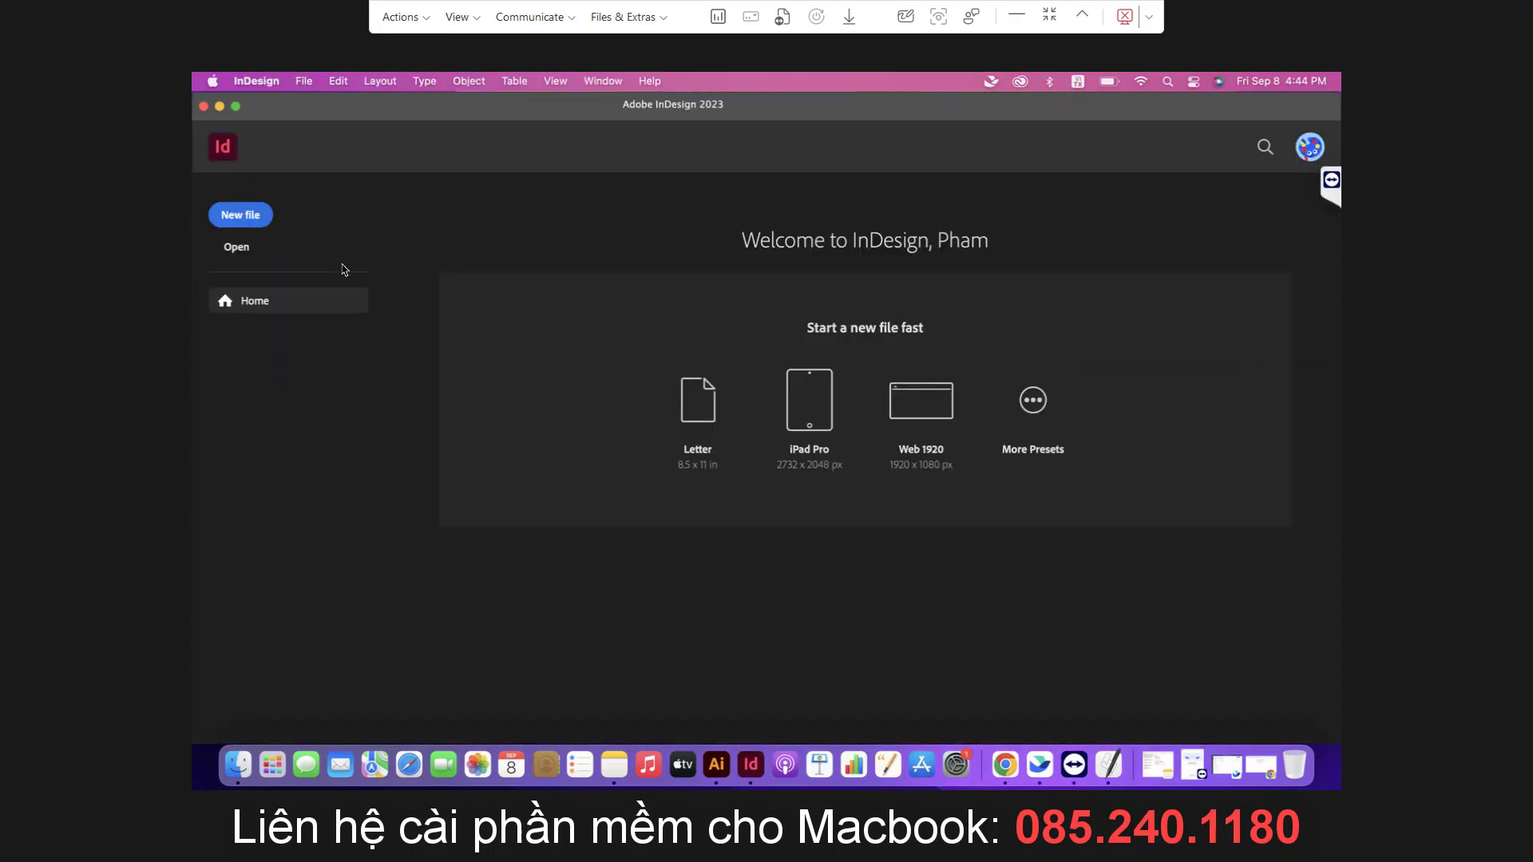
click(240, 215)
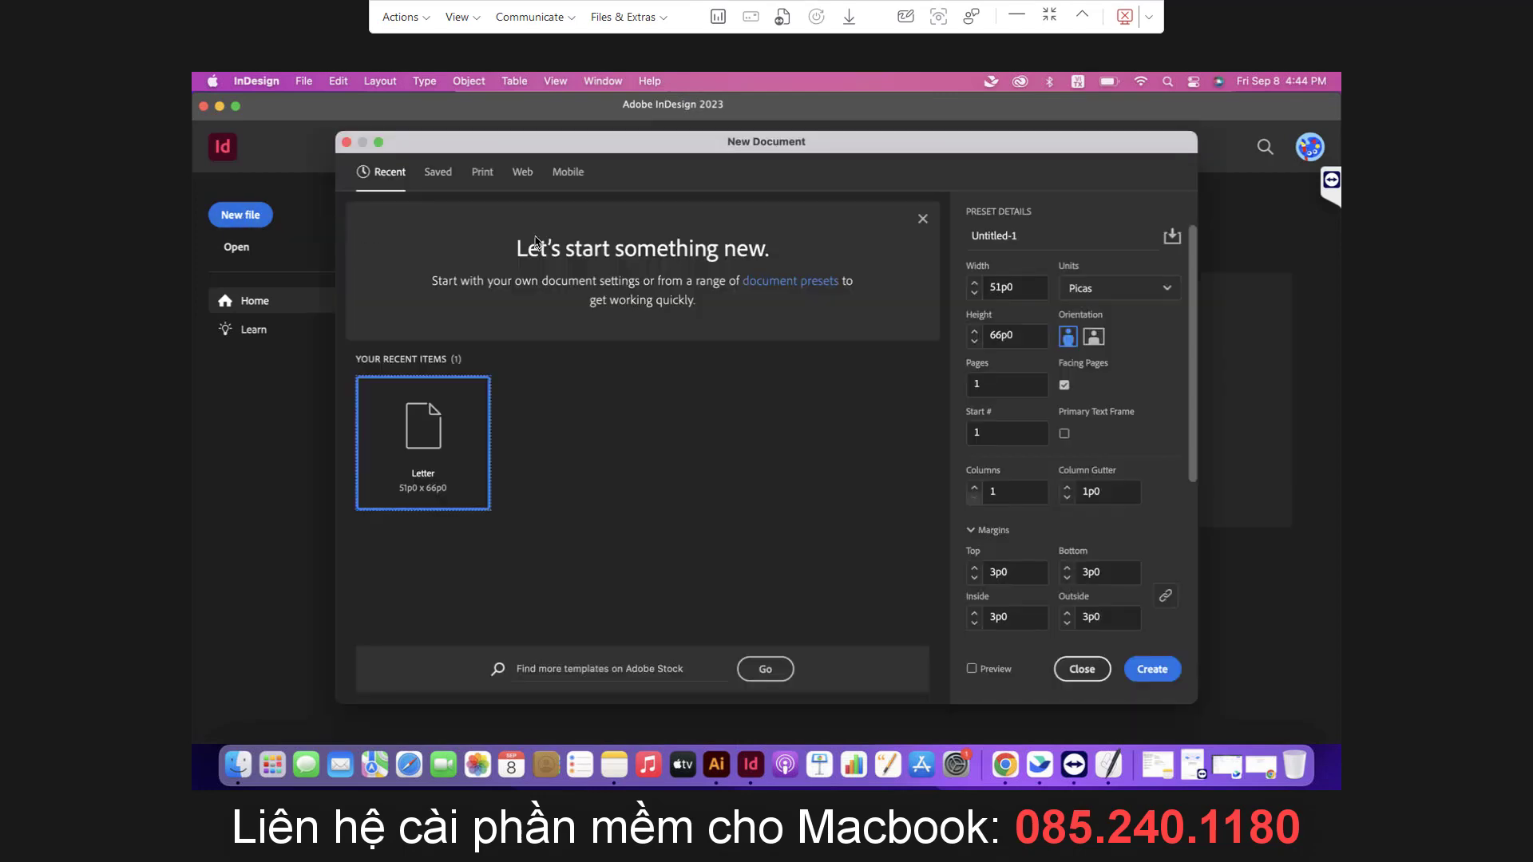
click(1156, 670)
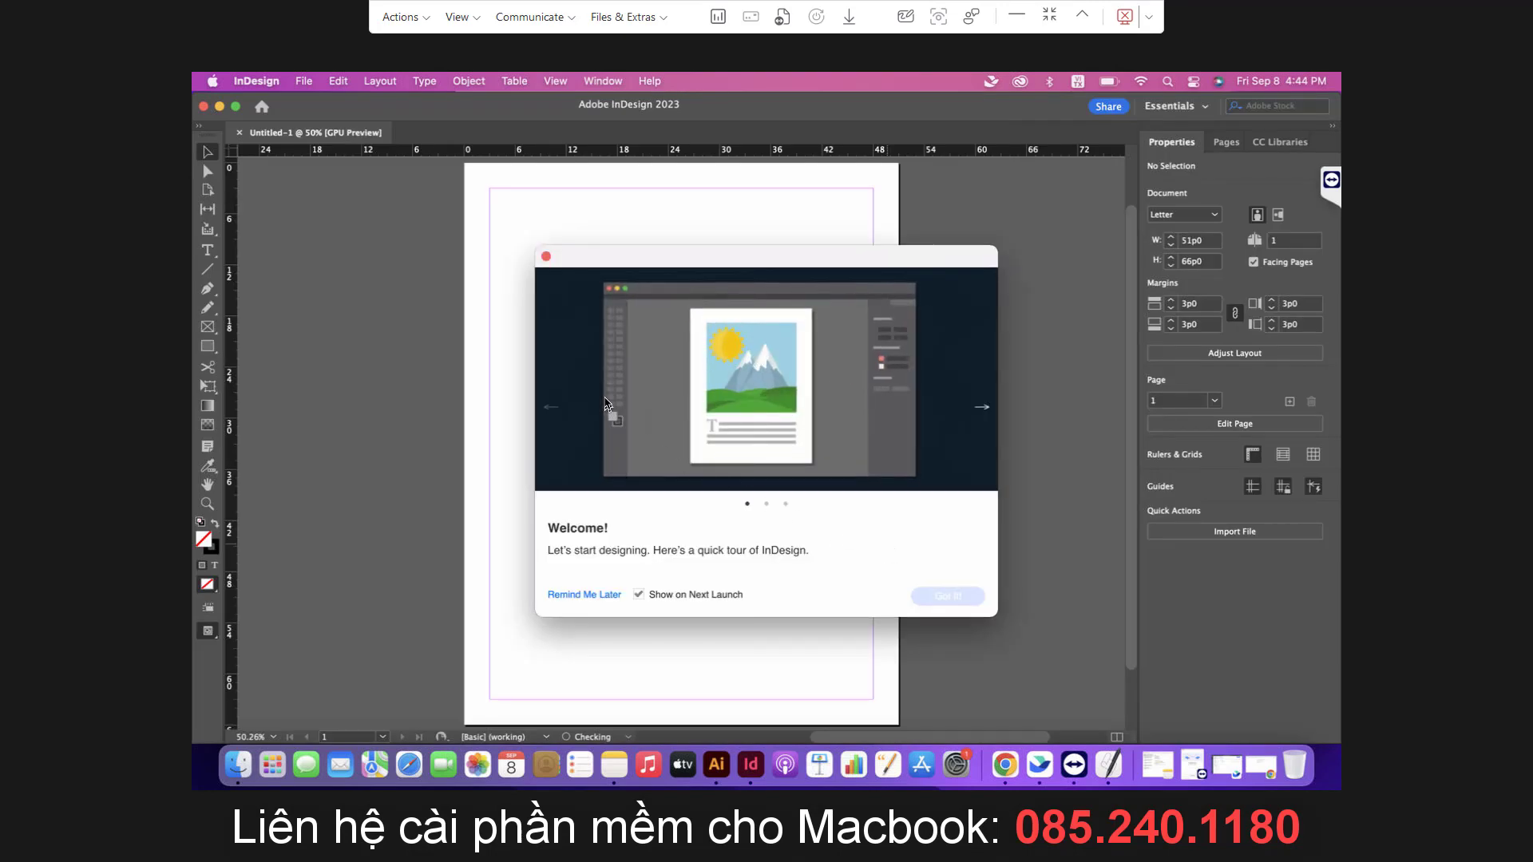
Turn off Show on Next Launch, dismiss the welcome tour, and close Untitled-1
click(638, 595)
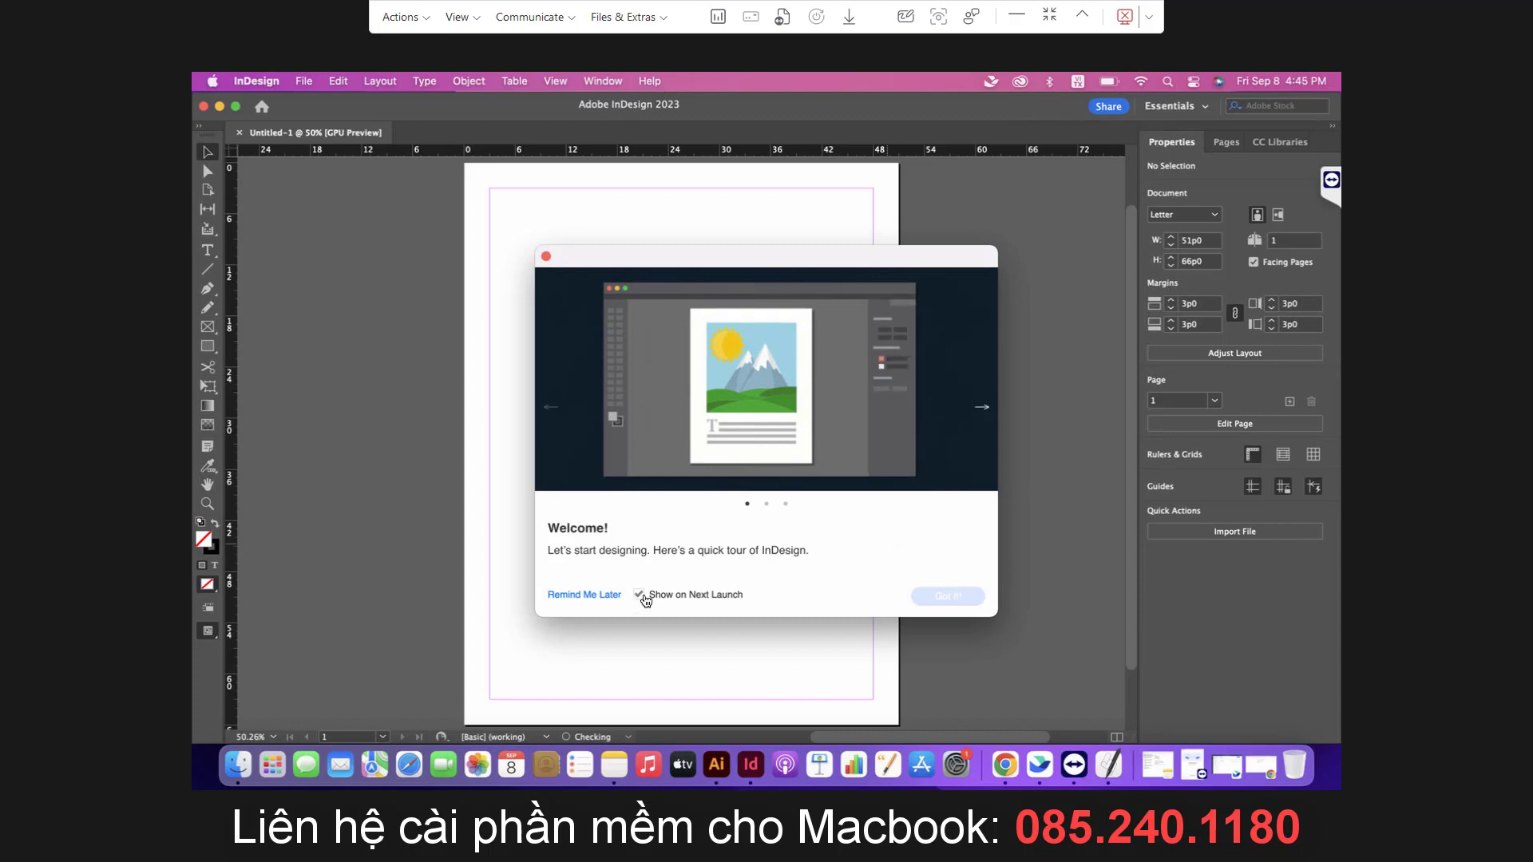
click(547, 256)
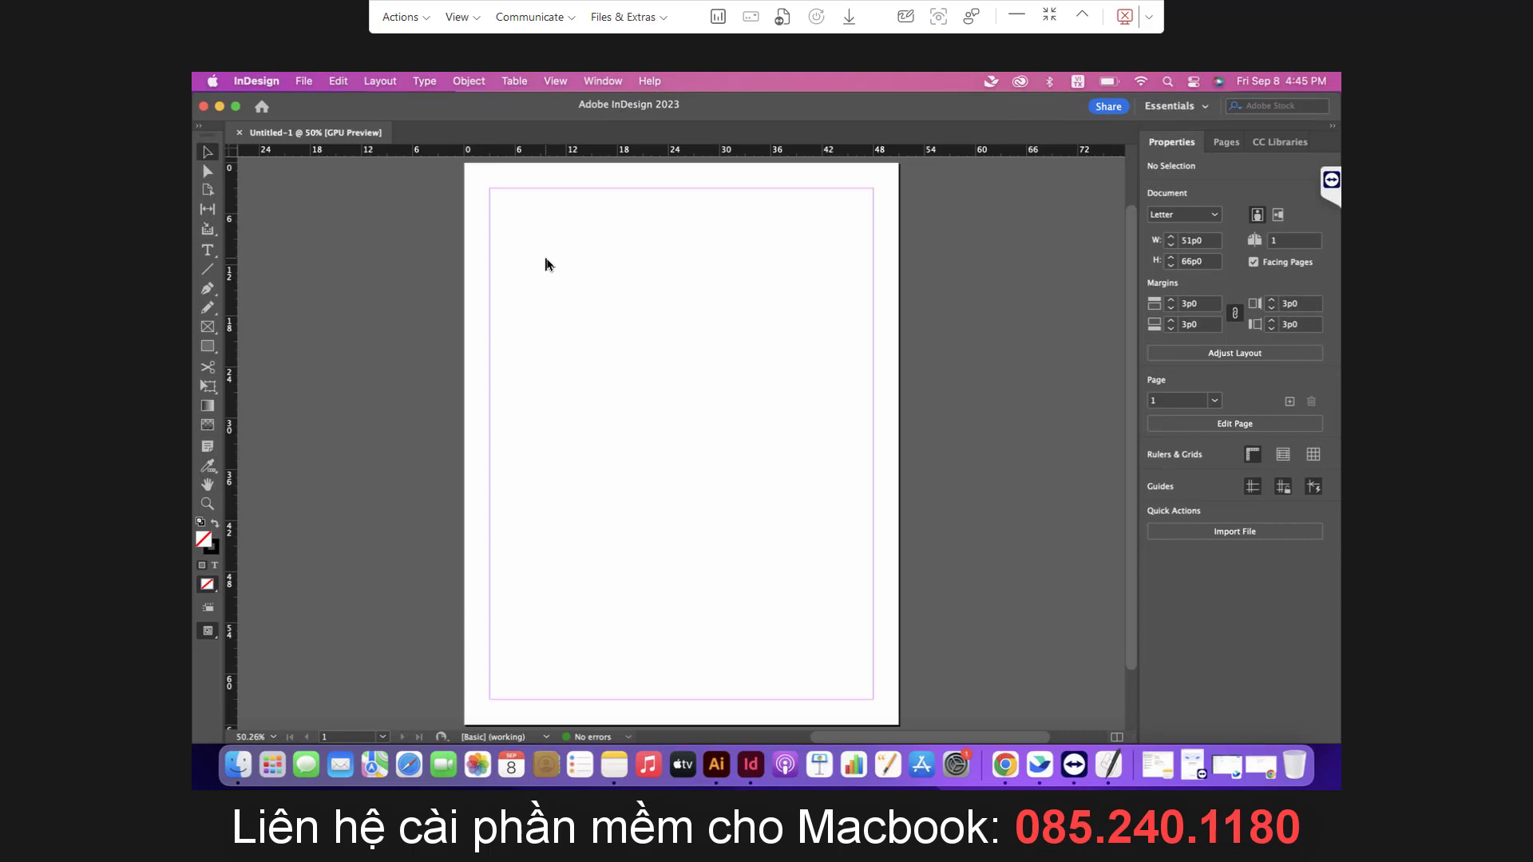
click(204, 108)
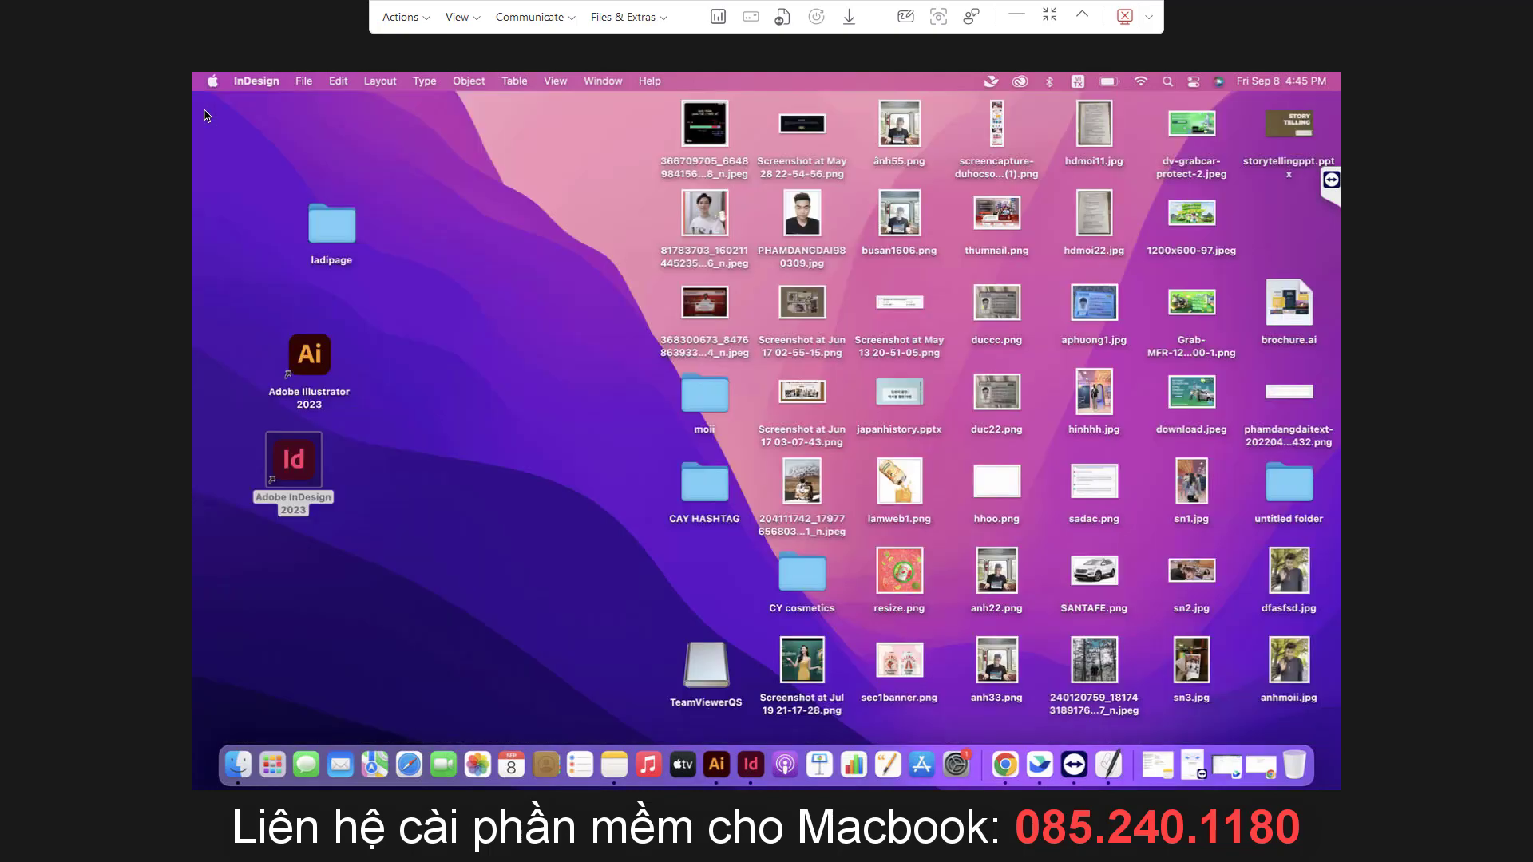
Quit InDesign and show the Downloads folder in Finder
click(252, 83)
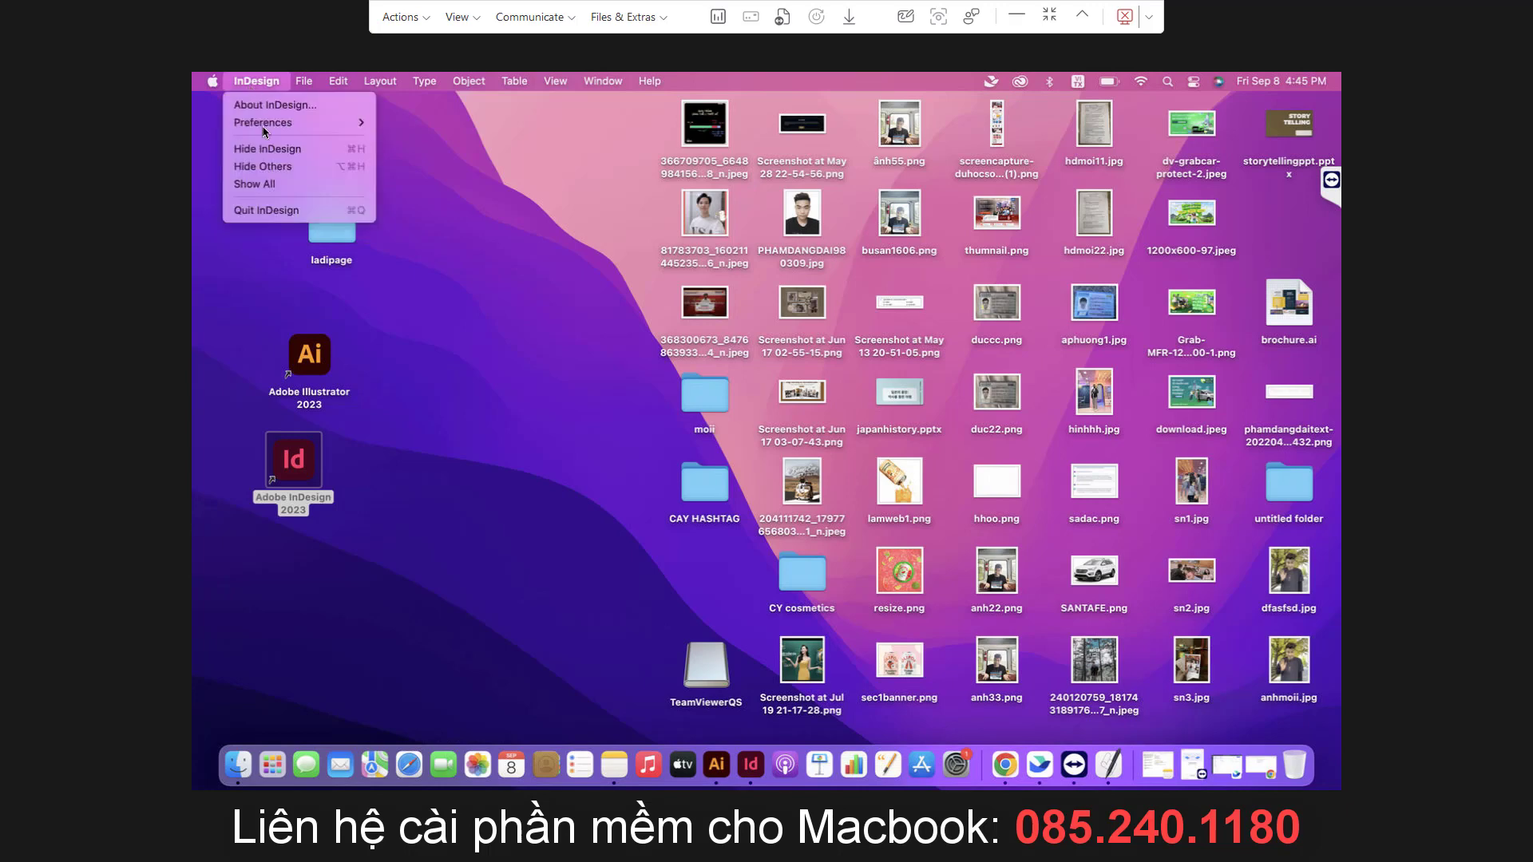
click(257, 210)
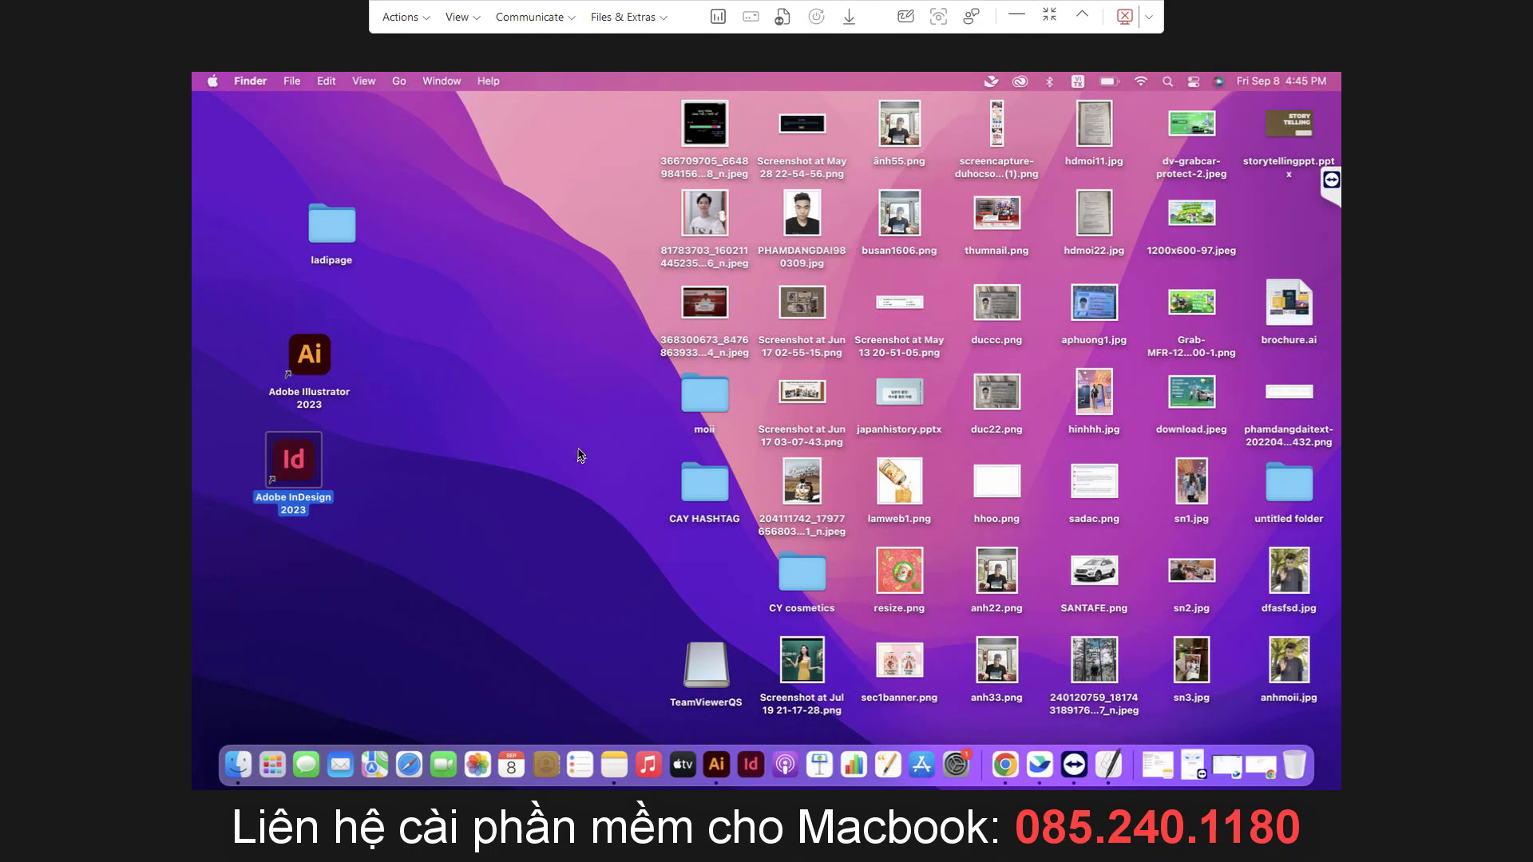
click(399, 82)
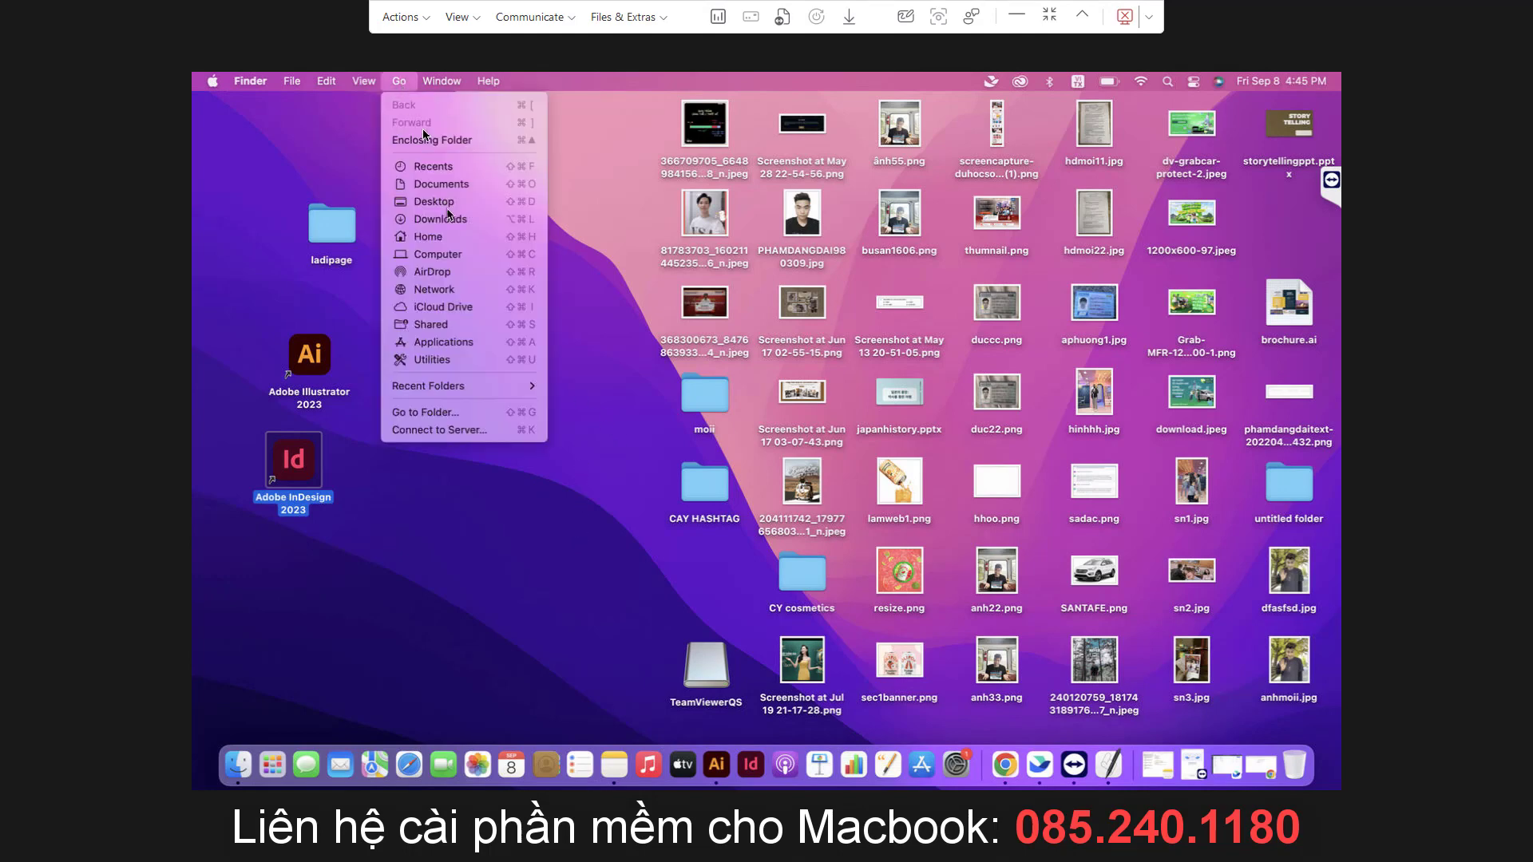
click(440, 219)
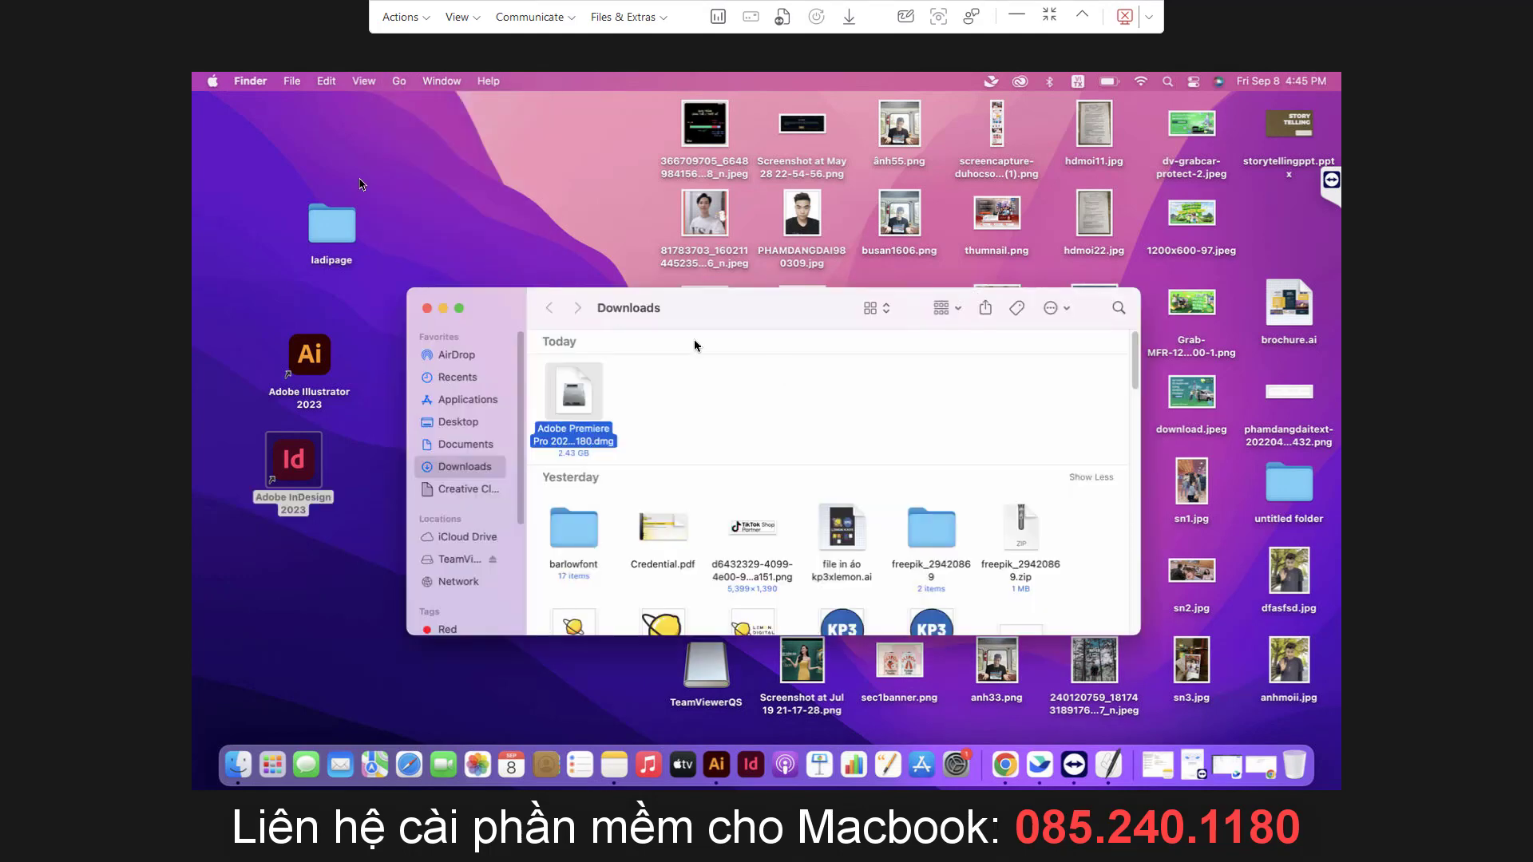
Check the Mac's macOS details in About This Mac, then close it
click(213, 81)
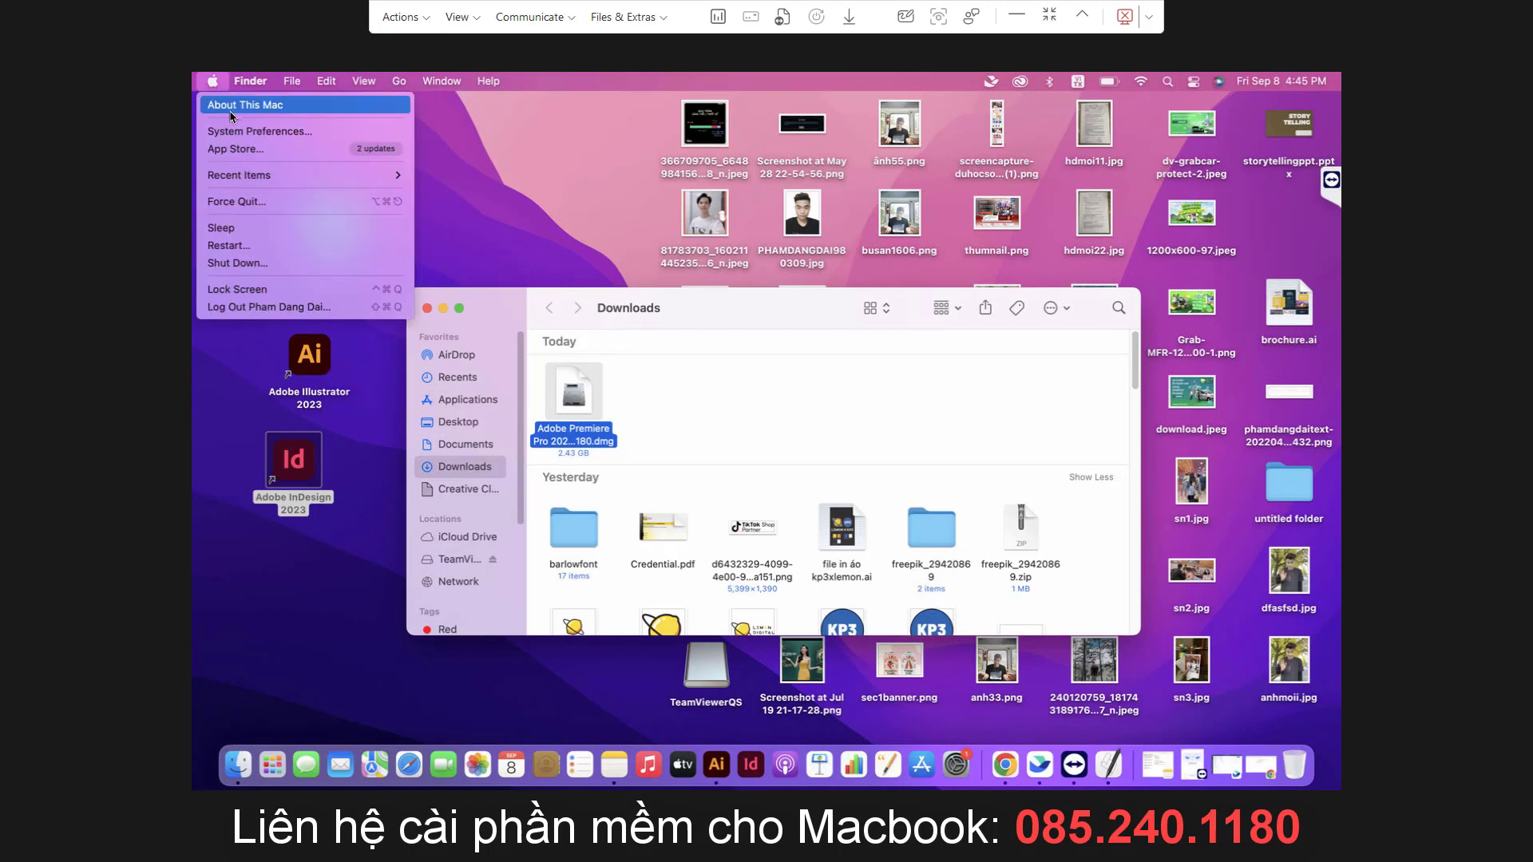
click(232, 117)
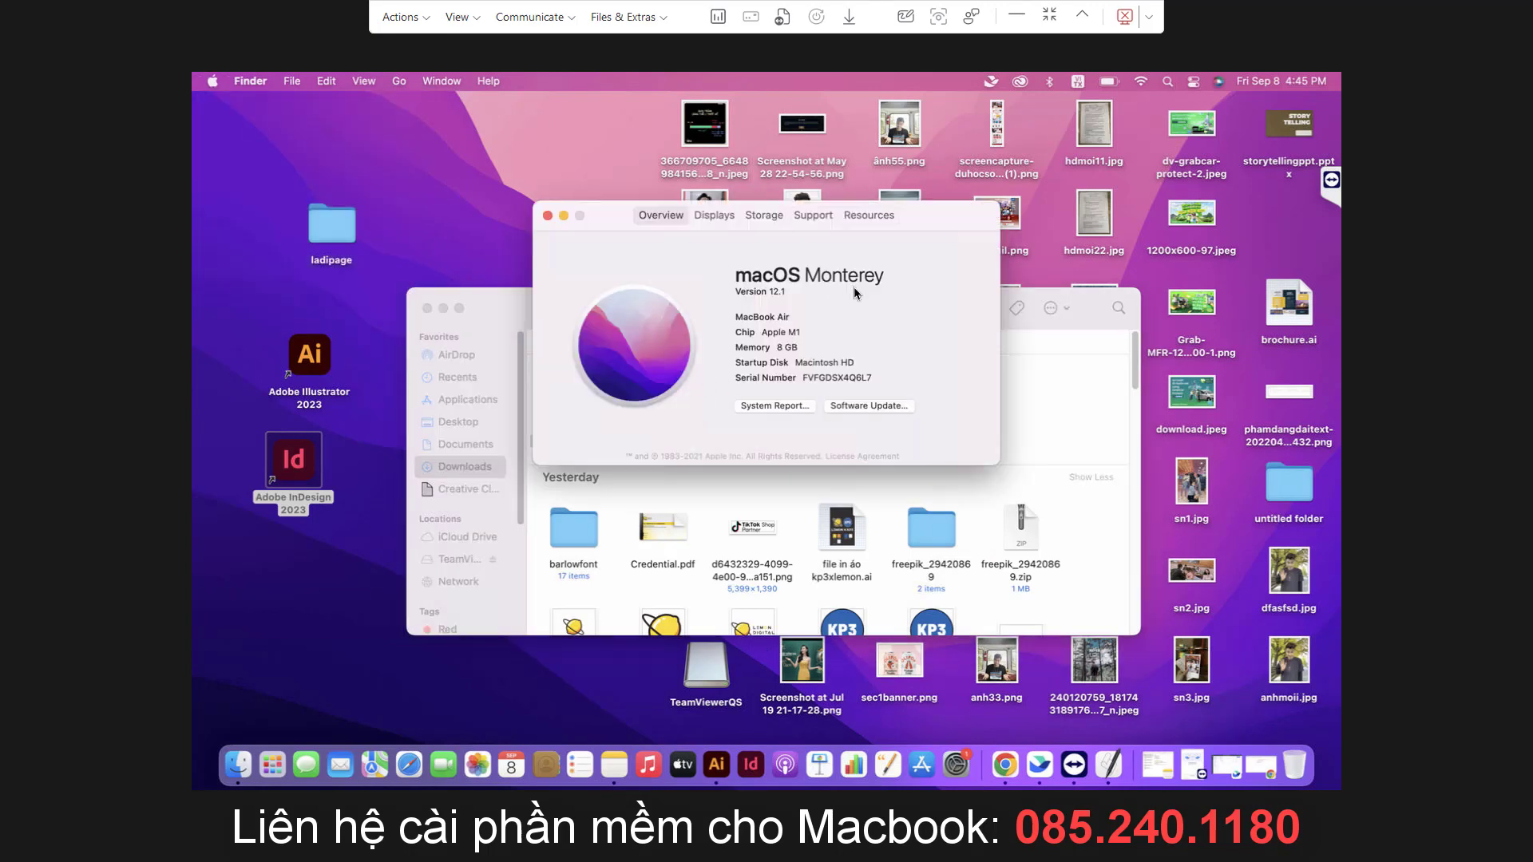
click(547, 216)
Mount the Adobe Premiere Pro 2022 22.6 disk image and close the Downloads window
double_click(578, 399)
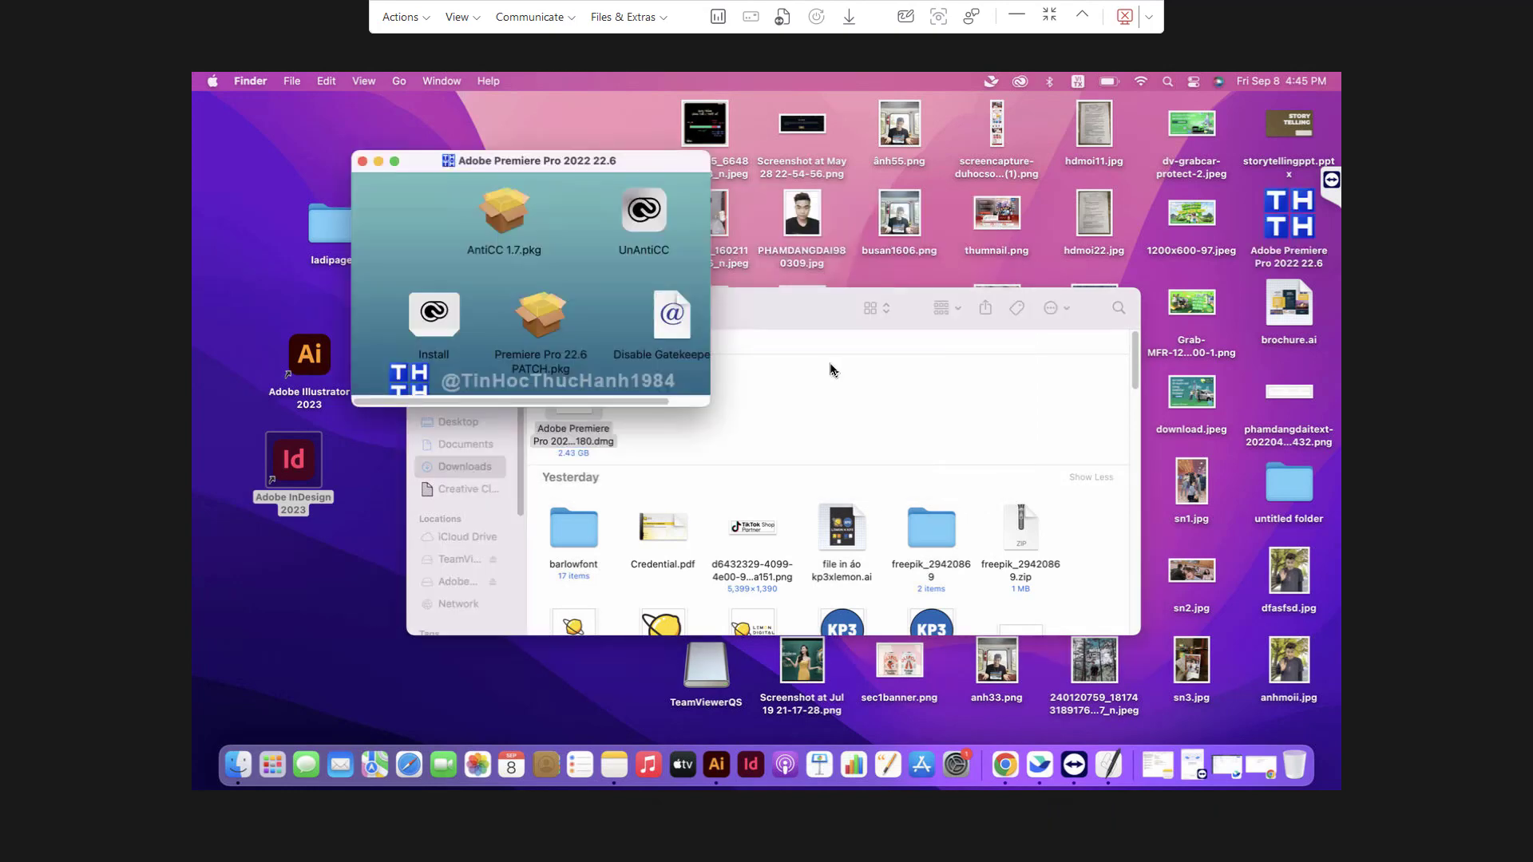
click(831, 370)
click(427, 308)
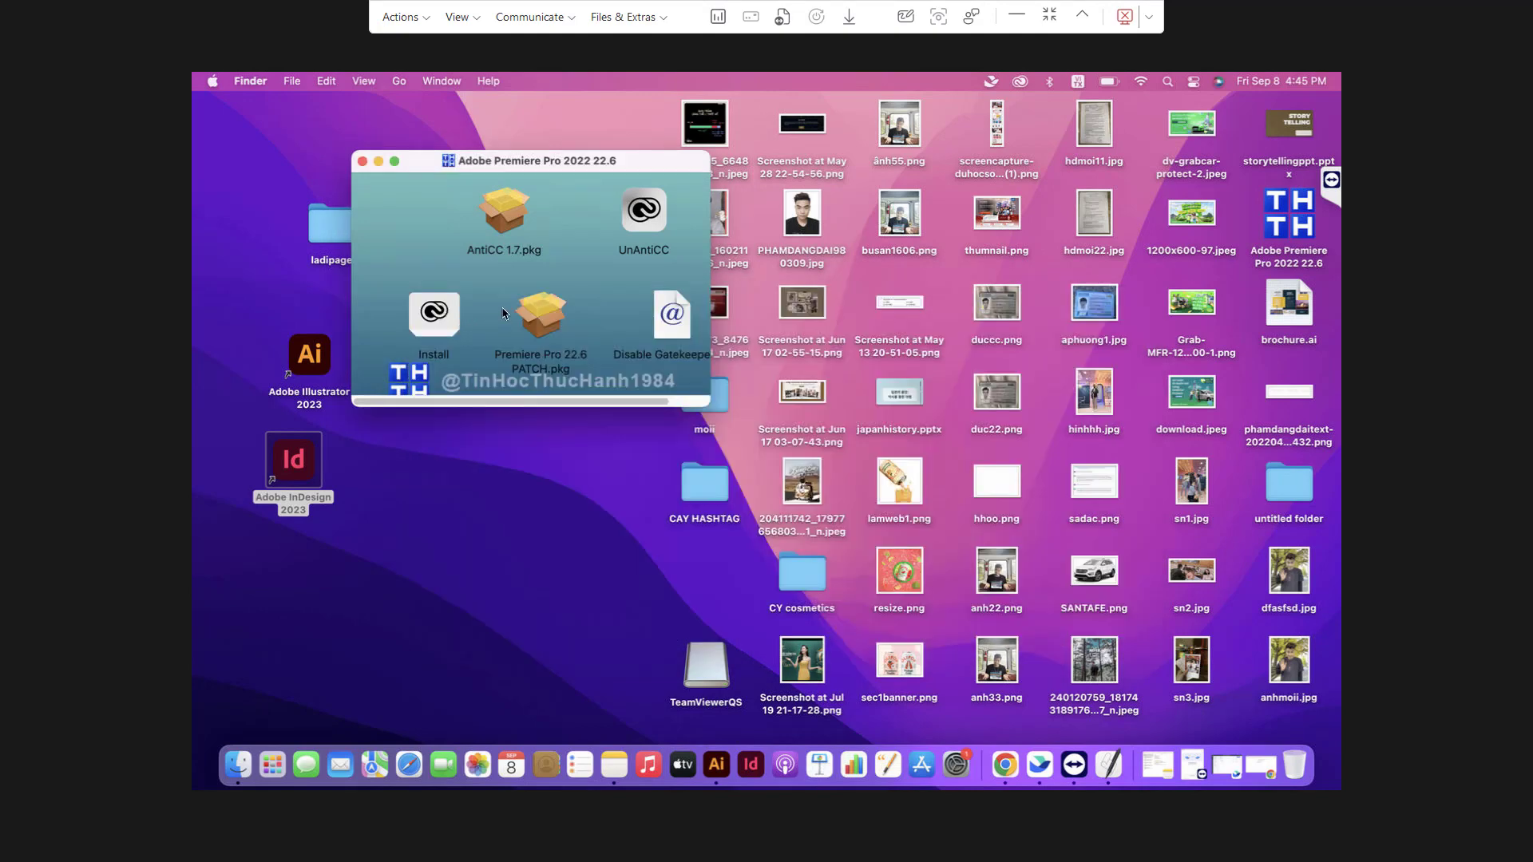
Run the Premiere Pro Install package, allow it past Gatekeeper, and enter the keychain and admin passwords
double_click(433, 320)
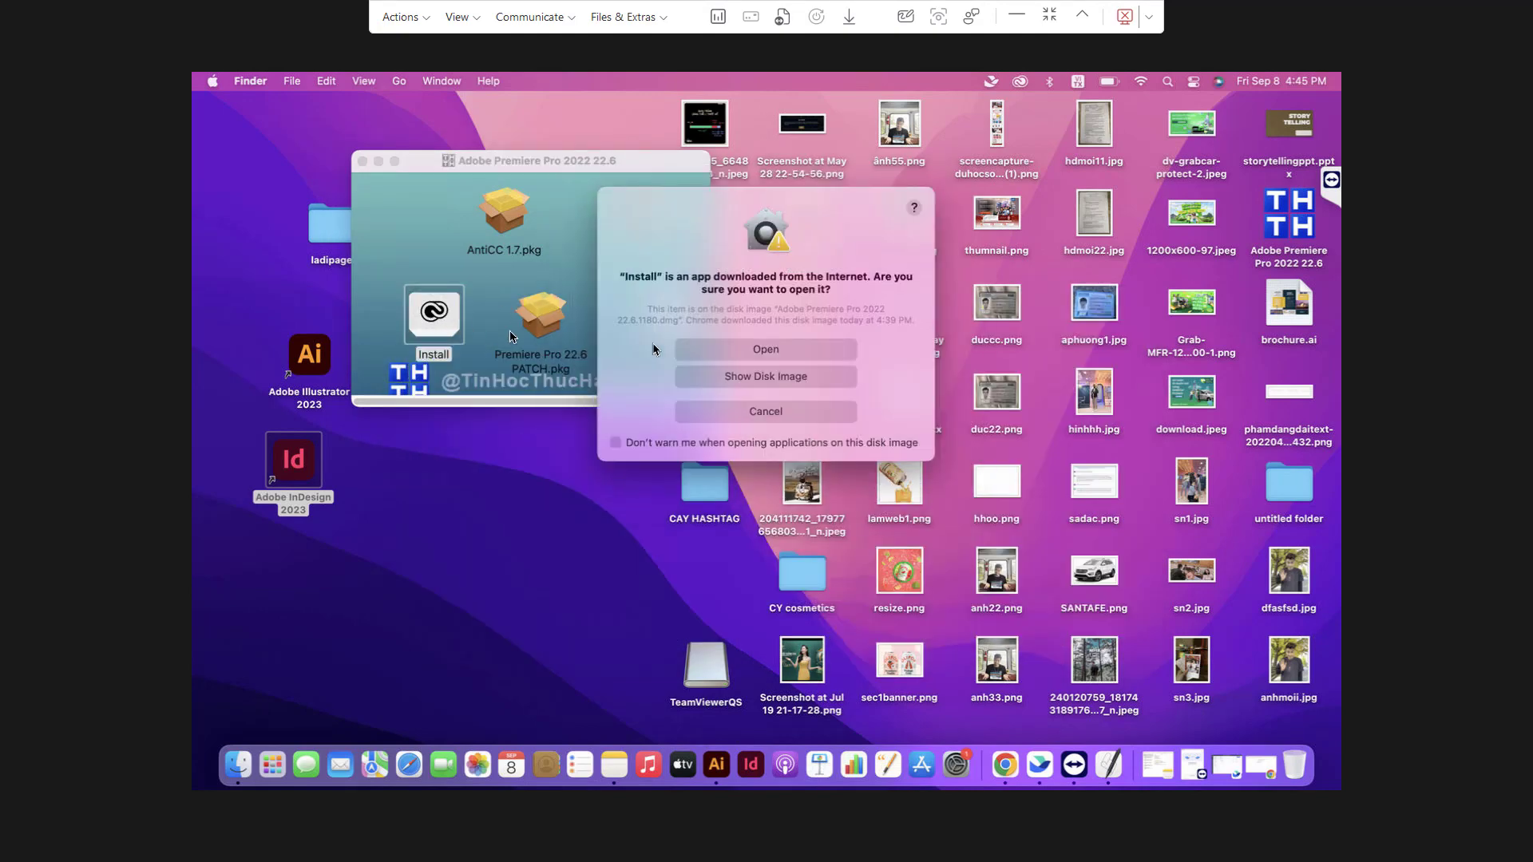
click(687, 353)
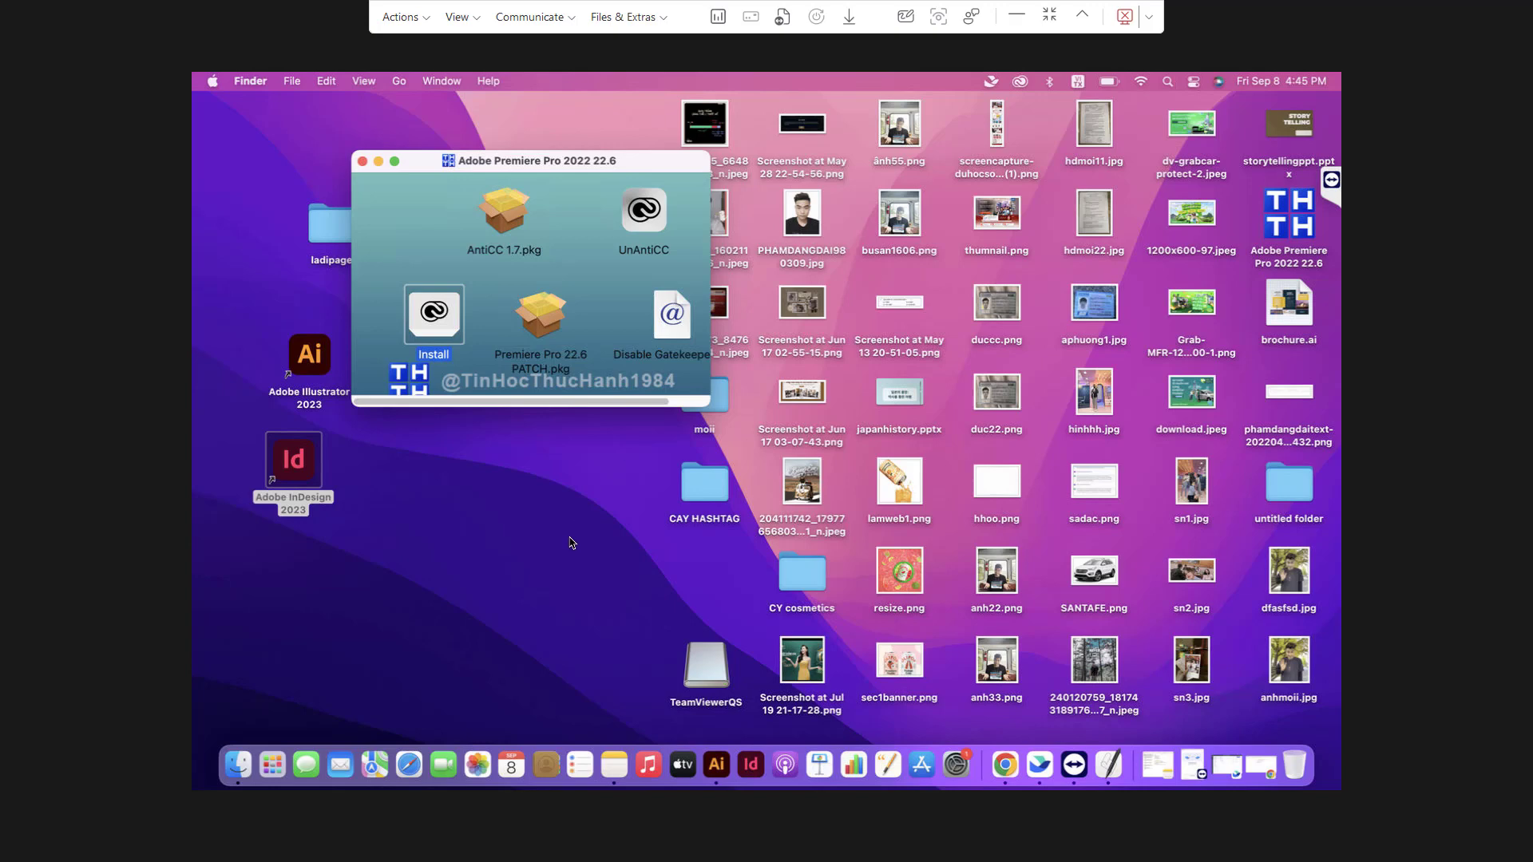
text(••)
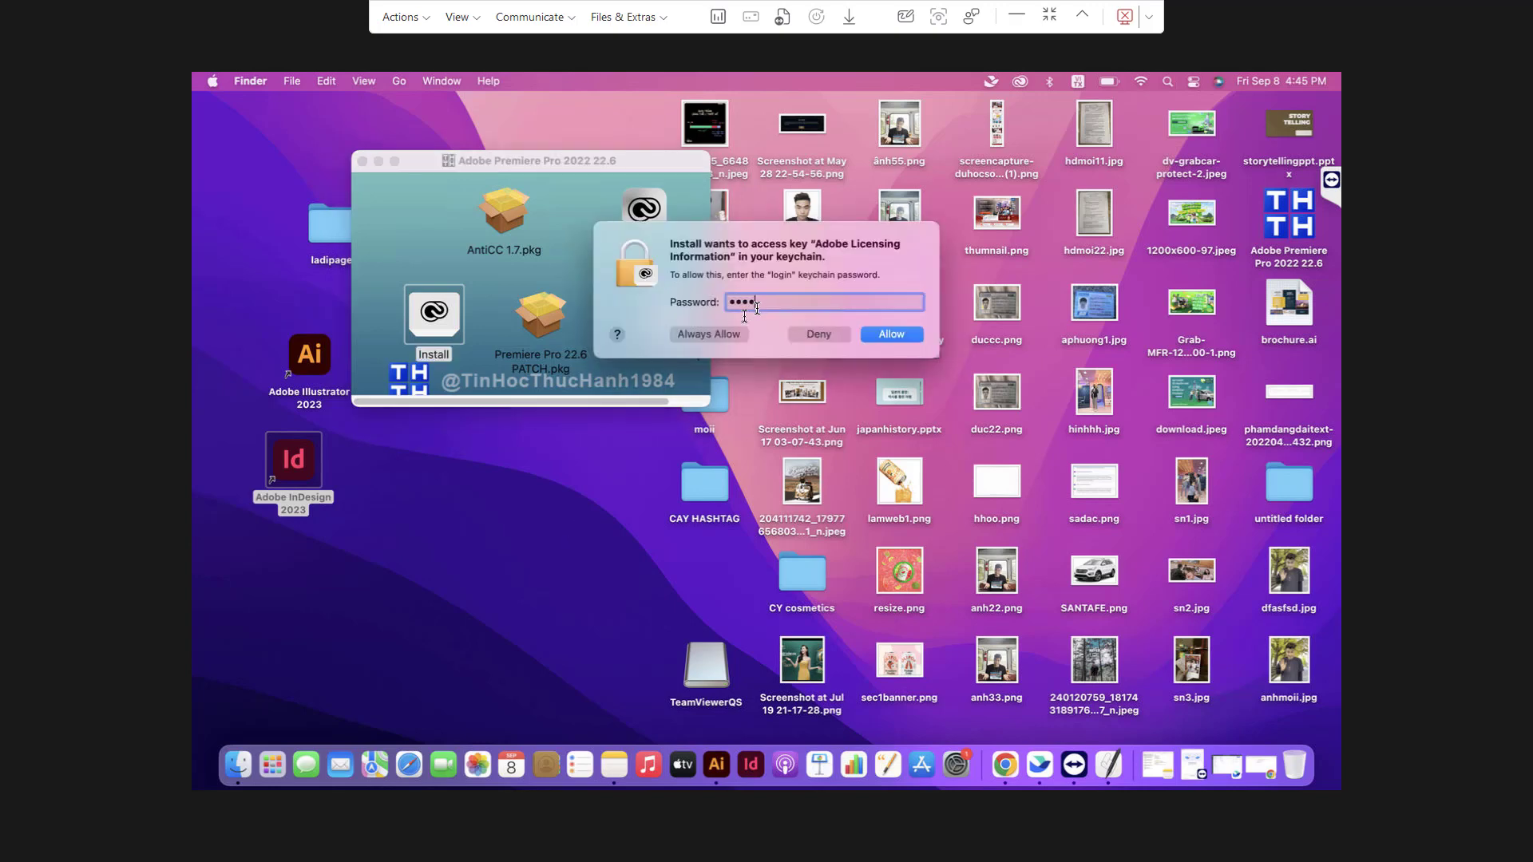
text(••)
key(Return)
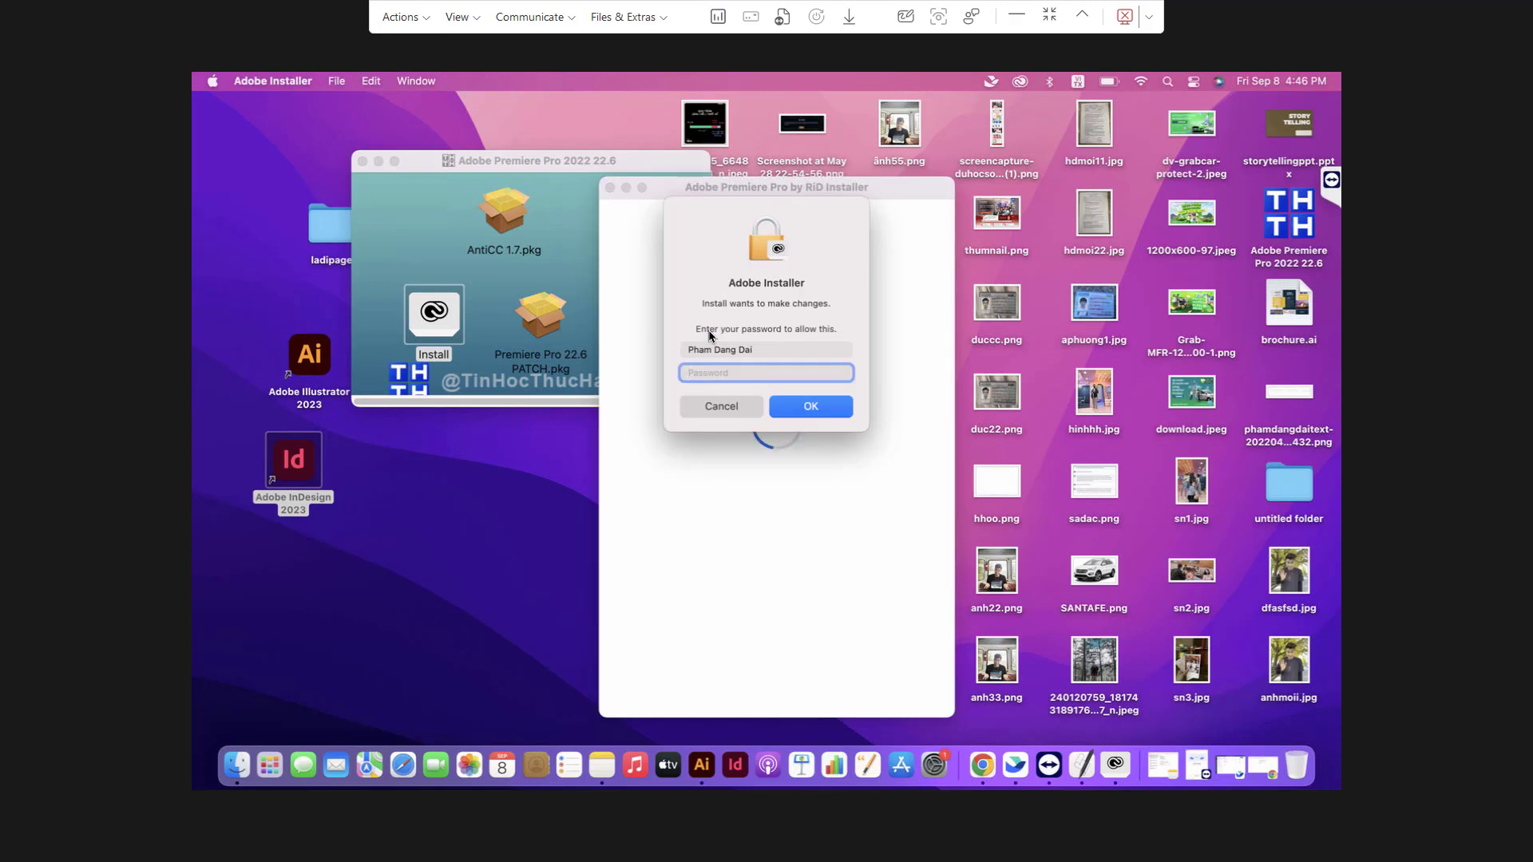
text(••••)
key(Return)
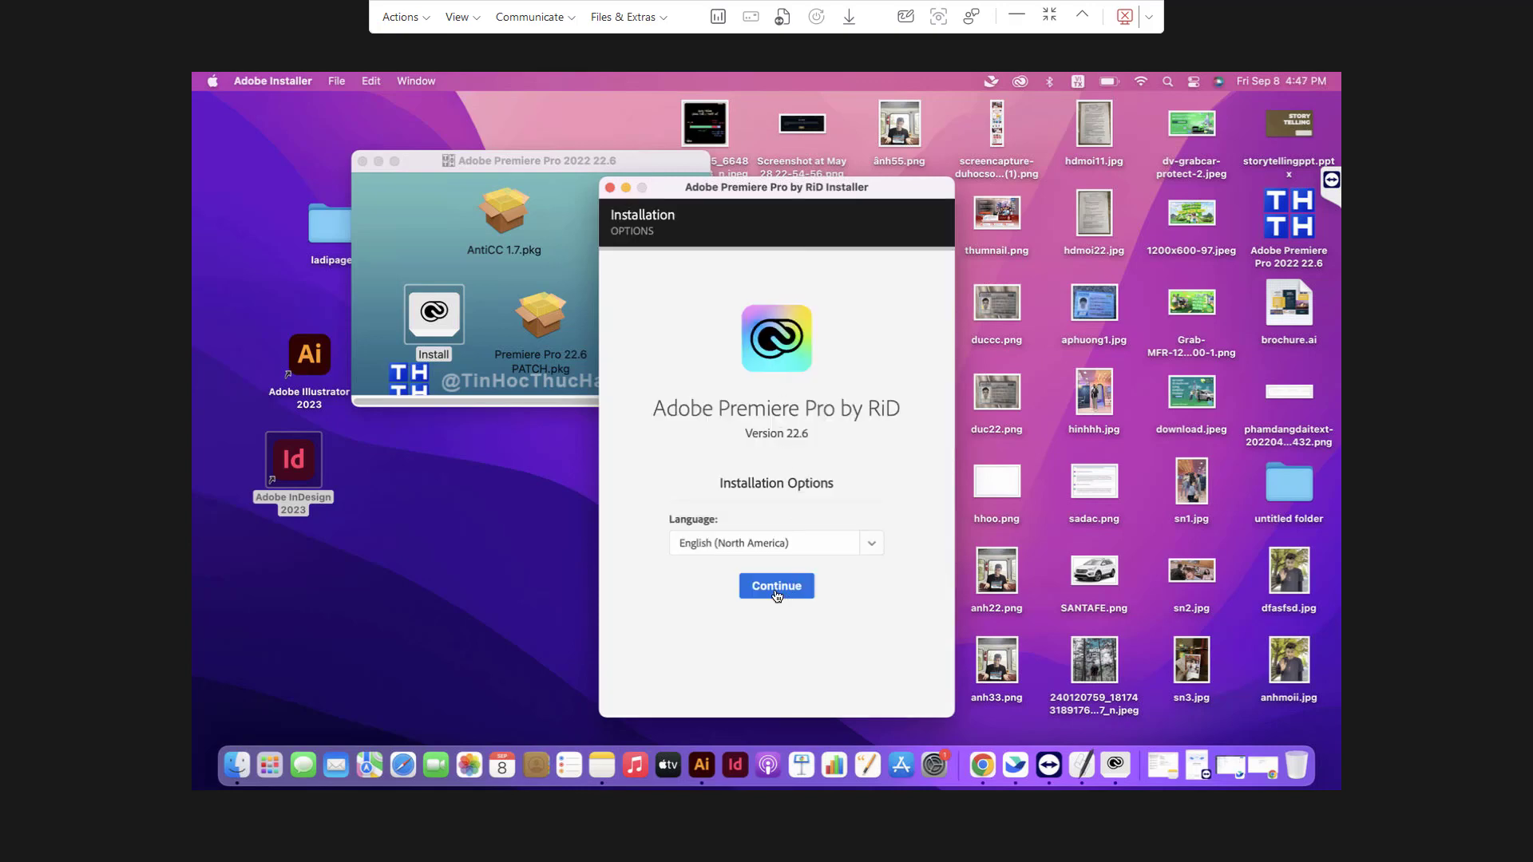
Install Premiere Pro 22.6 in English (North America) and close the installer after Install Complete
click(786, 592)
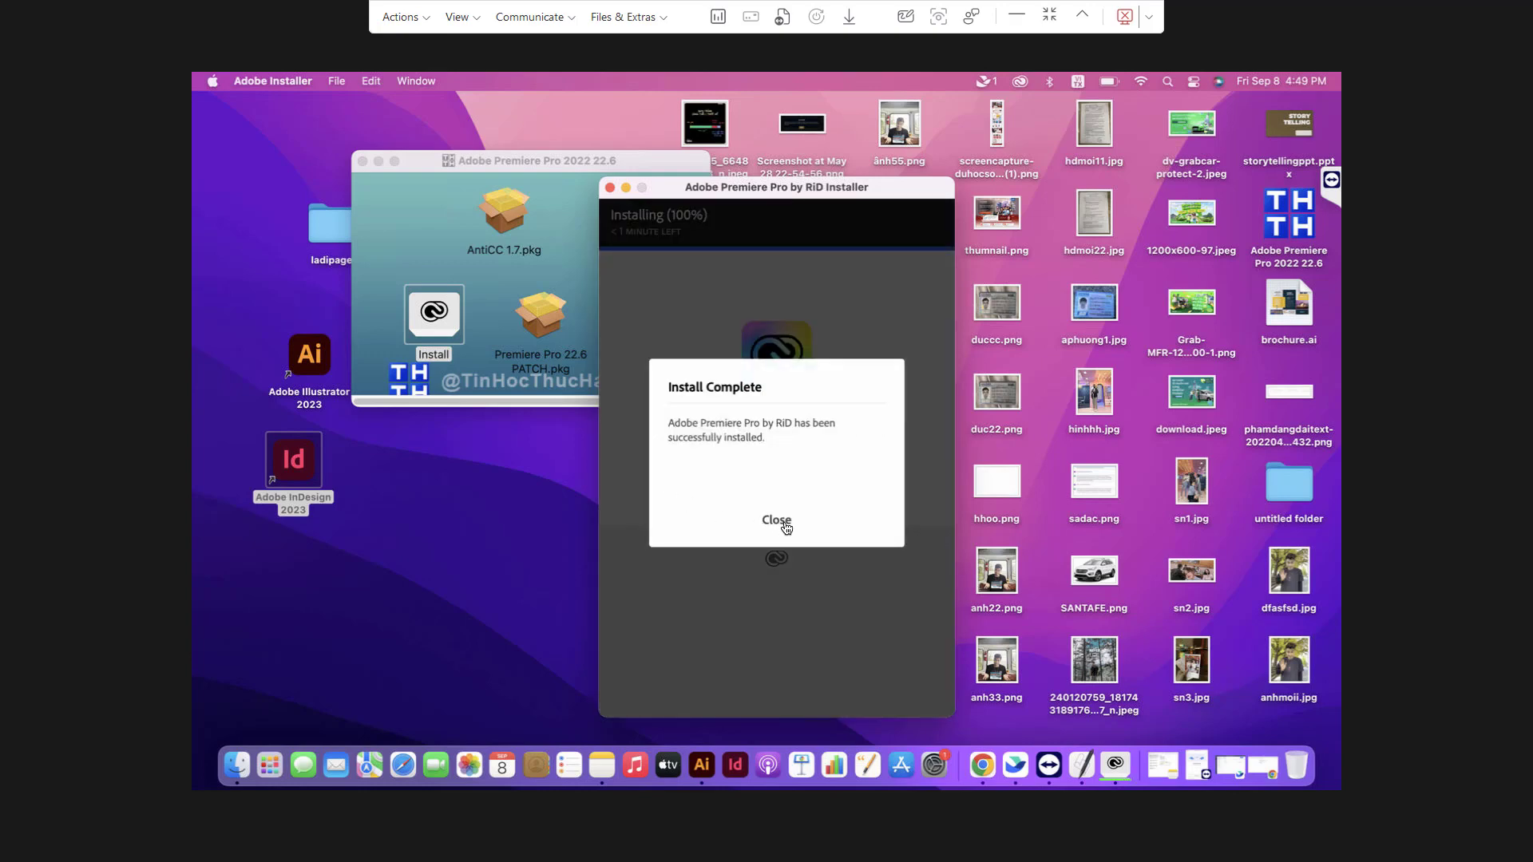
click(776, 520)
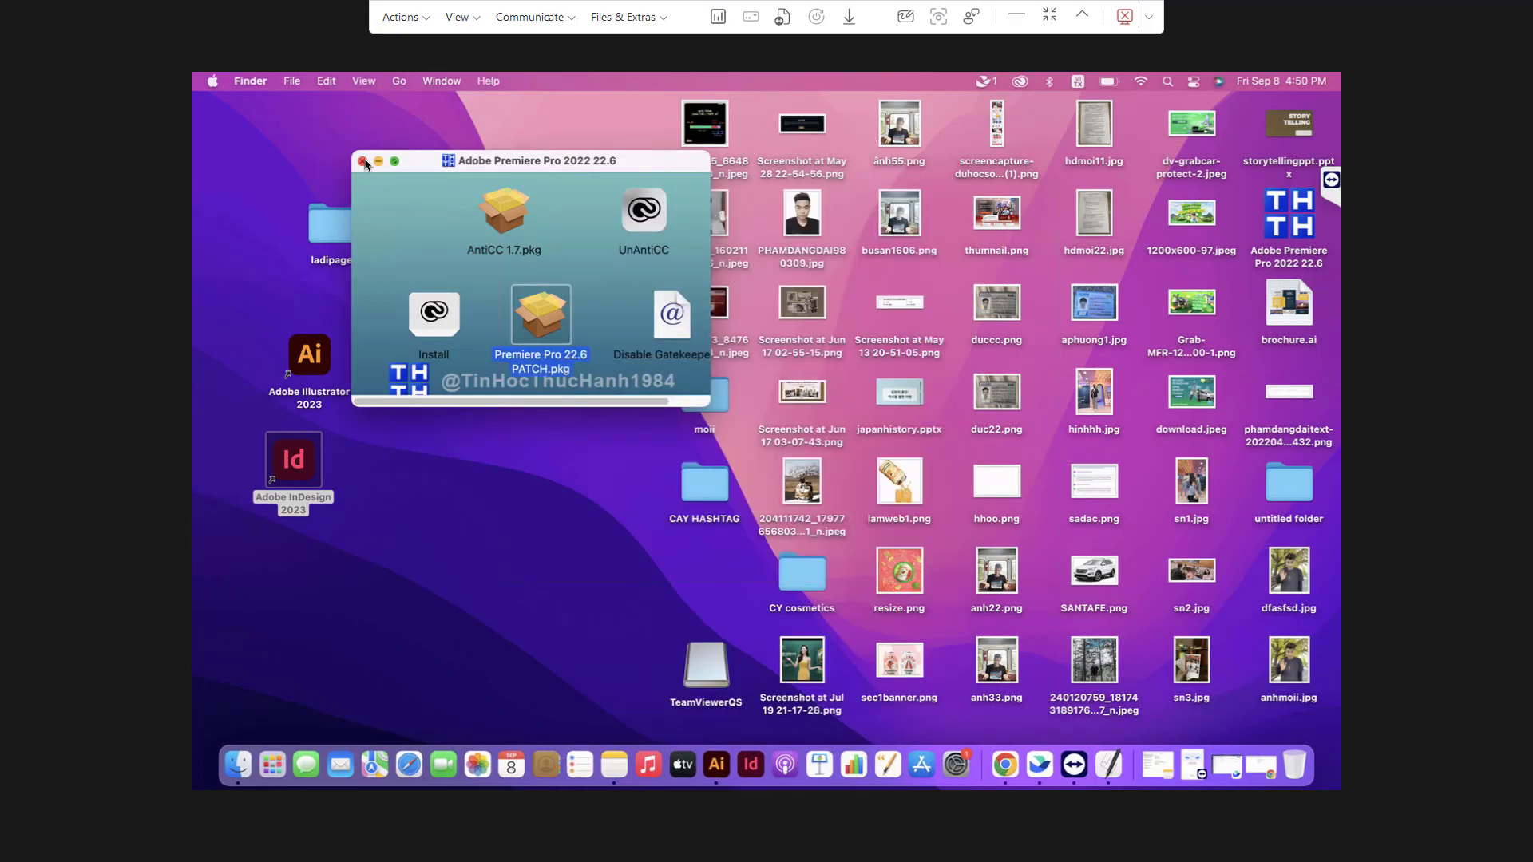
Close and eject the Premiere Pro 2022 disk image
click(363, 162)
right_click(1275, 208)
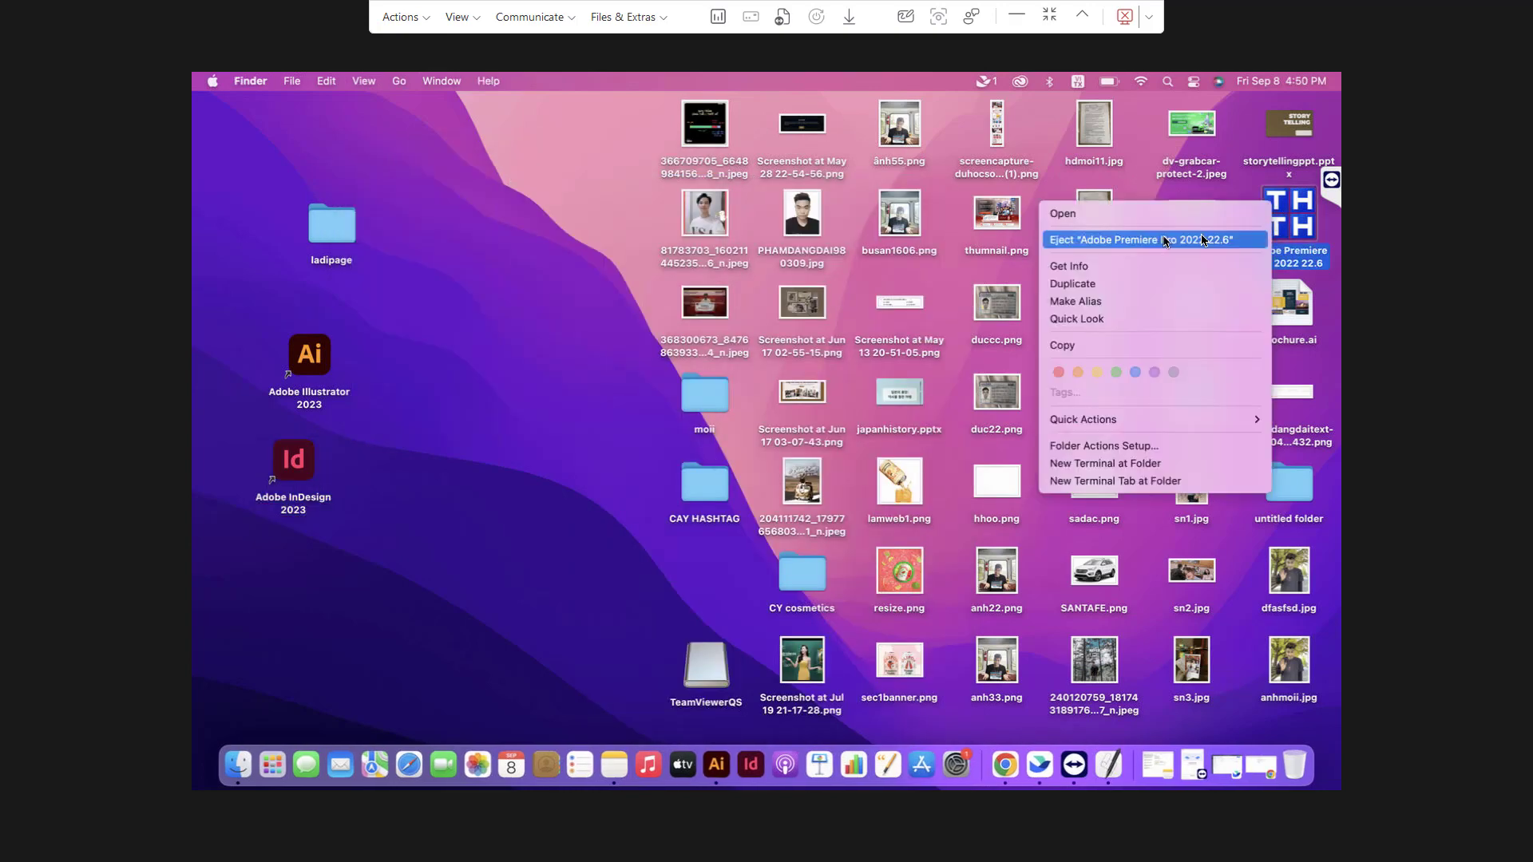
click(1203, 240)
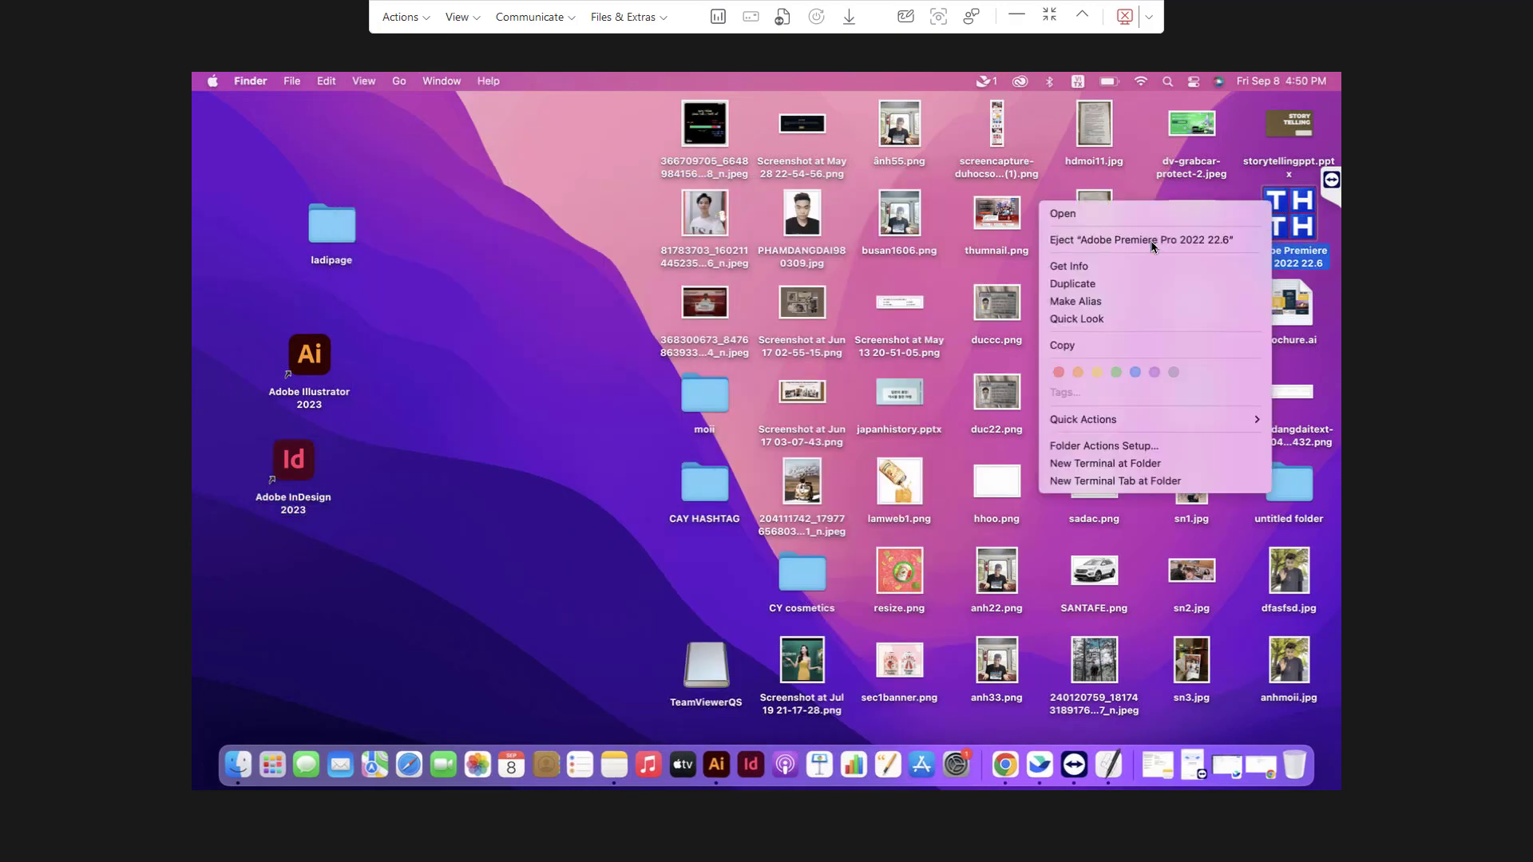
Drag Premiere Pro 2022 and Photoshop 2021 from Applications onto the desktop as shortcuts, then pick Premiere's
click(398, 82)
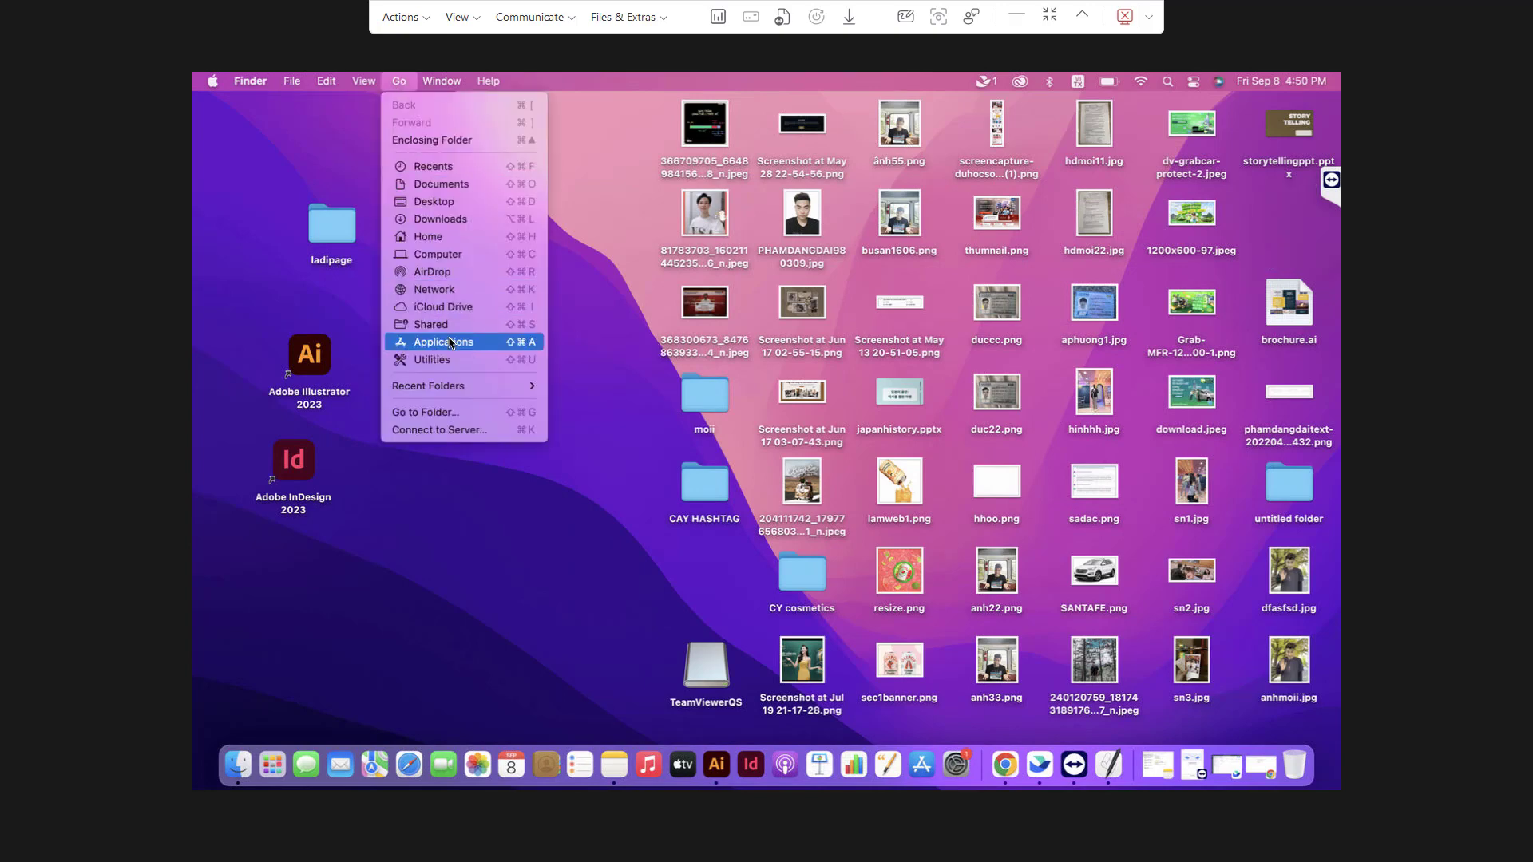
click(450, 344)
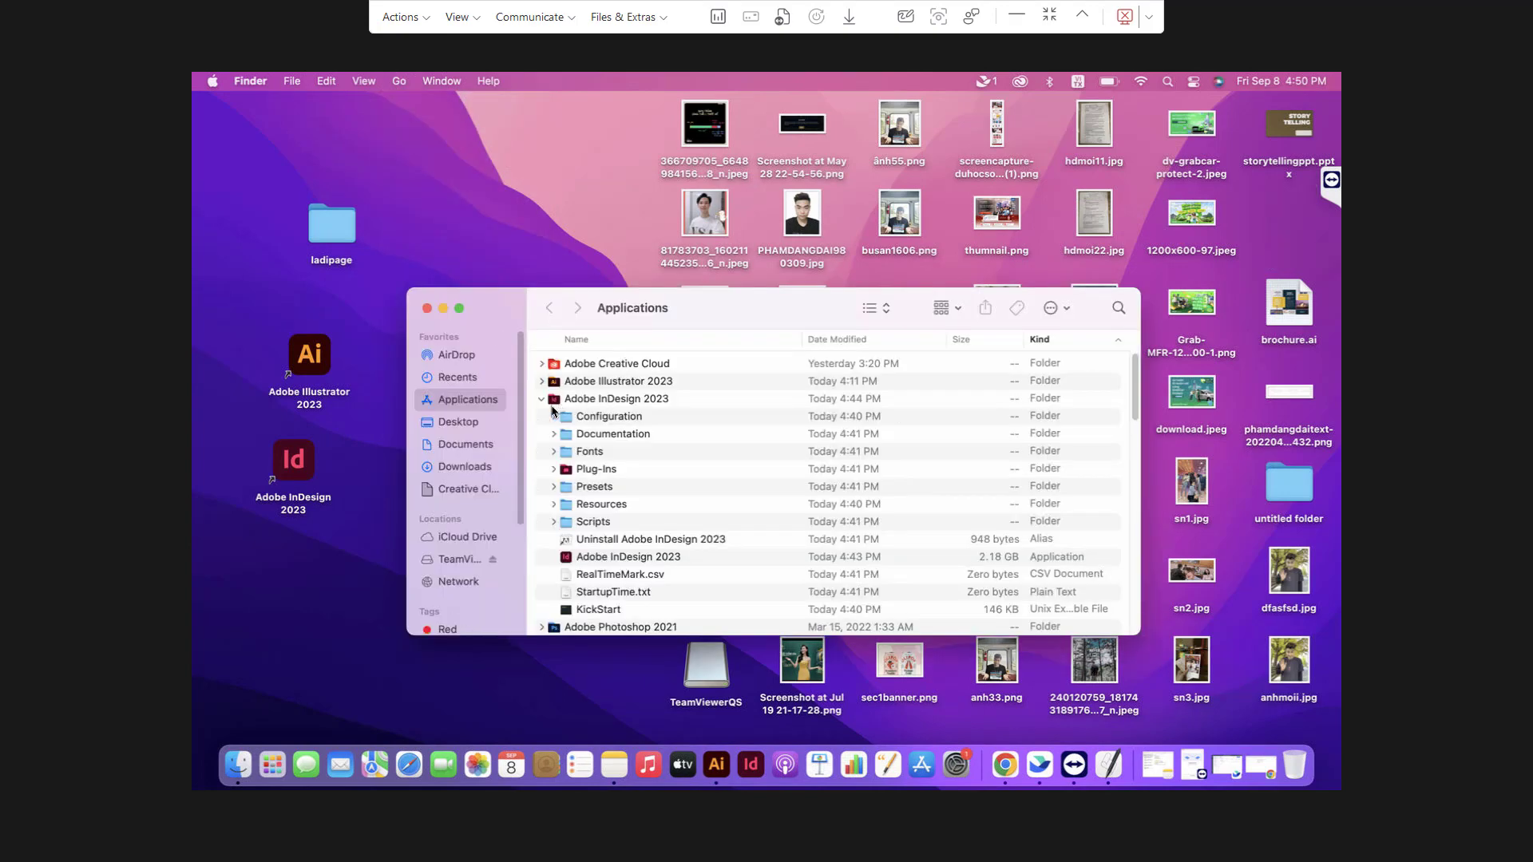
click(541, 400)
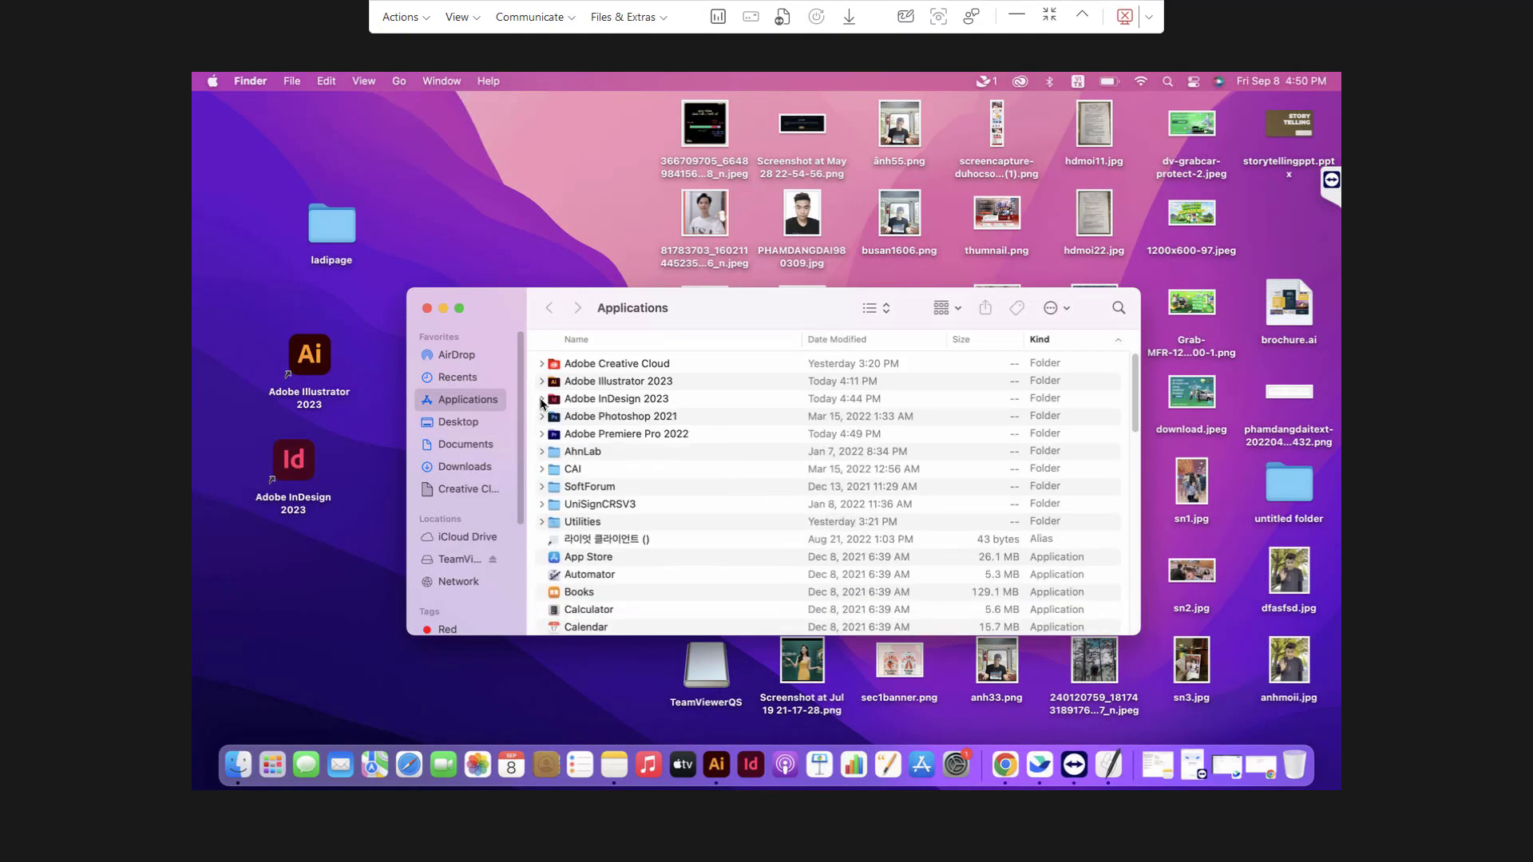
click(543, 434)
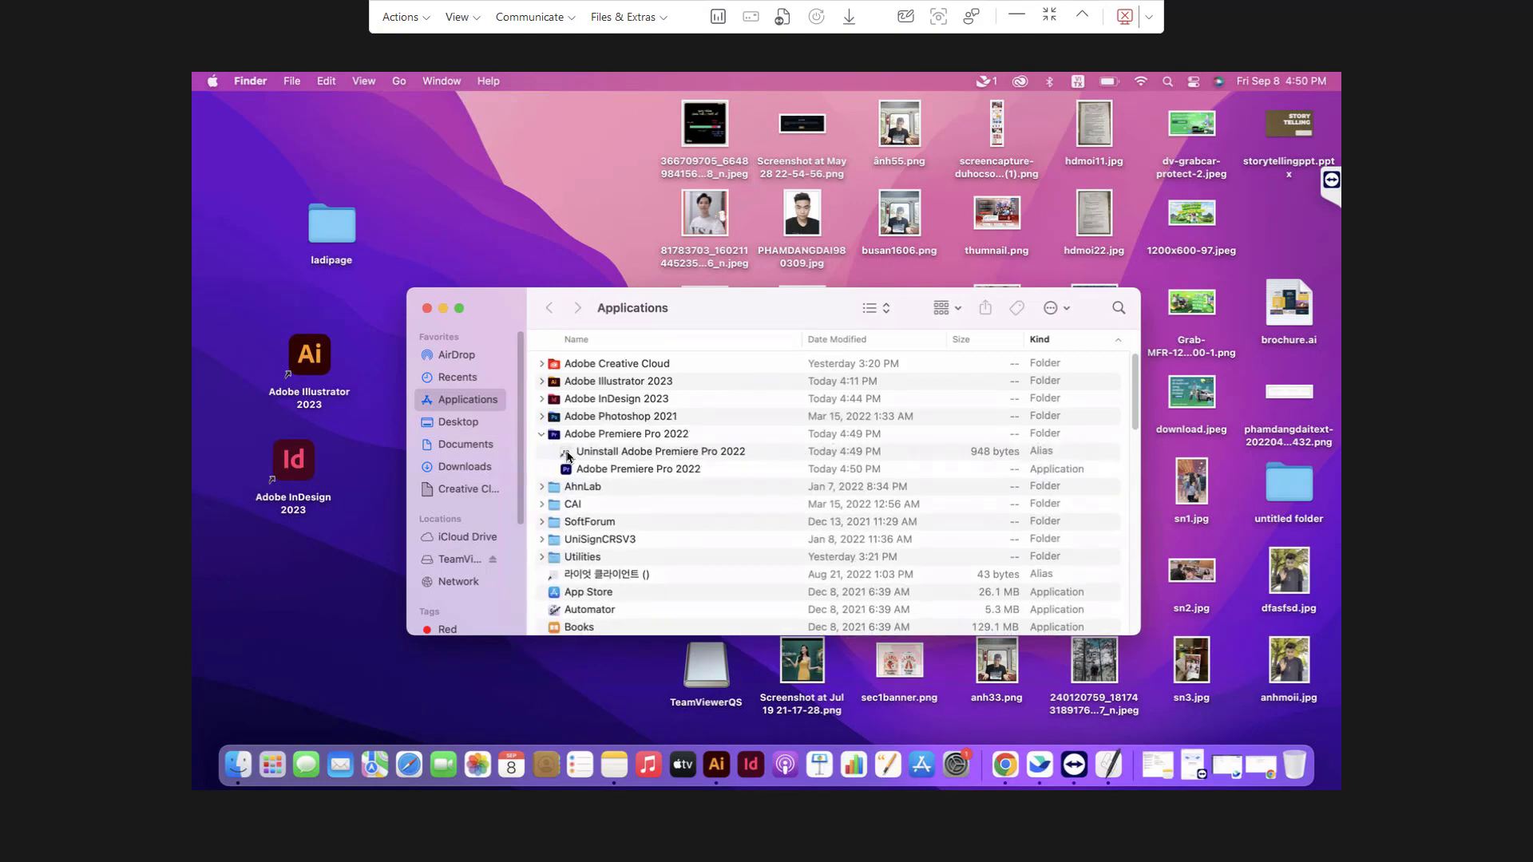
drag(607, 469, 316, 564)
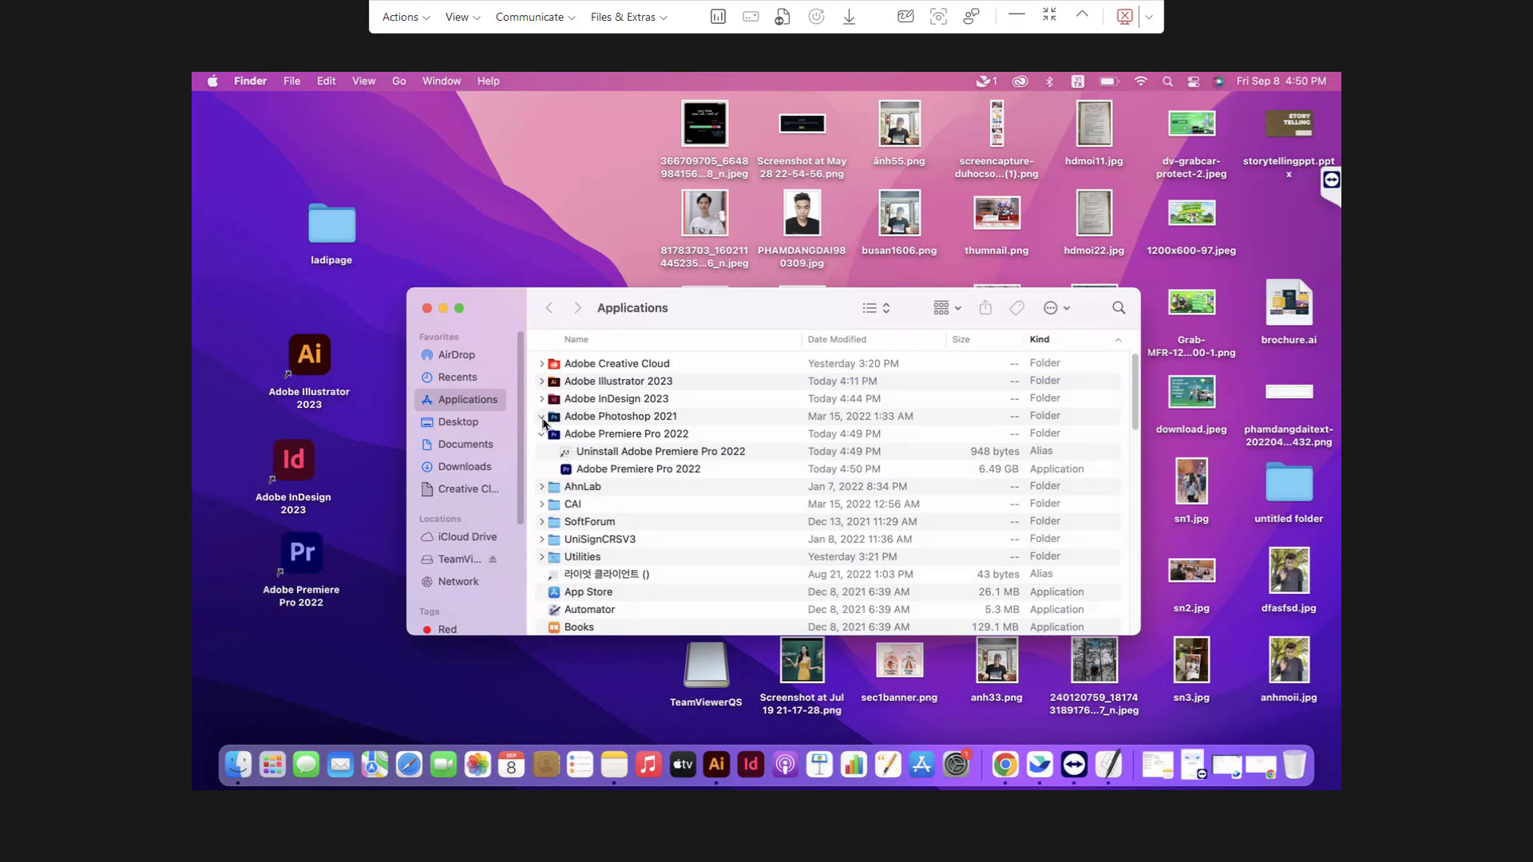
click(542, 418)
drag(595, 523, 319, 642)
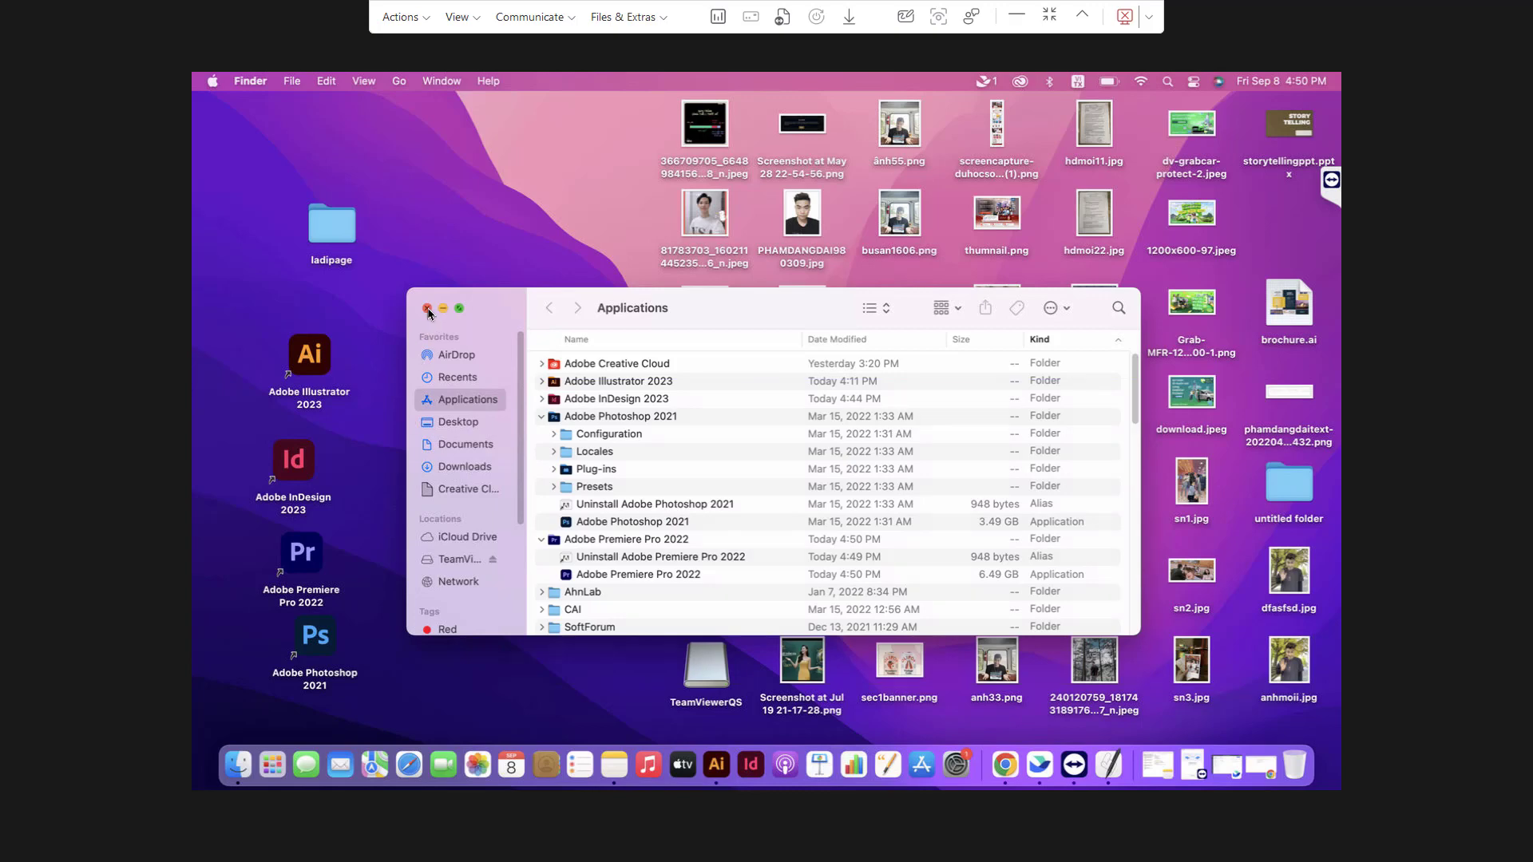
click(427, 308)
click(303, 563)
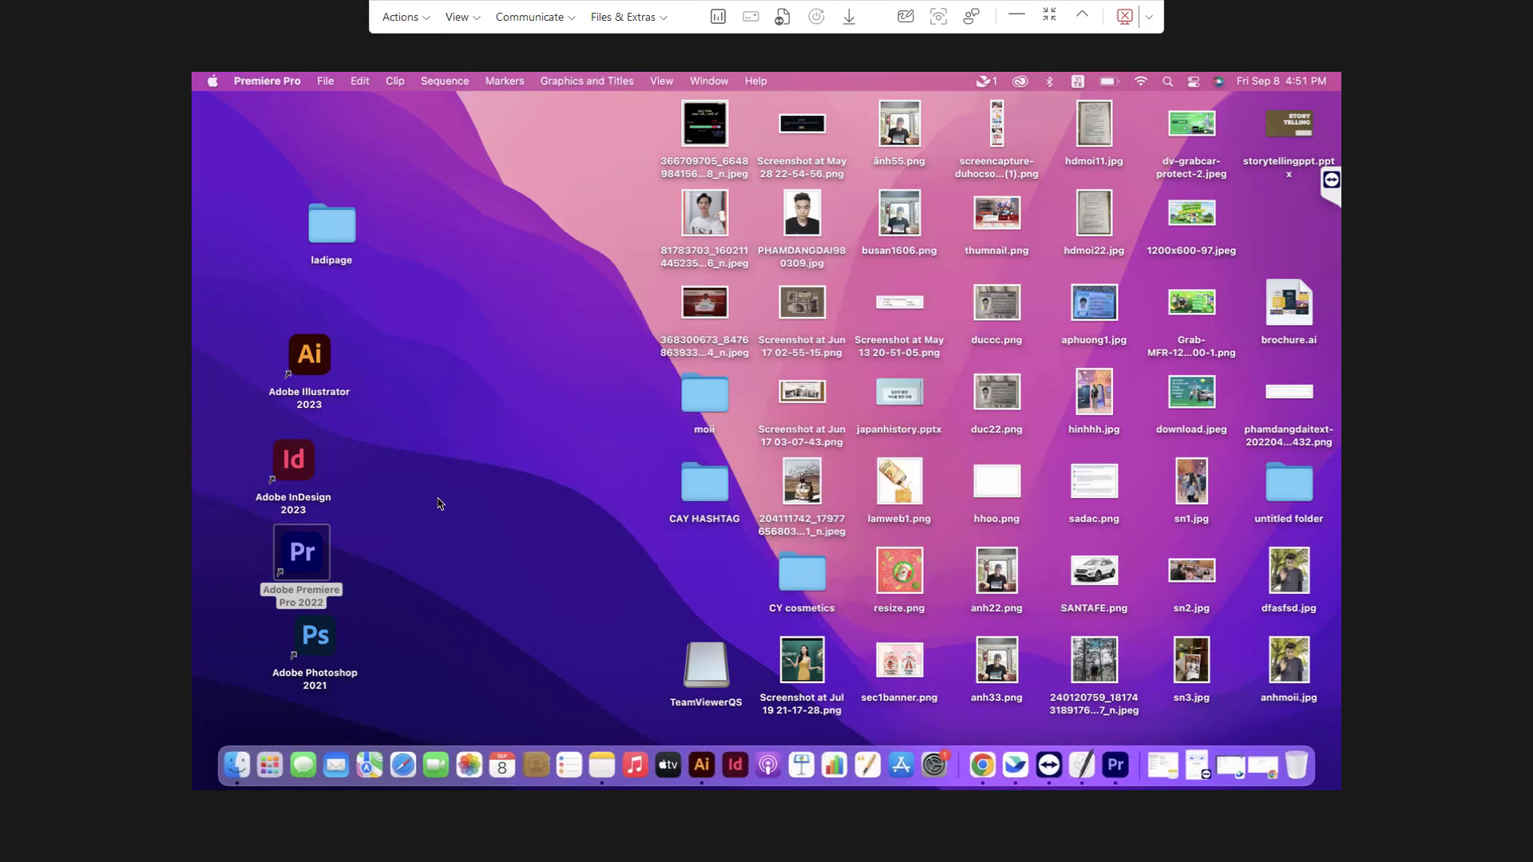
Create a new Premiere project from the first sample clip and play Sequence 01
click(326, 85)
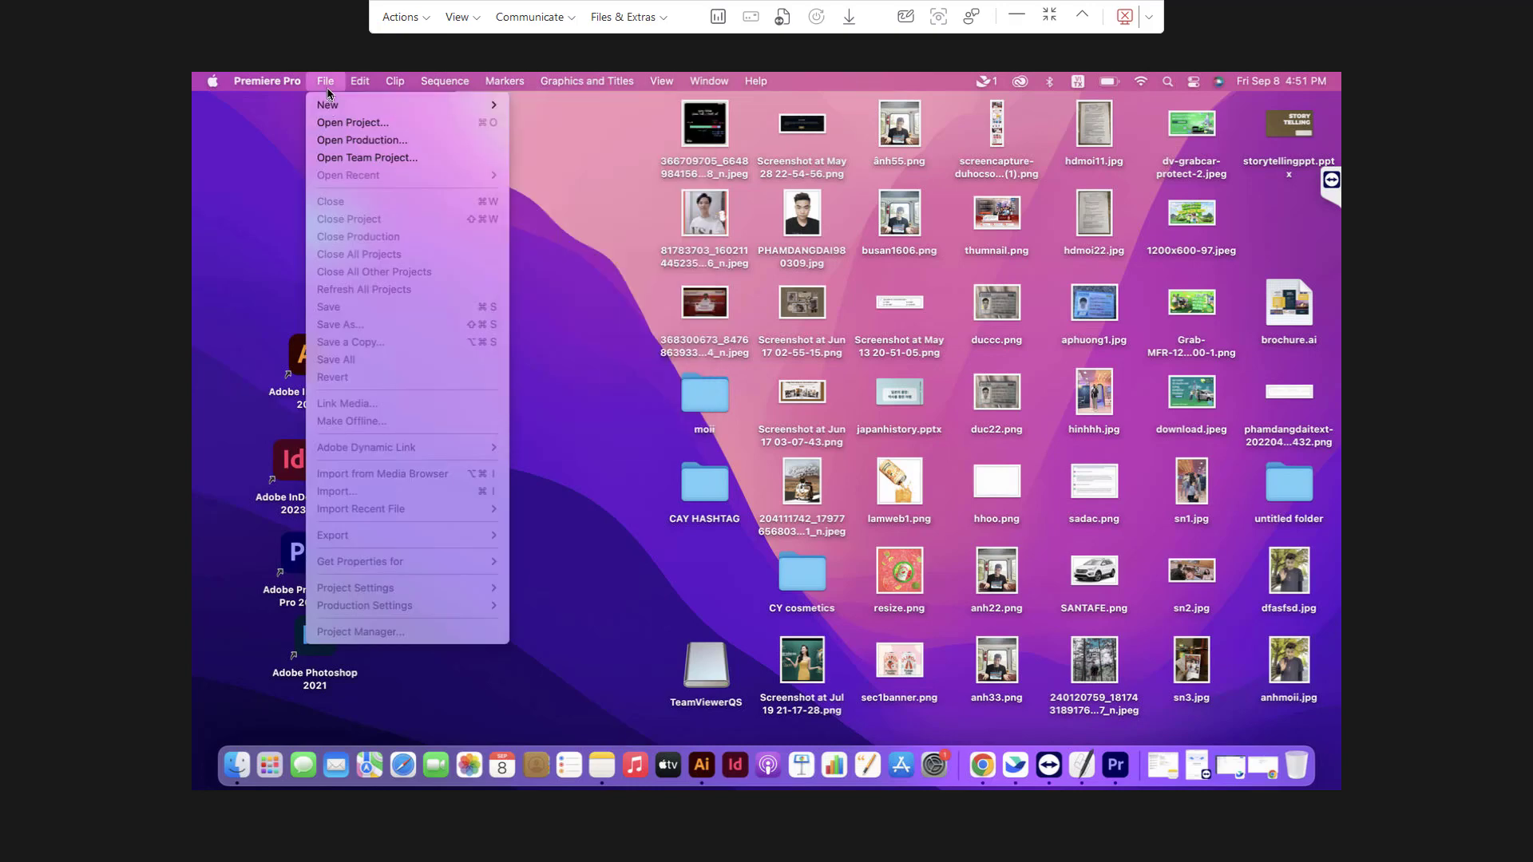
mouse_move(340, 105)
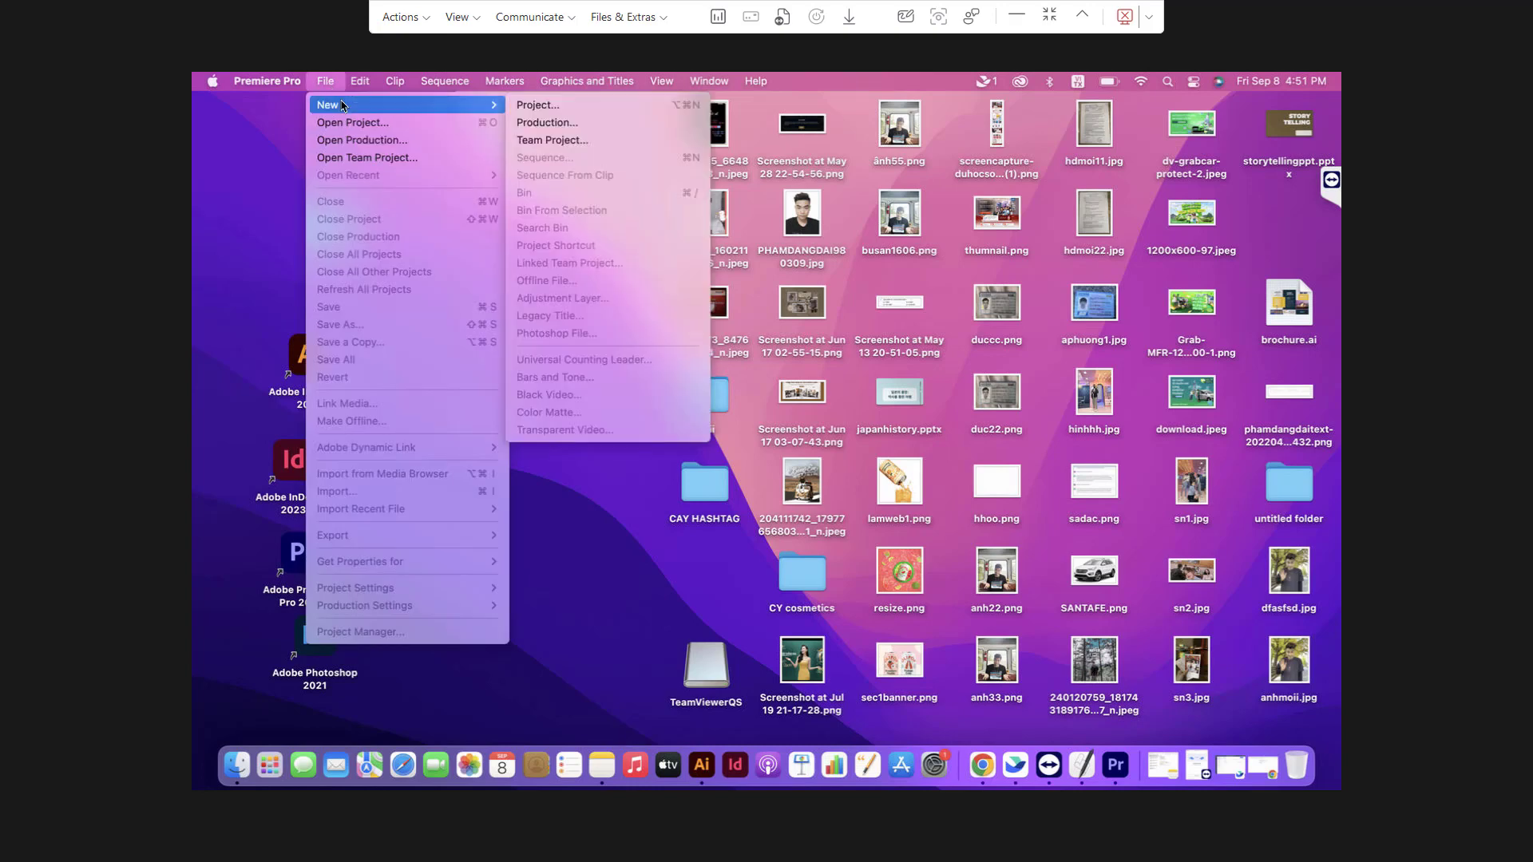
click(599, 104)
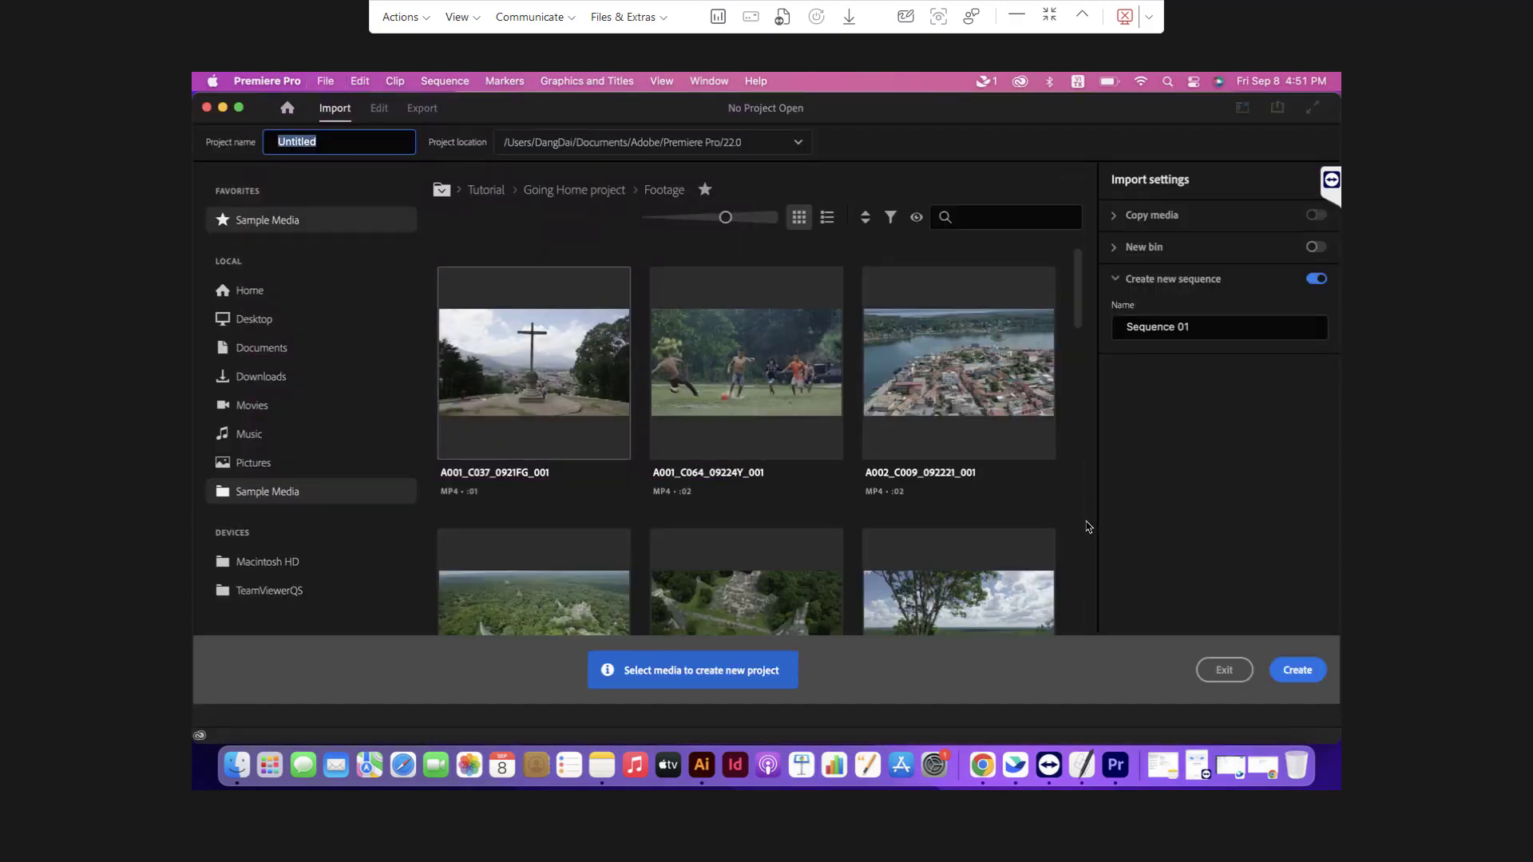
click(542, 391)
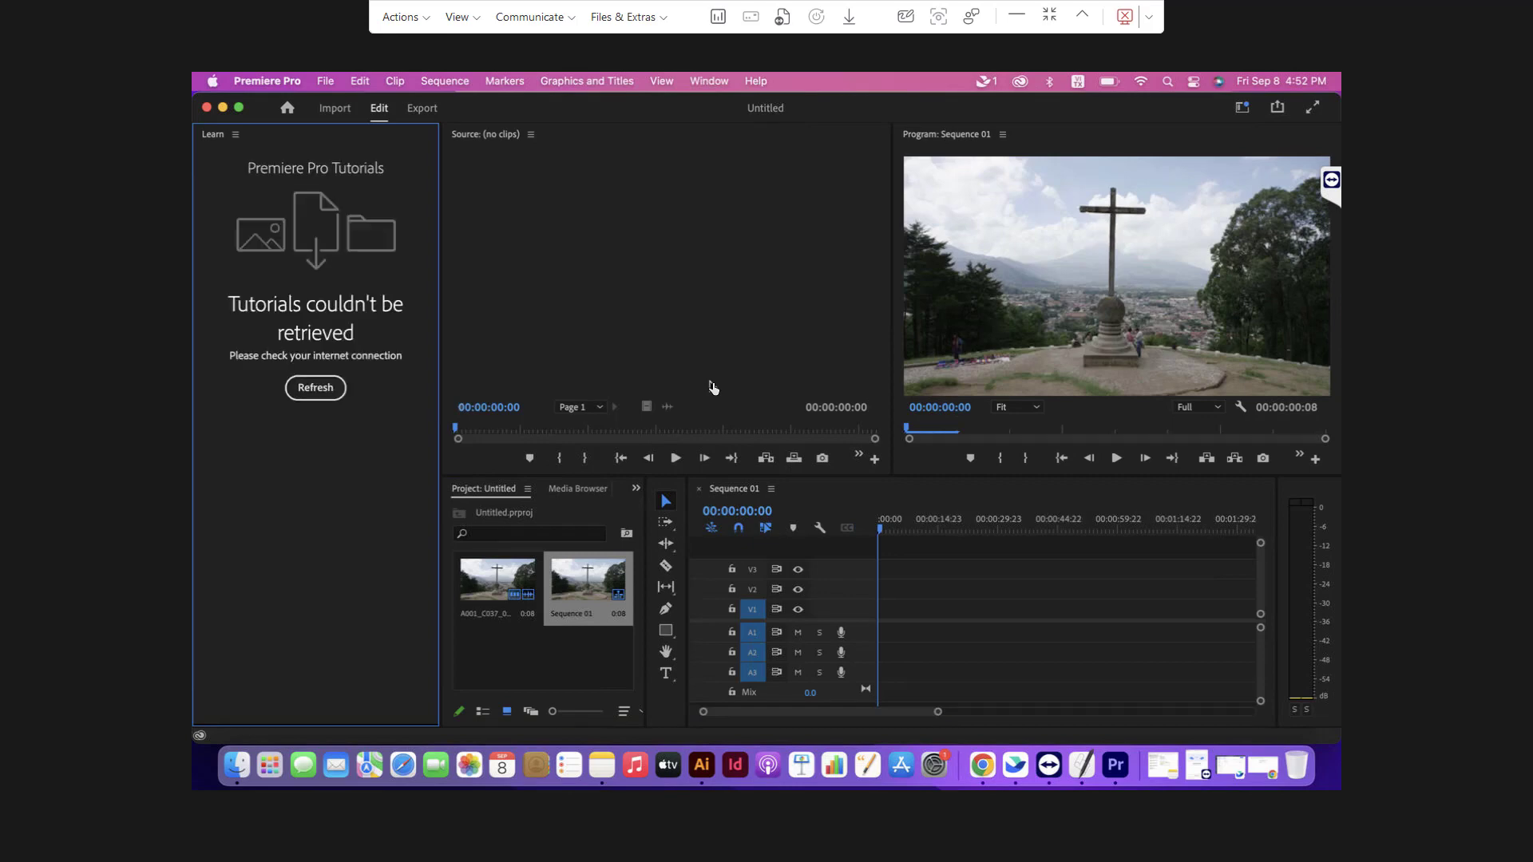
click(1117, 459)
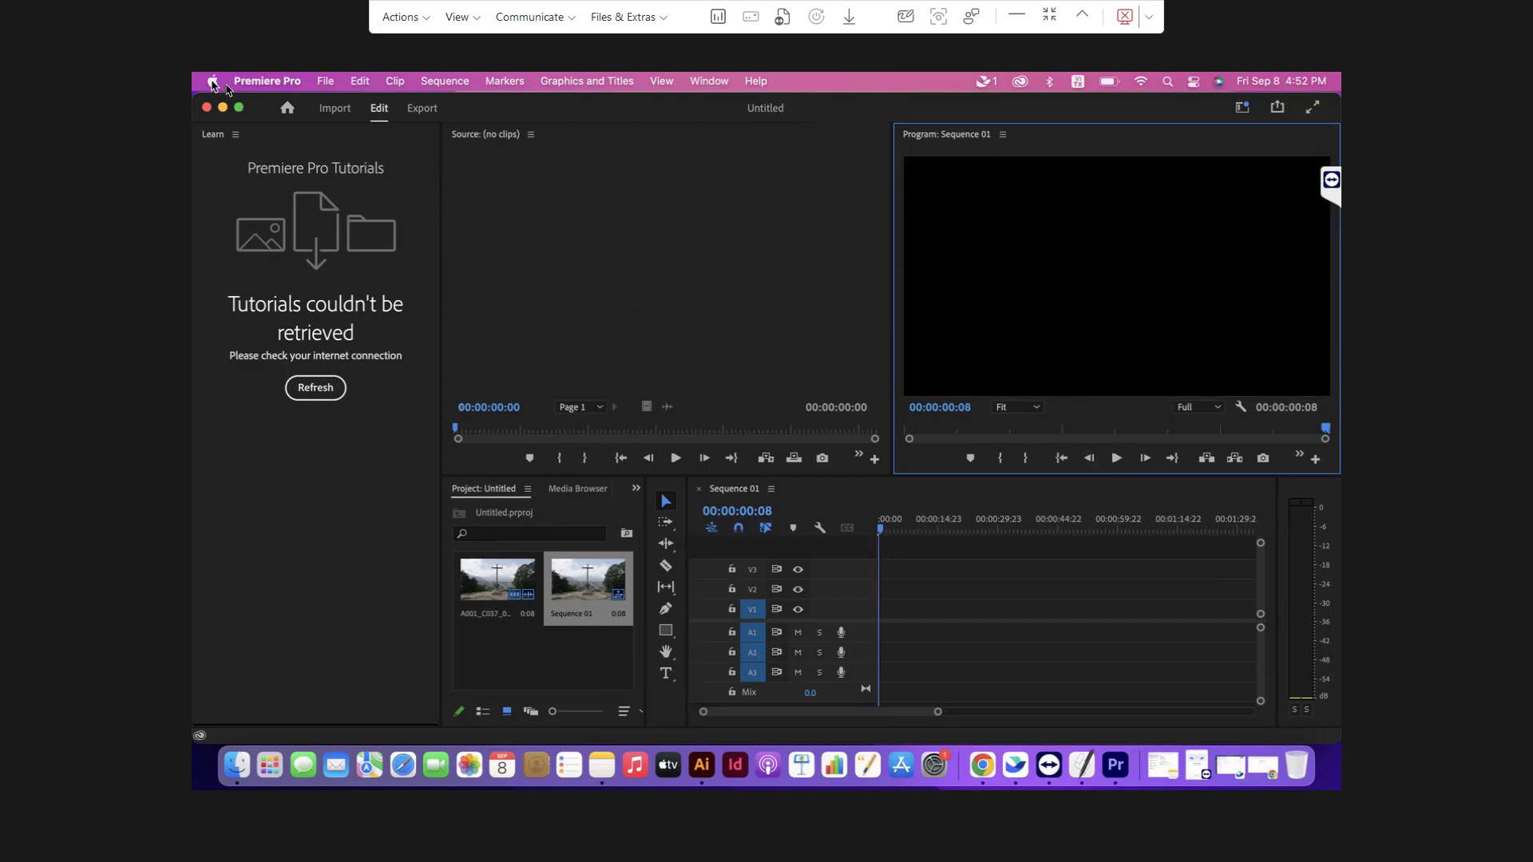
Confirm Premiere Pro version 22.6.0, close the project, and launch Photoshop 2021 from its shortcut
click(250, 83)
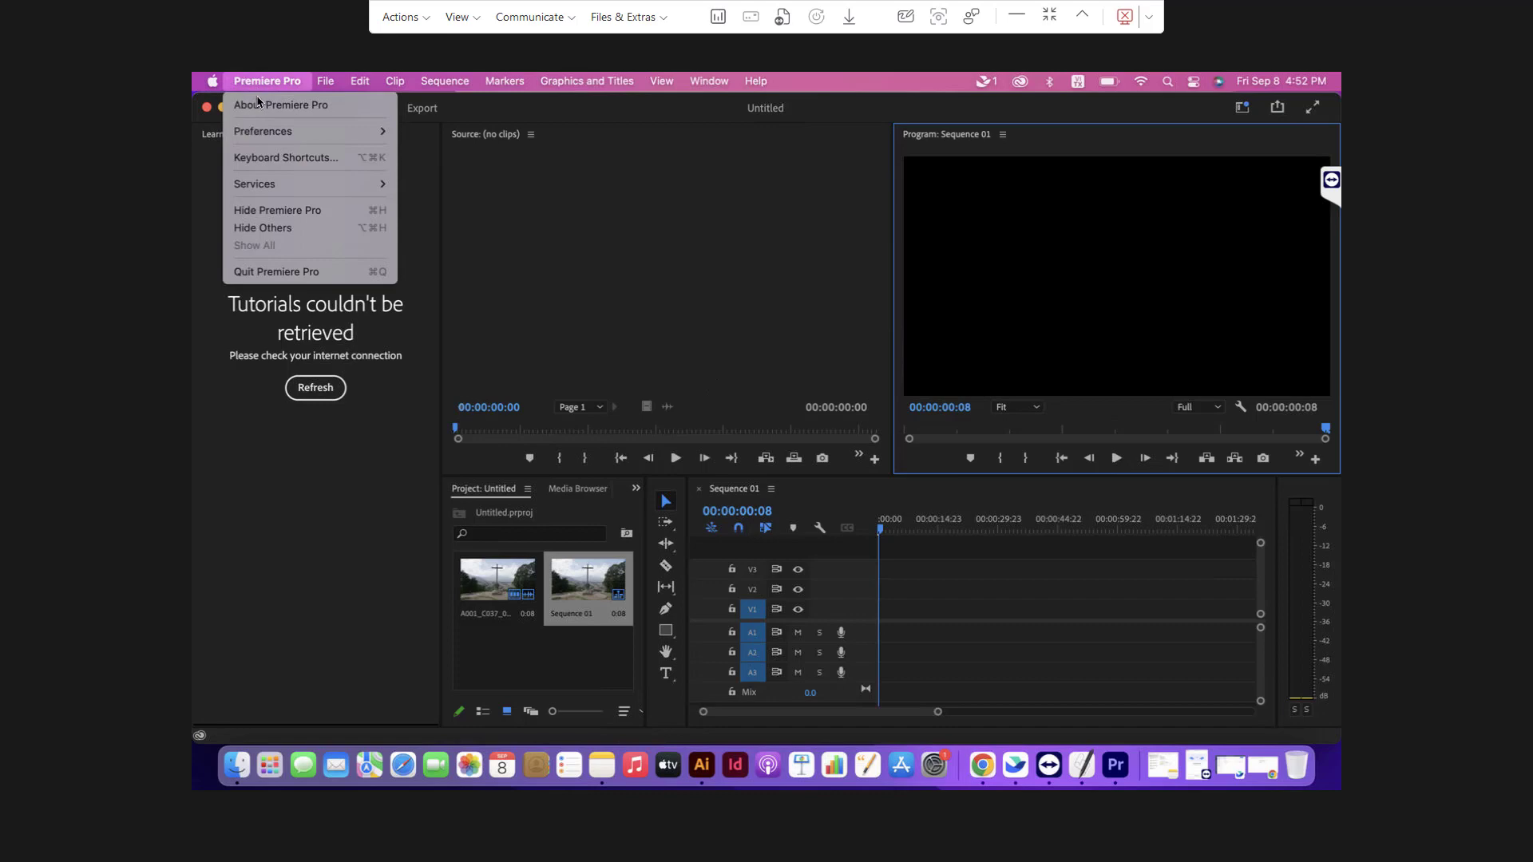
click(264, 106)
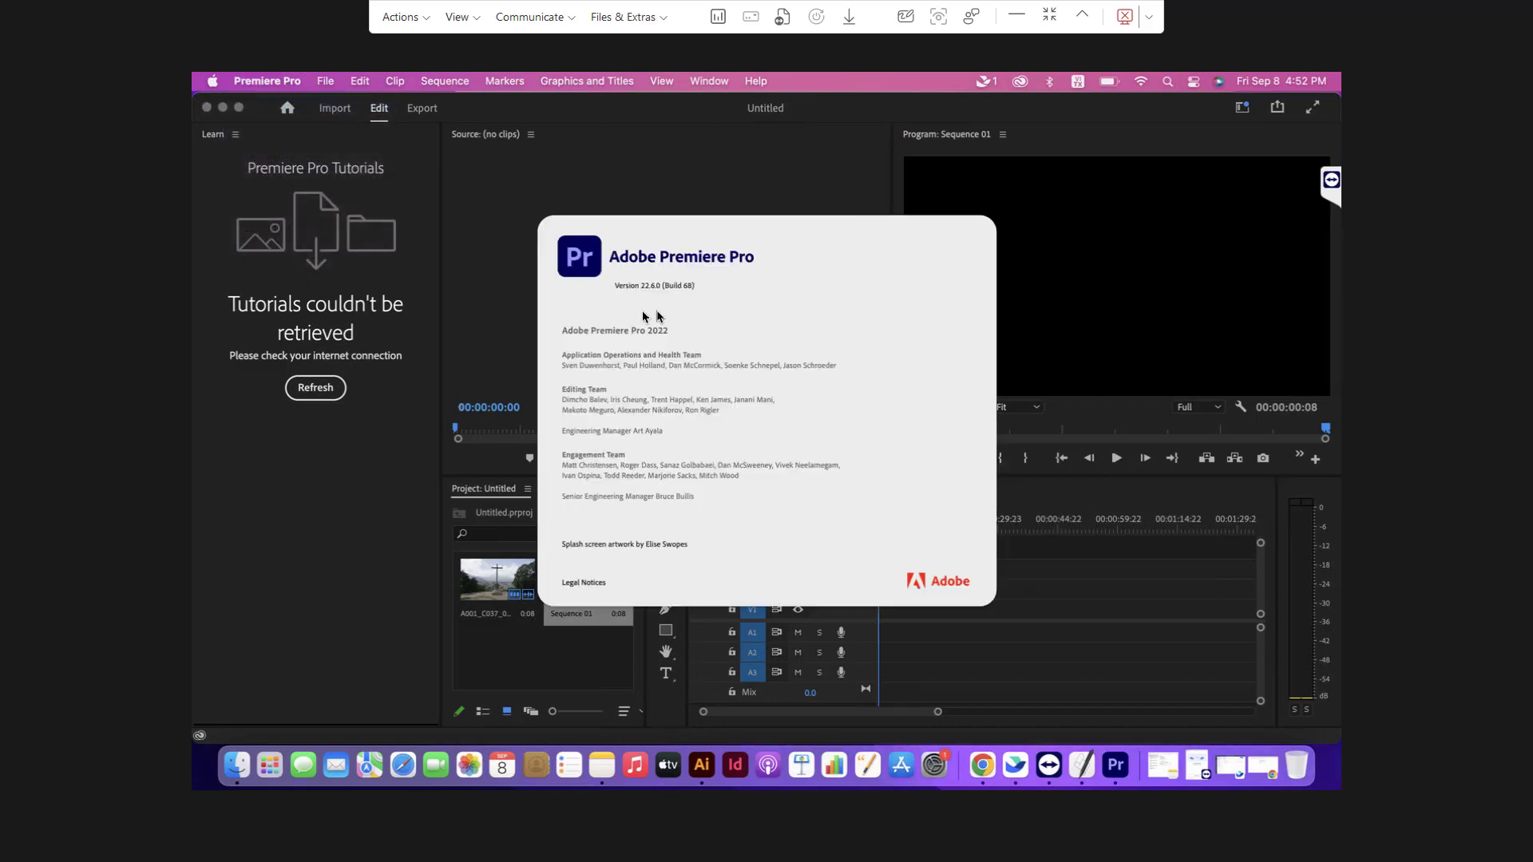
click(667, 308)
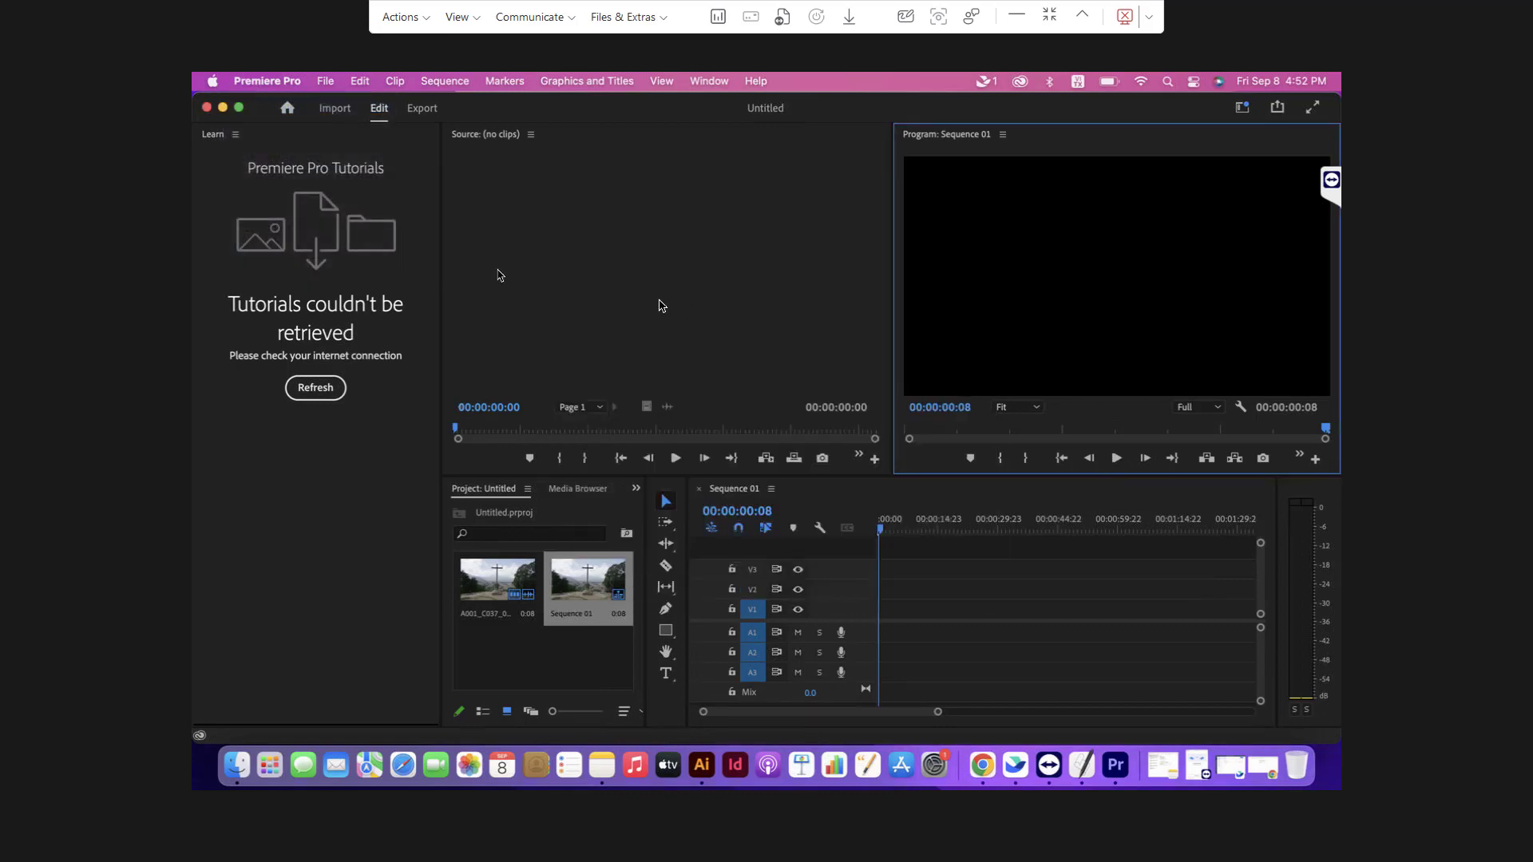
click(206, 108)
double_click(315, 636)
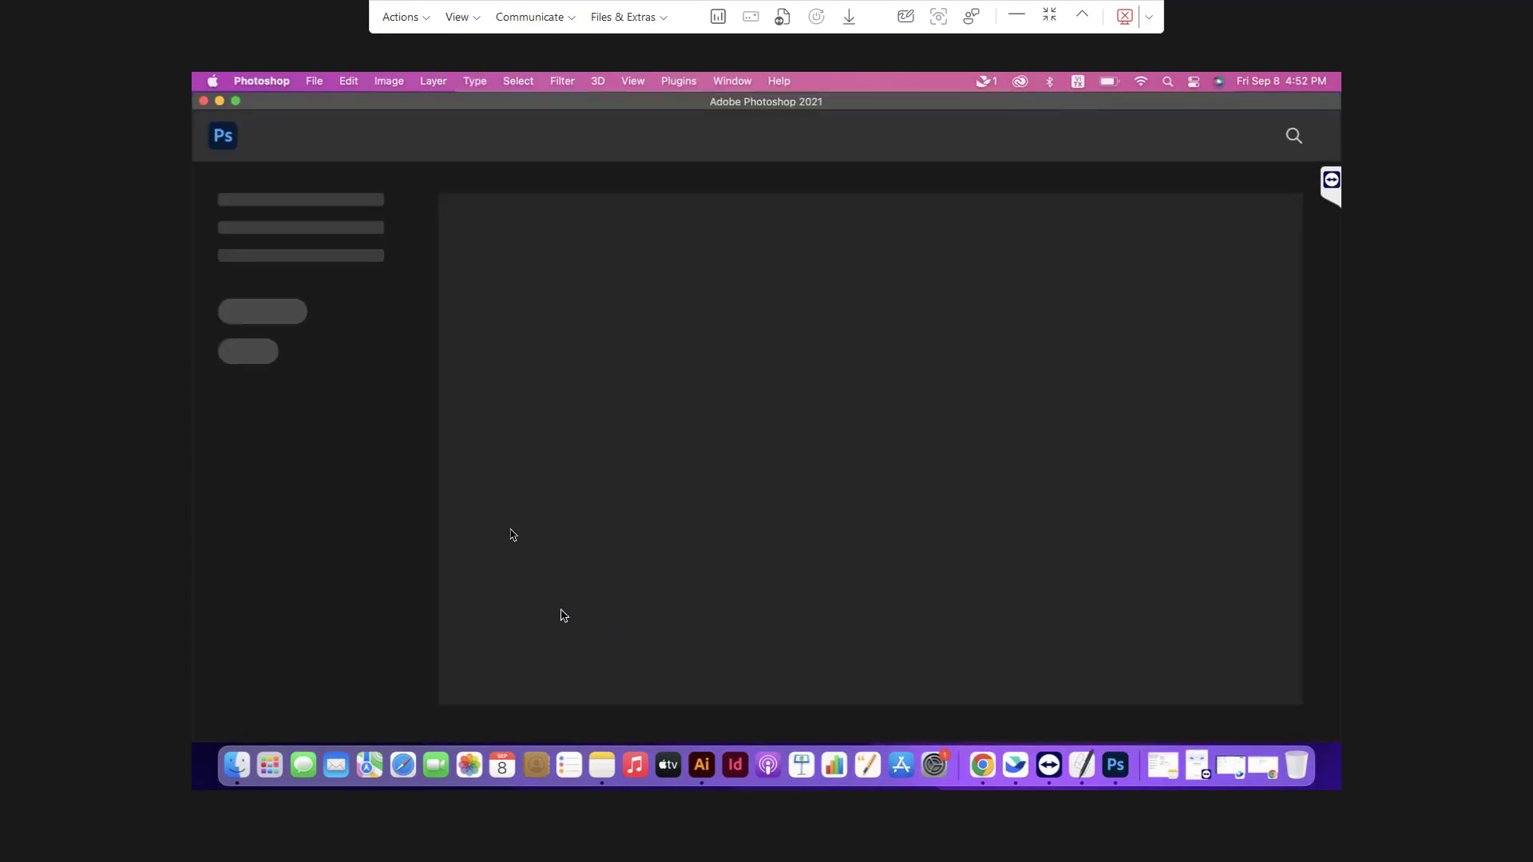
Confirm Photoshop release 22.4.3 in About Photoshop, then close the Home window
click(261, 81)
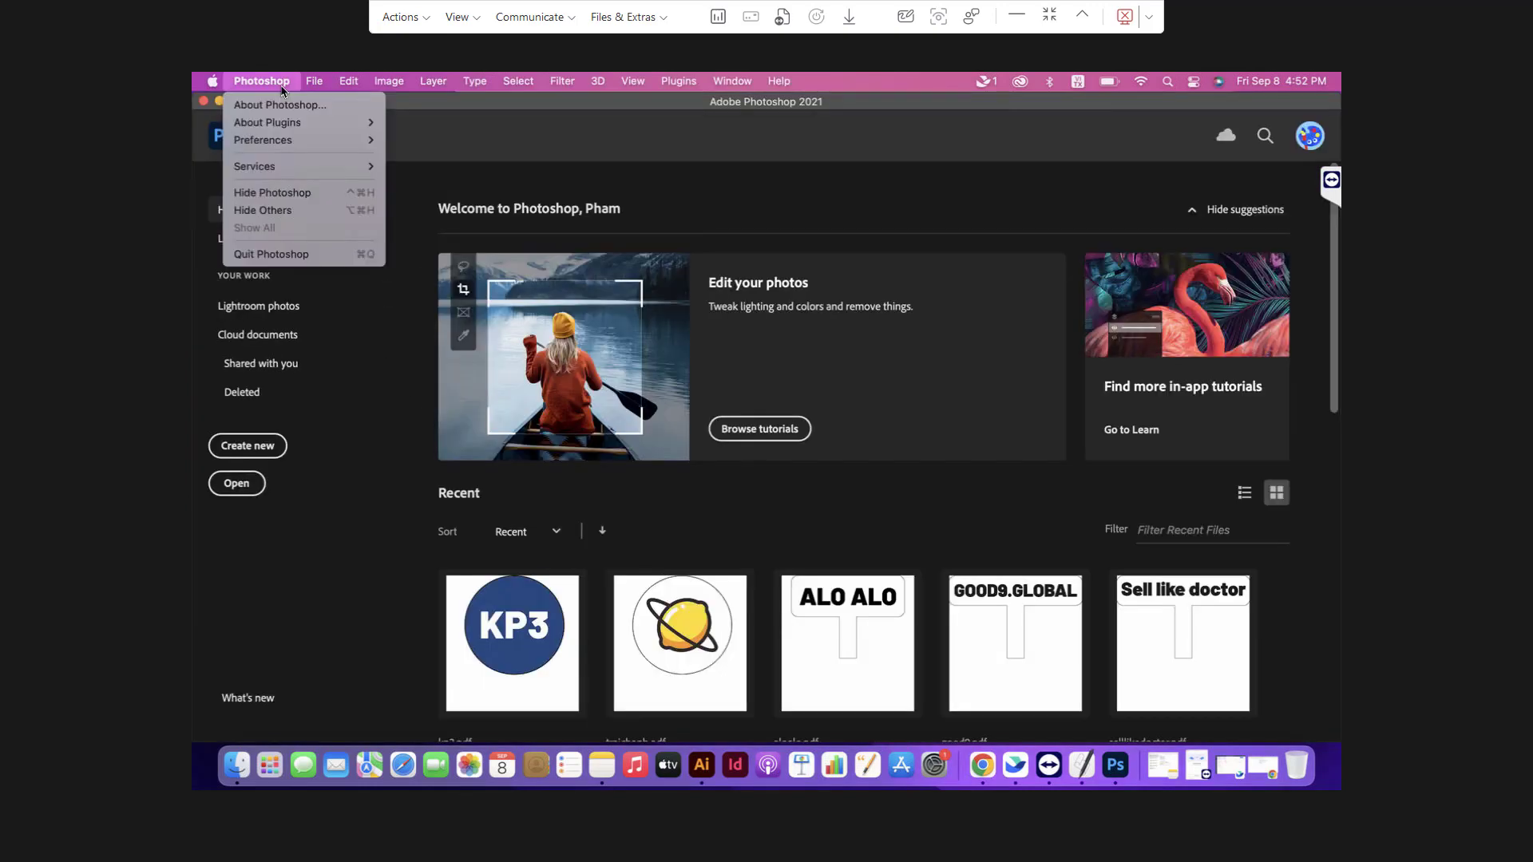
click(275, 103)
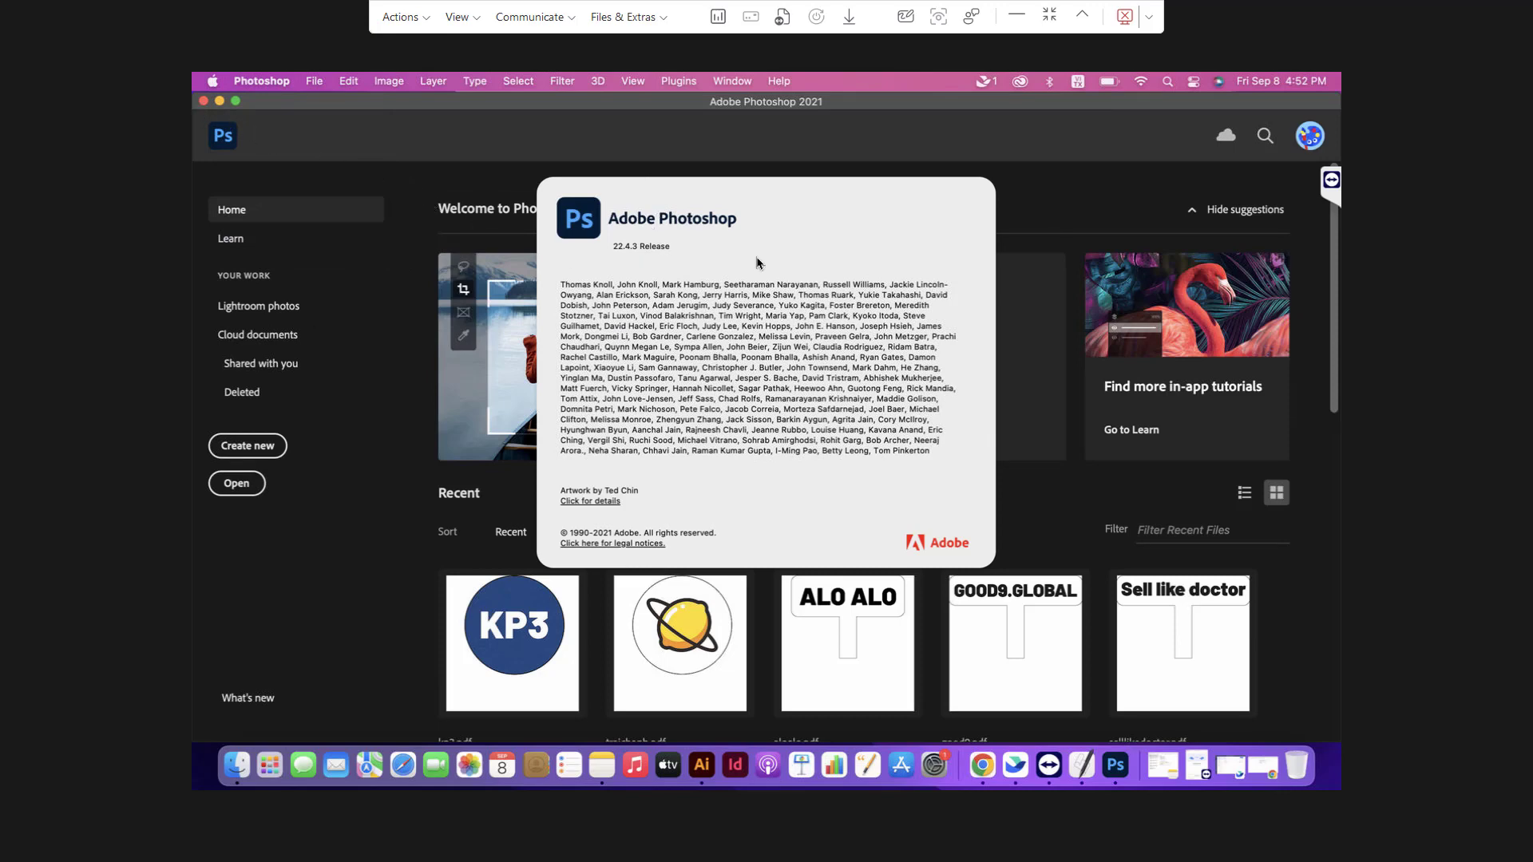
click(233, 122)
click(204, 101)
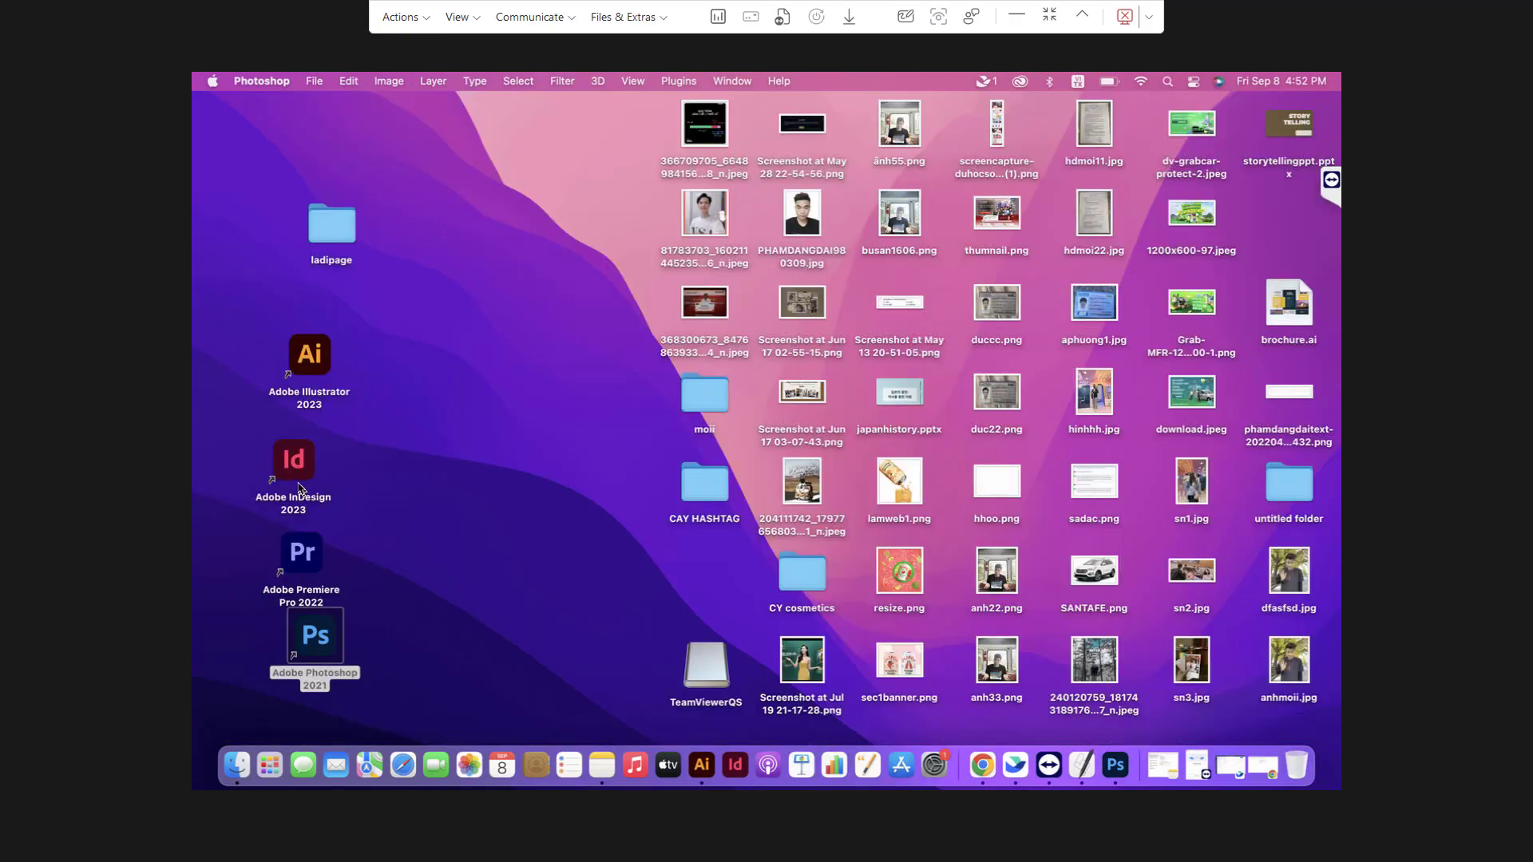
Arrange the InDesign, Premiere Pro and Photoshop shortcuts beside the Illustrator icon
drag(301, 488, 442, 380)
drag(309, 564, 553, 398)
drag(327, 653, 451, 500)
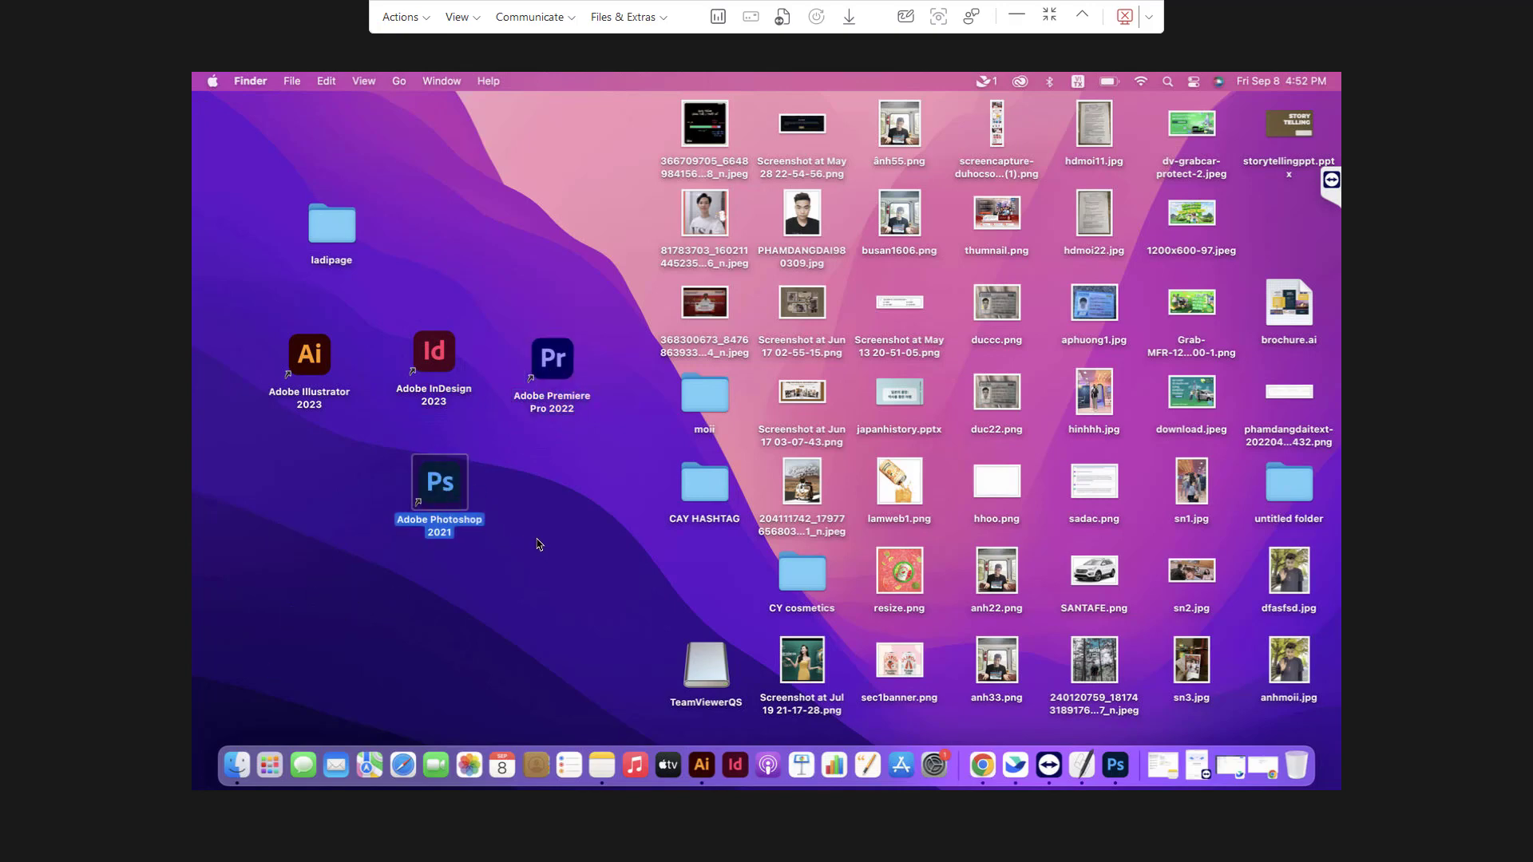
click(540, 545)
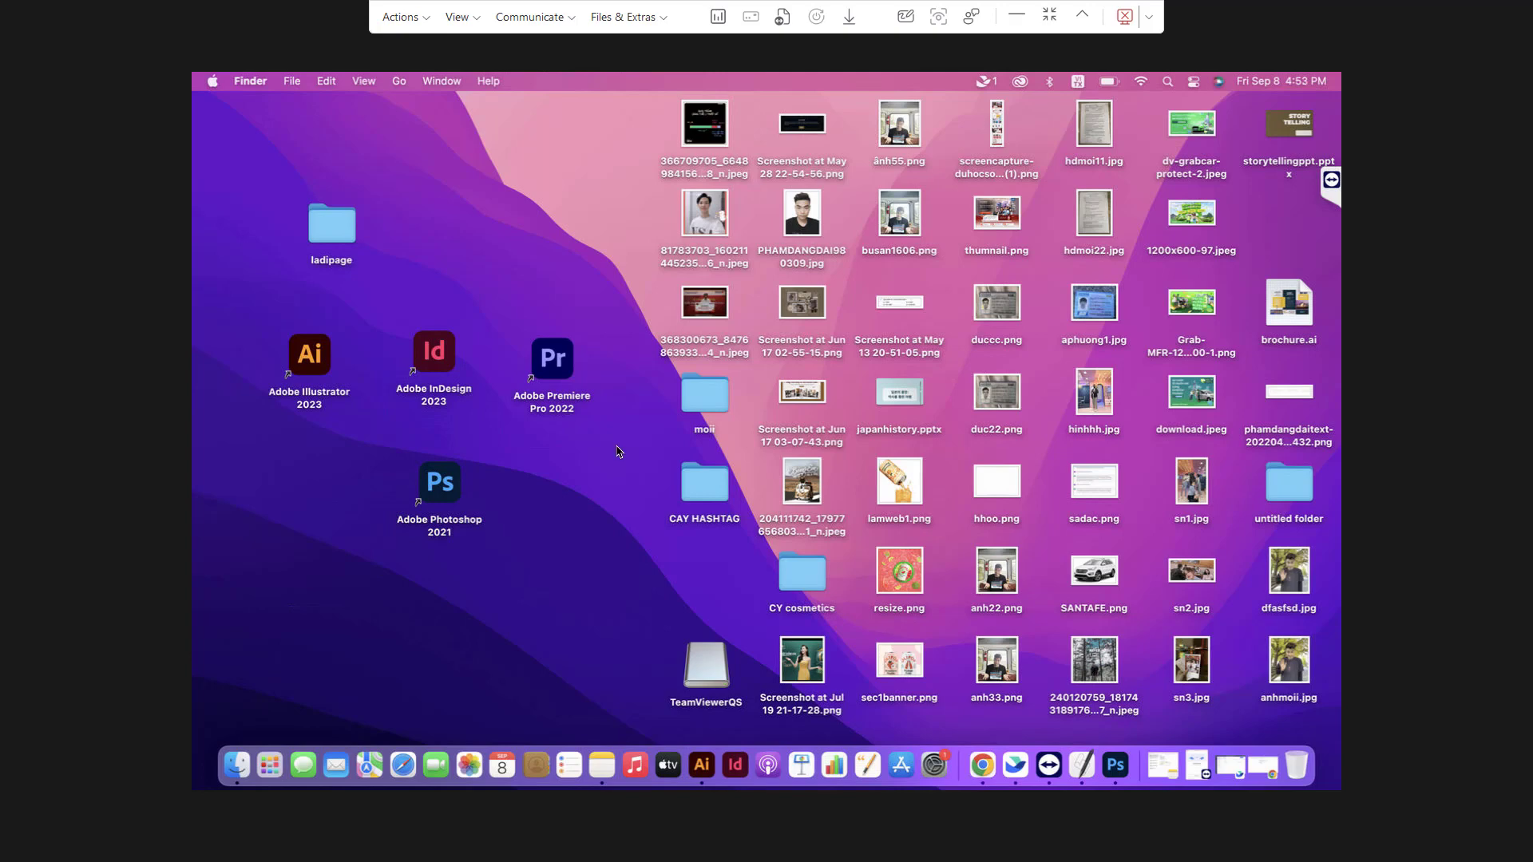
Exit full screen, end the TeamViewer session, and dismiss the sponsored-session notice
click(1049, 15)
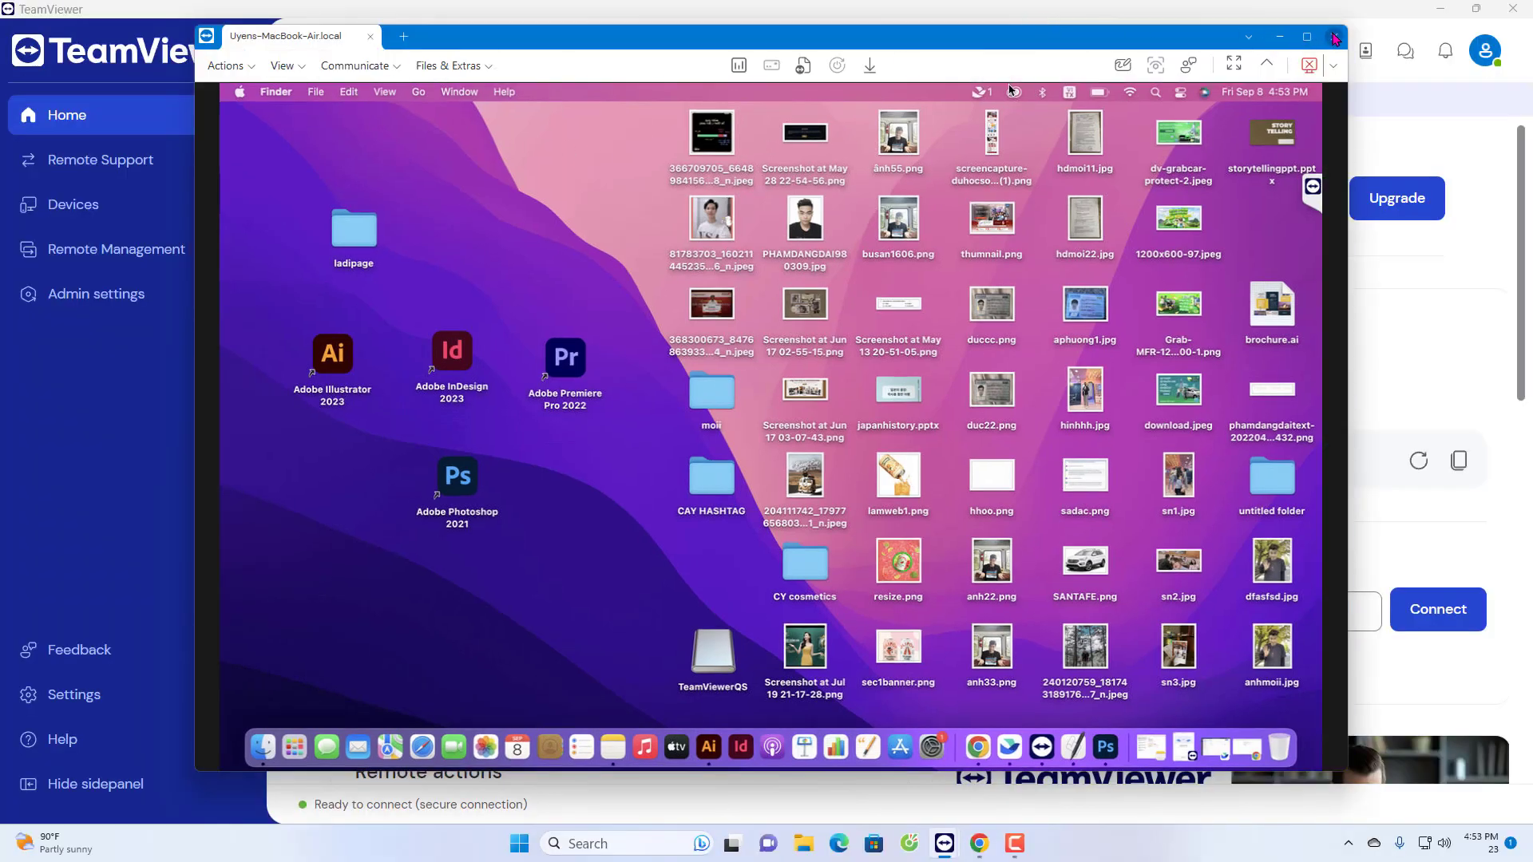
click(1335, 37)
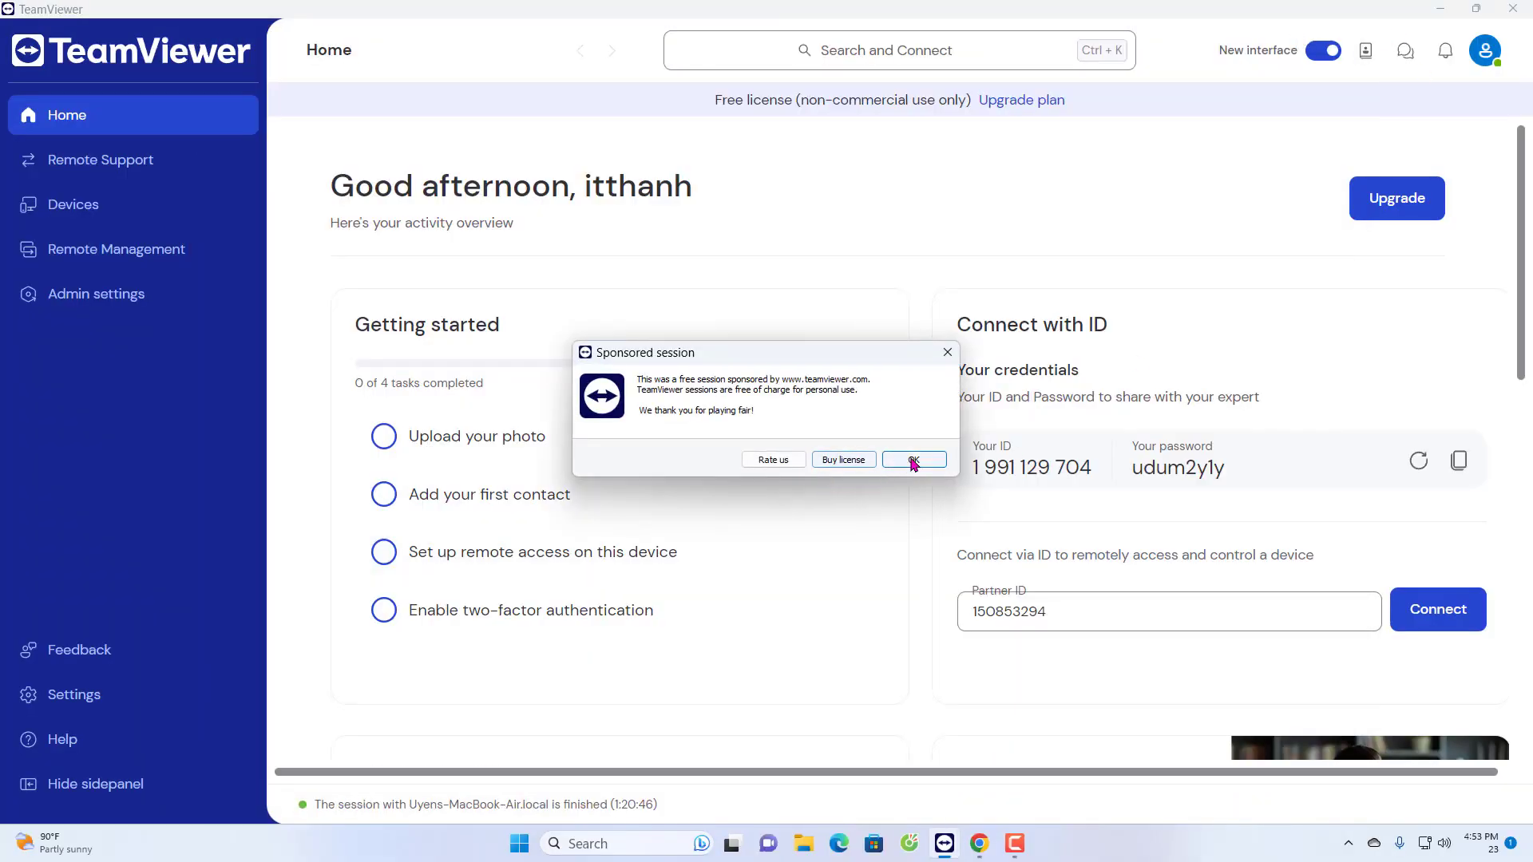
click(913, 461)
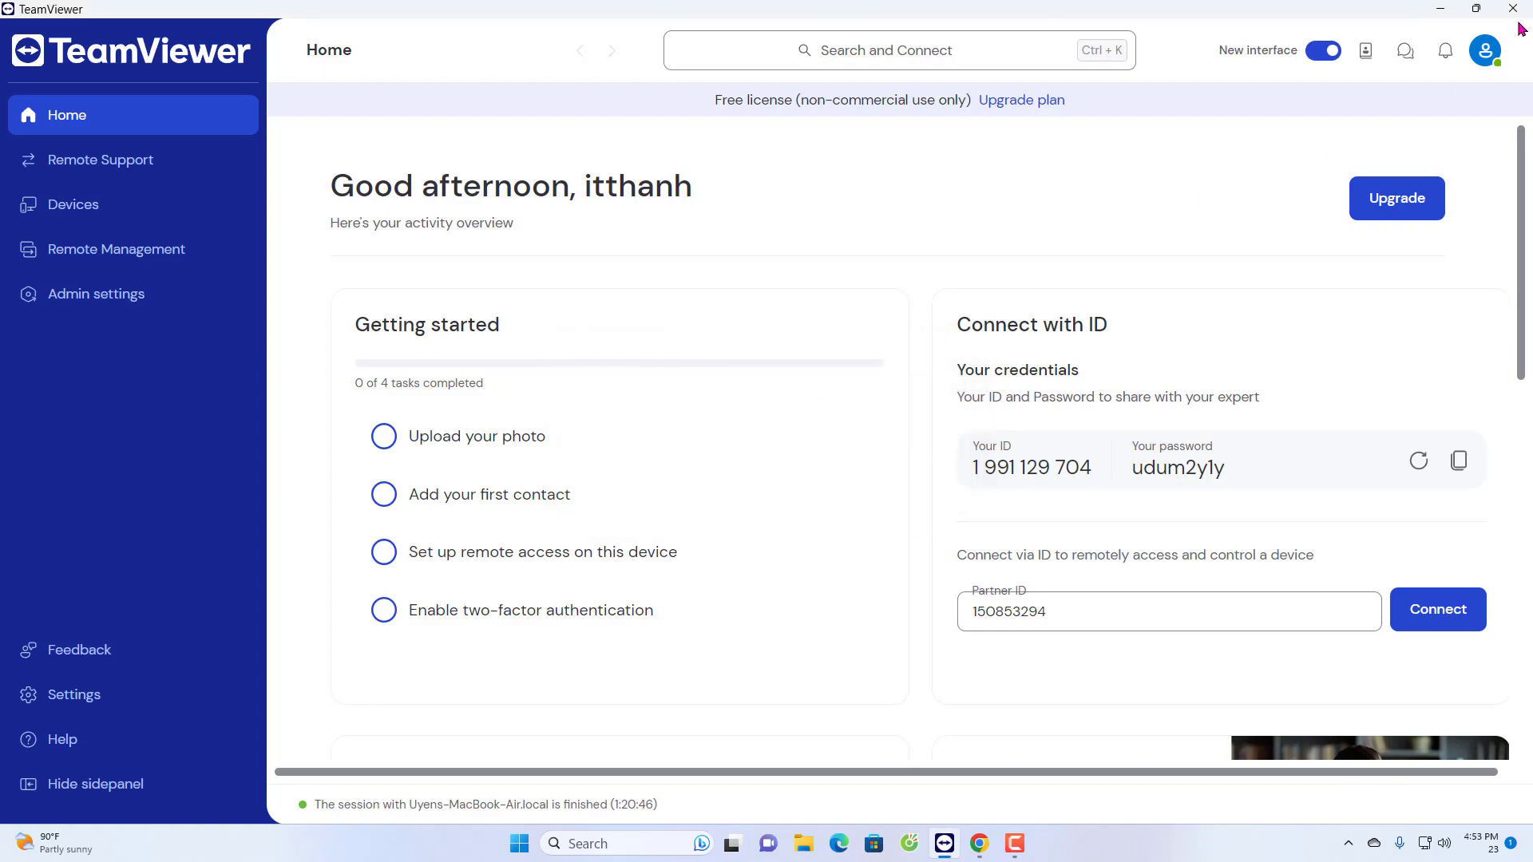